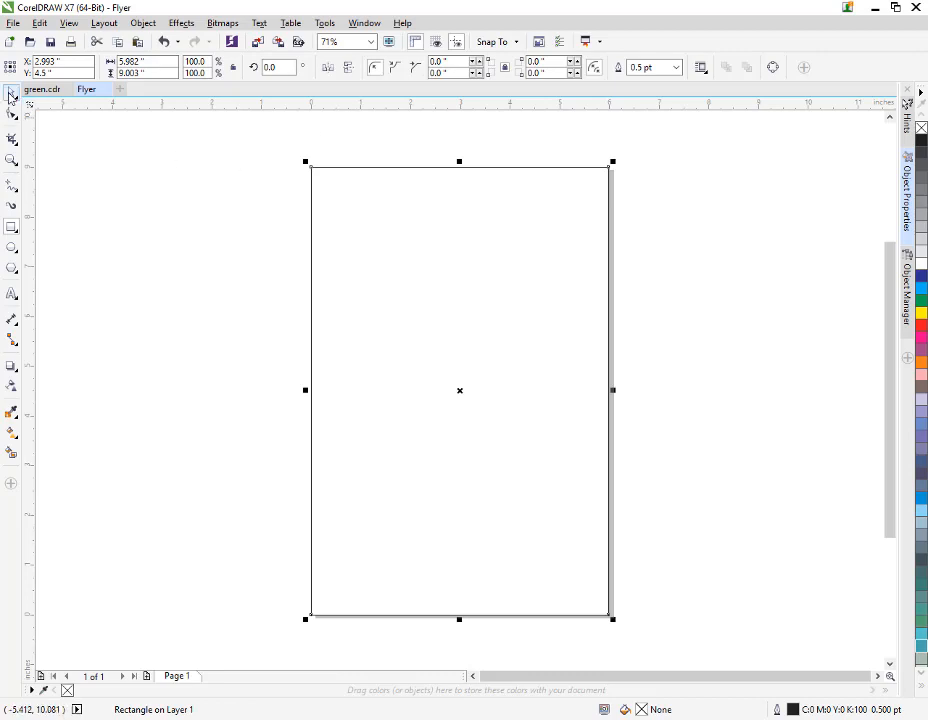
- Place vertical guidelines just inside the page's left and right edges, the left one at about 0.38 in
left_click_drag(31, 224, 335, 261)
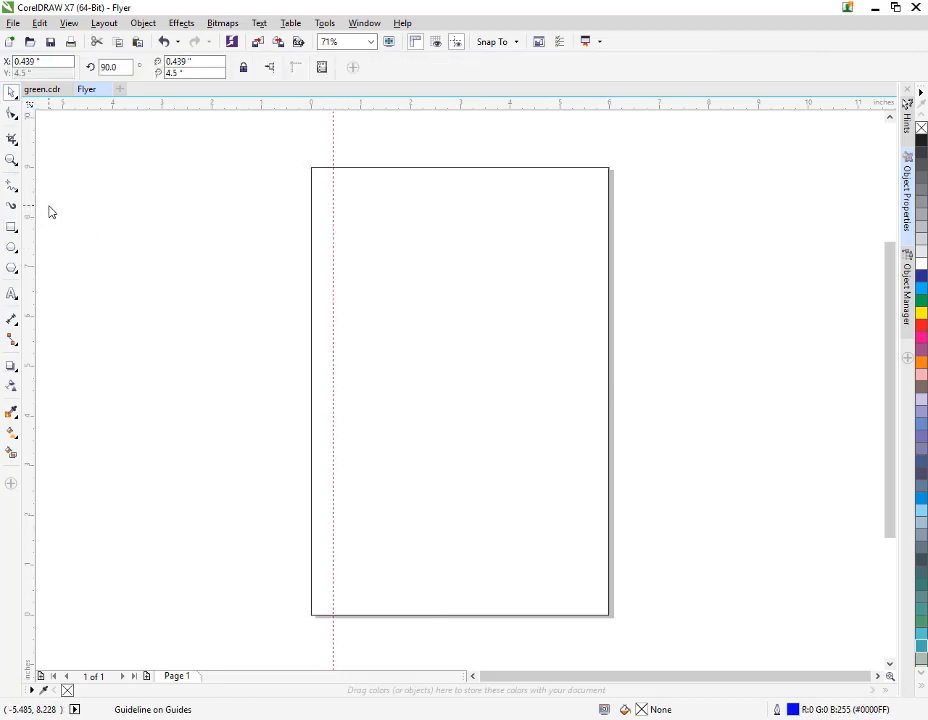
left_click_drag(593, 280, 591, 280)
left_click_drag(334, 332, 330, 331)
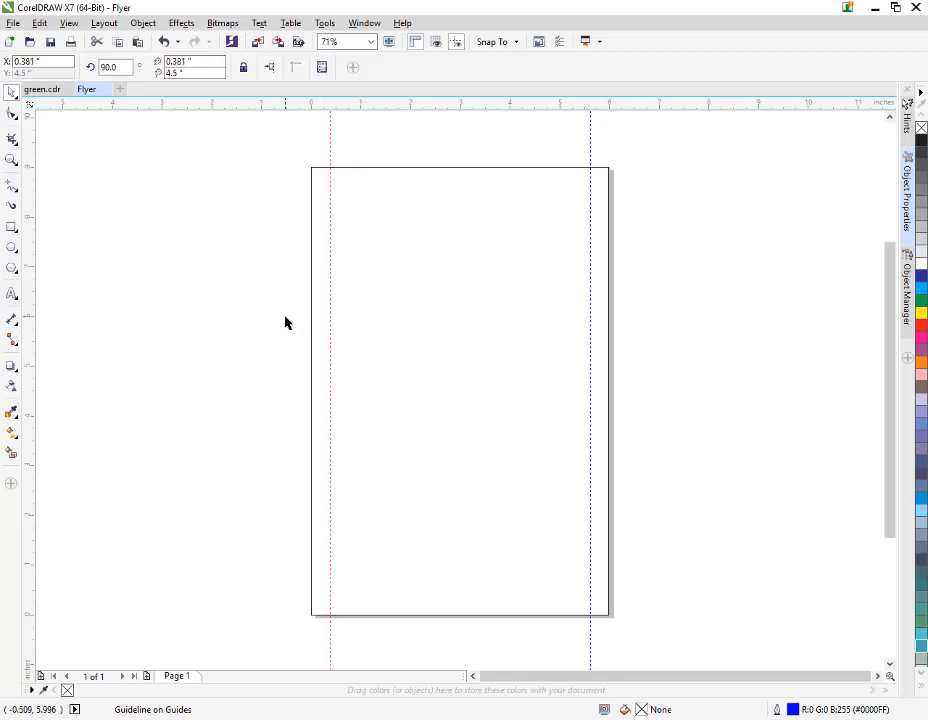
left_click(285, 317)
- Draw a black rectangle without outline, about 7.06 by 1.45 in, across the bottom of the page and overhanging both sides
left_click(11, 225)
mouse_move(280, 532)
left_mouse_down()
mouse_move(466, 599)
mouse_move(632, 615)
left_mouse_up()
left_click_drag(459, 532, 460, 541)
left_click(921, 145)
left_click(677, 68)
left_click(645, 82)
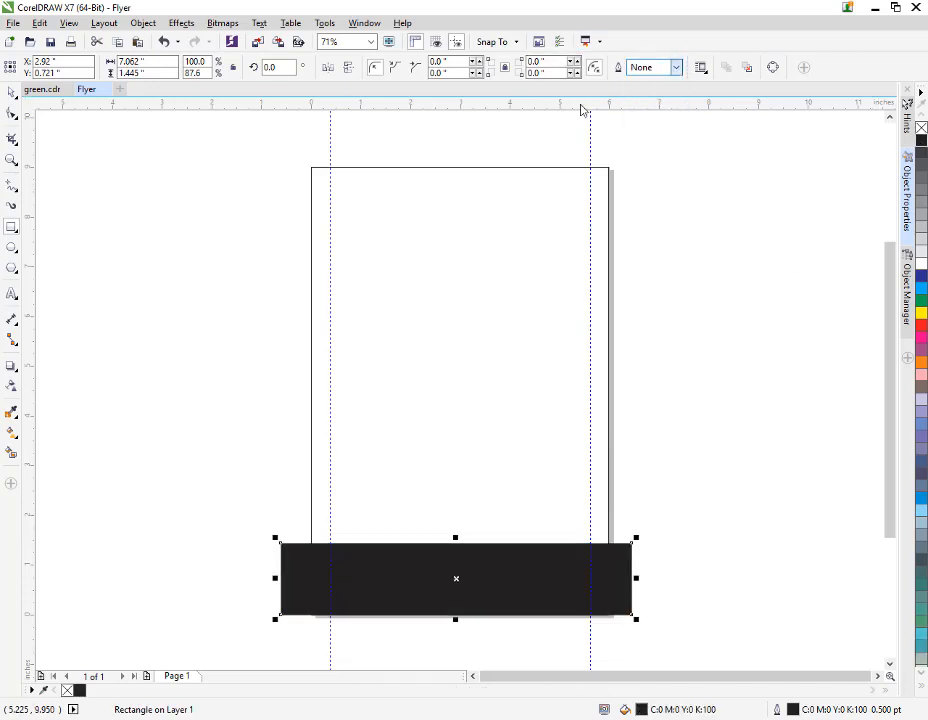
- PowerClip the black bar inside the page-sized rectangle
left_click(11, 92)
right_click(394, 583)
left_click(428, 215)
left_click(450, 266)
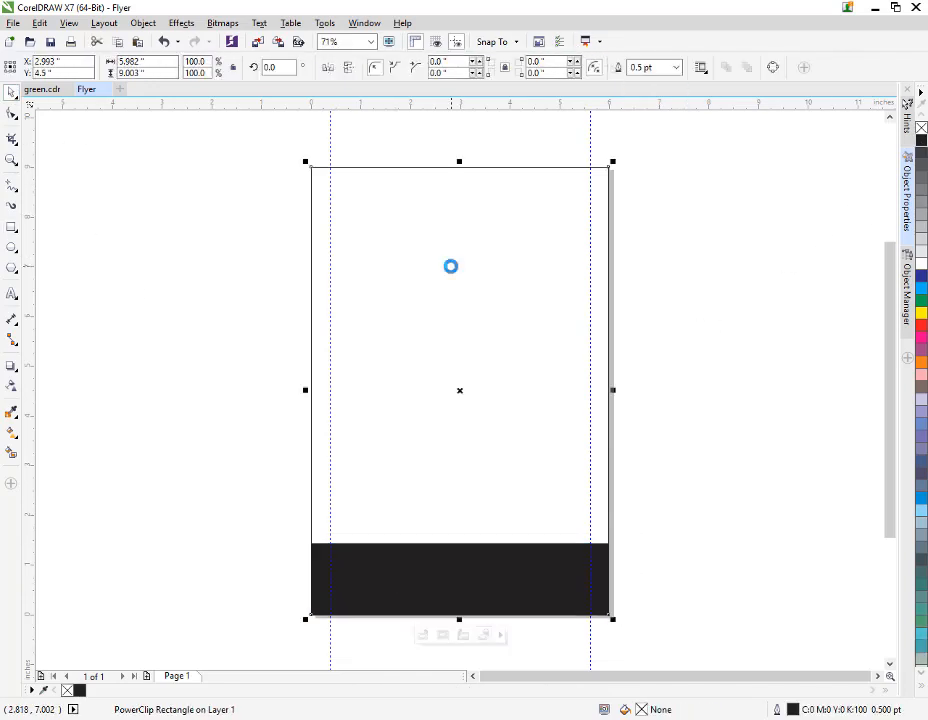
left_click(218, 268)
left_click(483, 576)
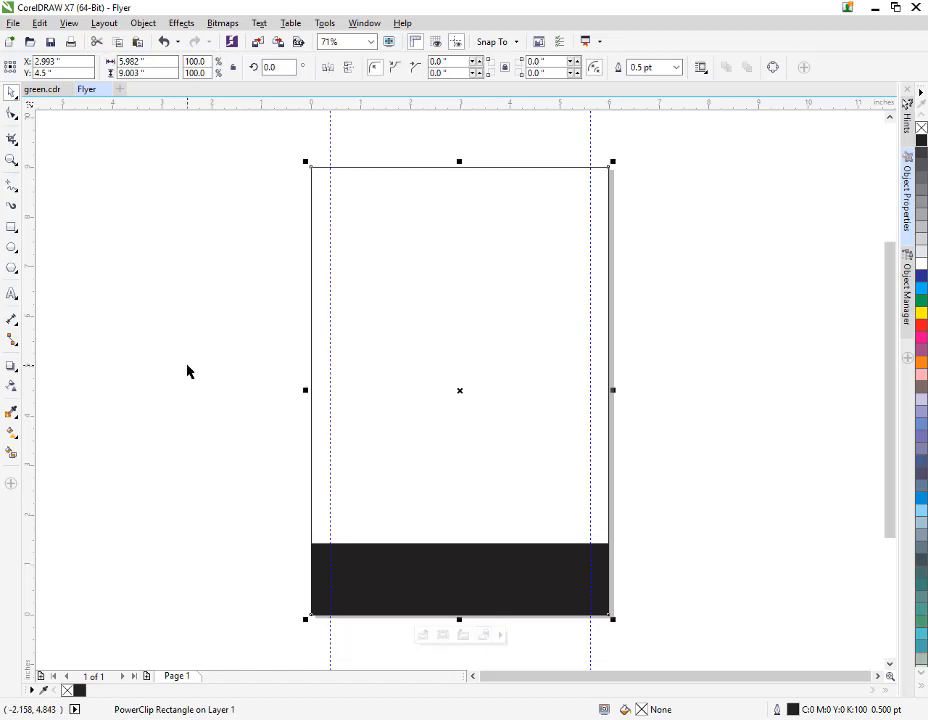
left_click(187, 368)
- Add a horizontal guideline near the page's top edge and enter the artistic text "GOOD DESIGN IS TRANSPARENT" beside the page
left_click_drag(413, 103, 413, 193)
key("F8")
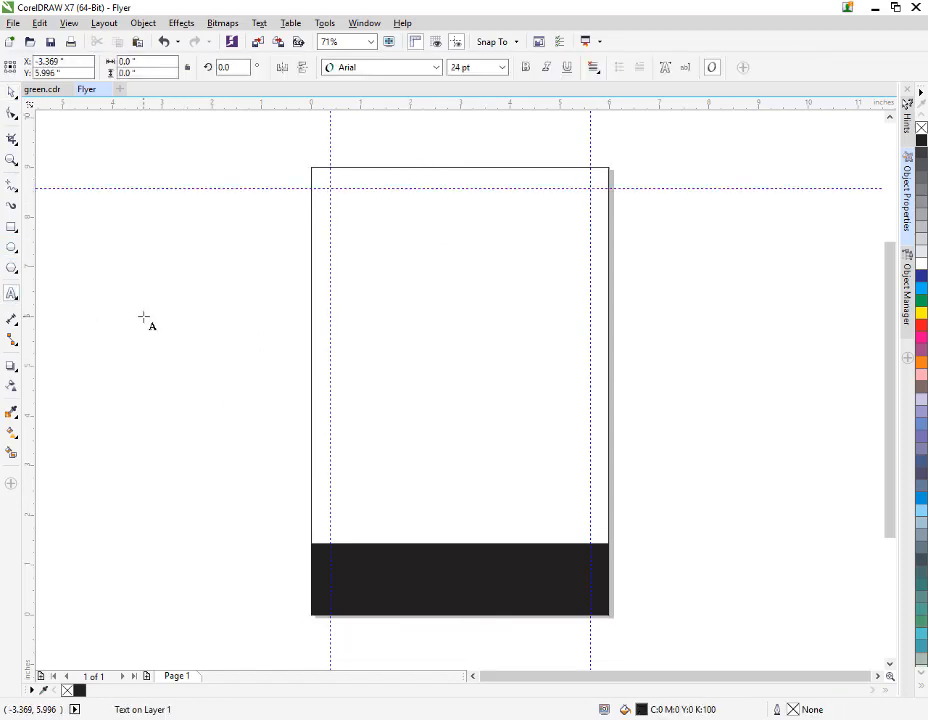
type("GOOD DESIGN IS")
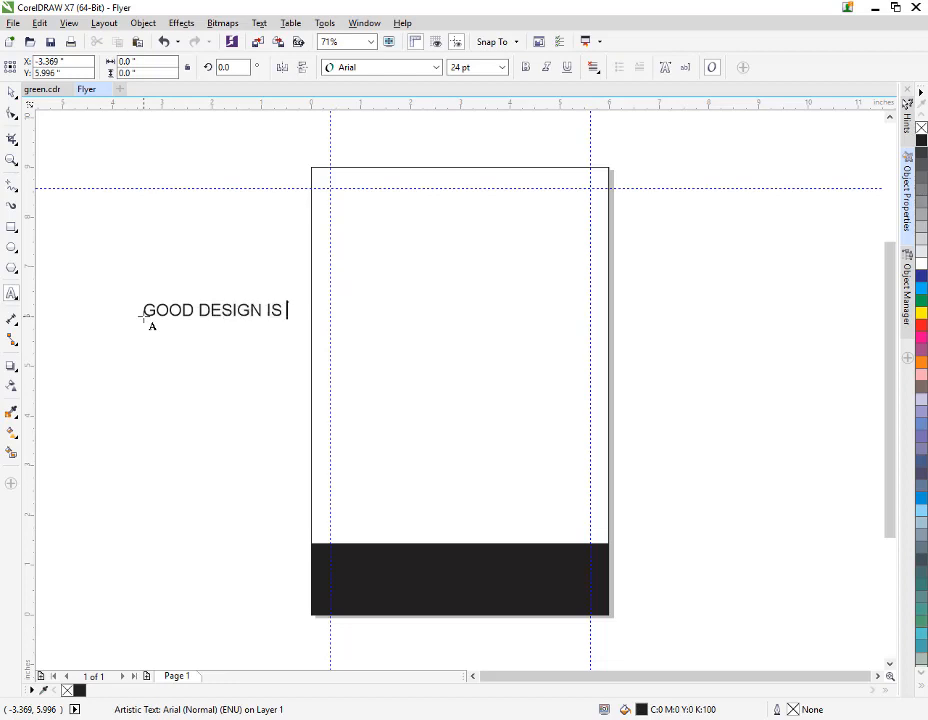
type(" TRANSPARENT")
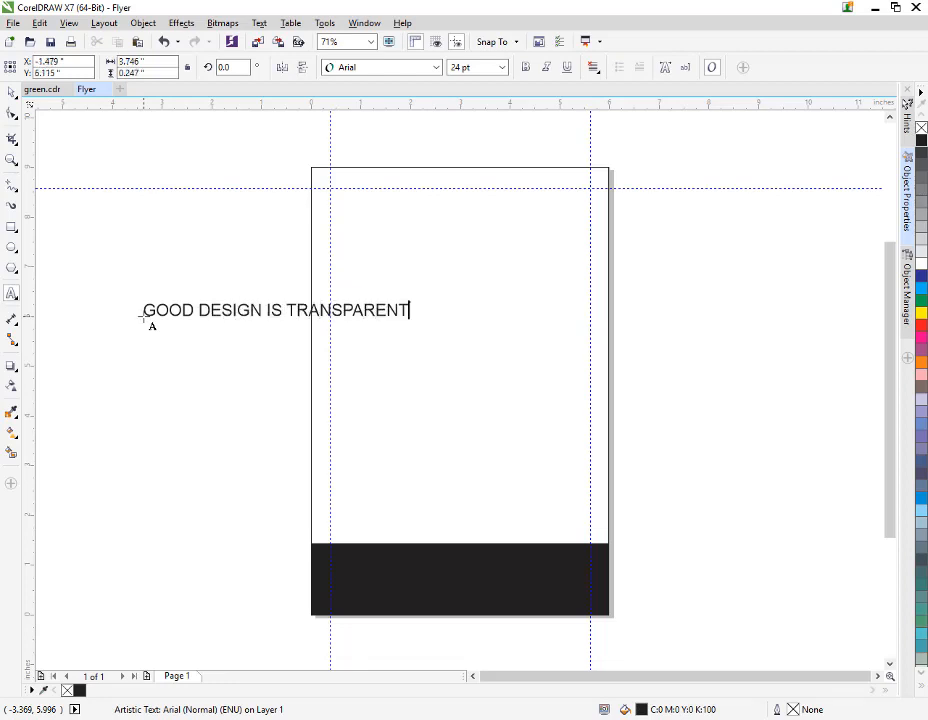
- Set the font of the whole "GOOD DESIGN IS TRANSPARENT" text to Deansgate Condensed
key("ctrl+a")
left_click(435, 67)
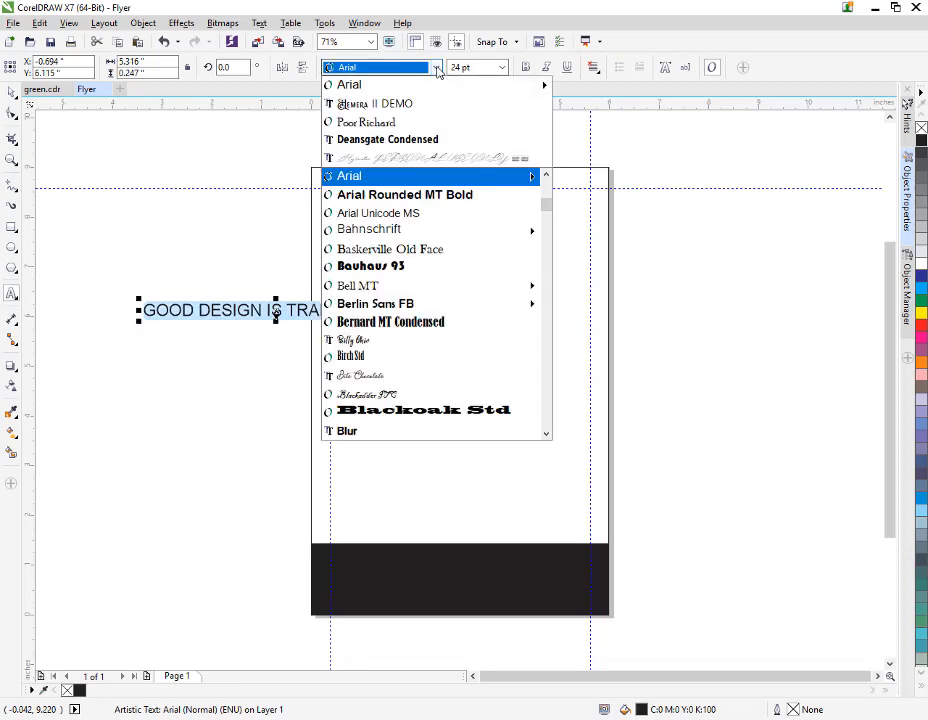
left_click(421, 145)
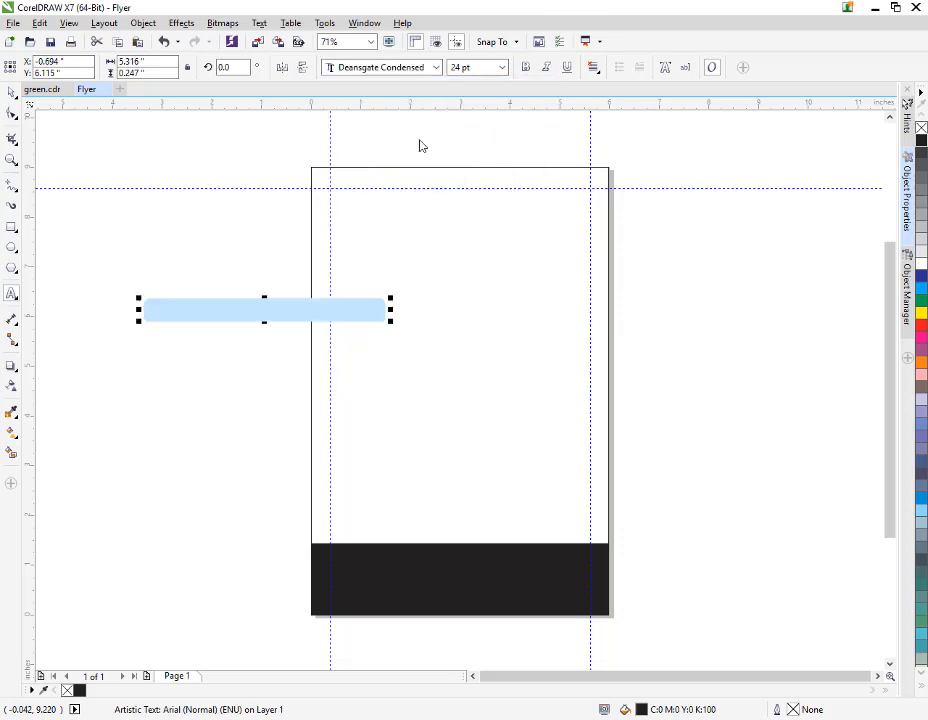
- Fit the heading between the vertical guidelines below the top guideline, and add a second horizontal guideline at about 7.08 in
left_click(11, 92)
left_click(143, 252)
left_click_drag(266, 311, 447, 197)
left_click_drag(577, 207, 594, 218)
left_click(369, 128)
left_click_drag(398, 103, 400, 267)
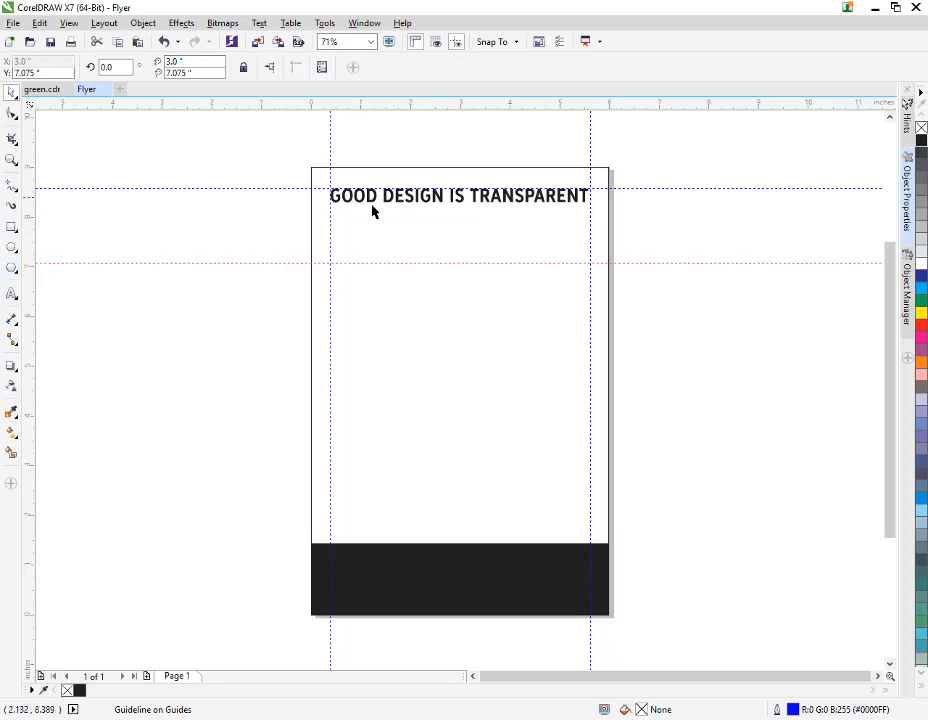
- Add the artistic text "DESIGN" in Deansgate Condensed to the left of the page
left_click(229, 360)
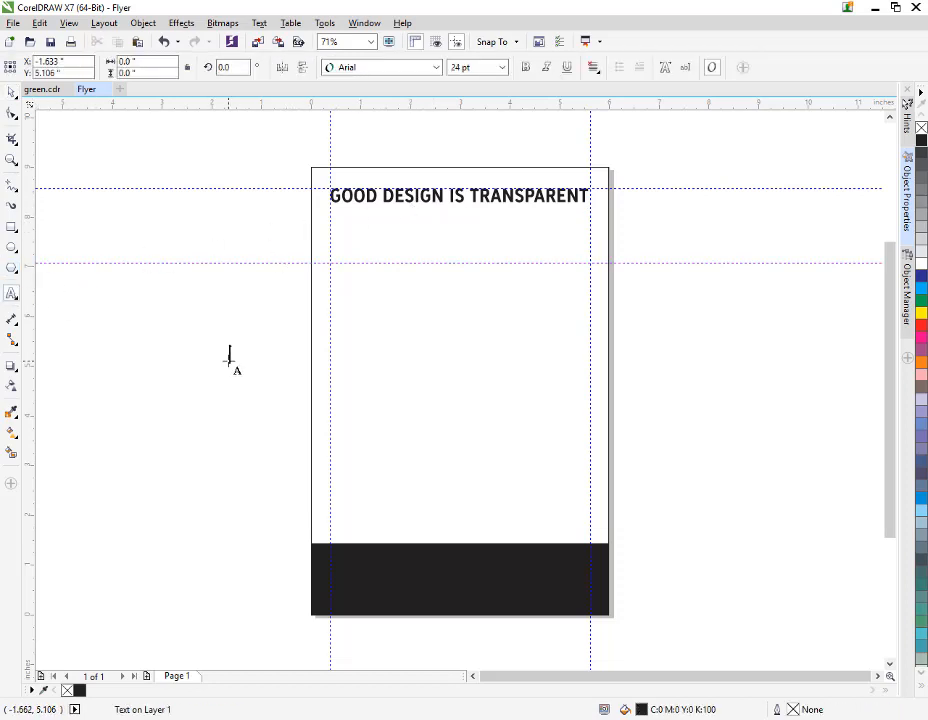
type("DESIGN")
key("ctrl+a")
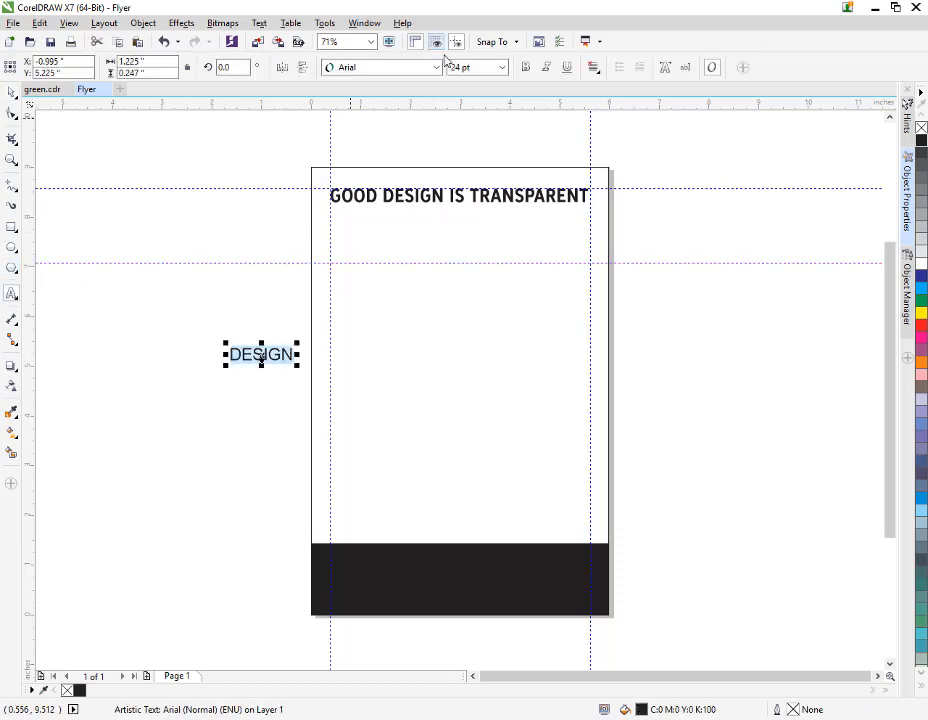
left_click(436, 67)
left_click(411, 105)
left_click(12, 92)
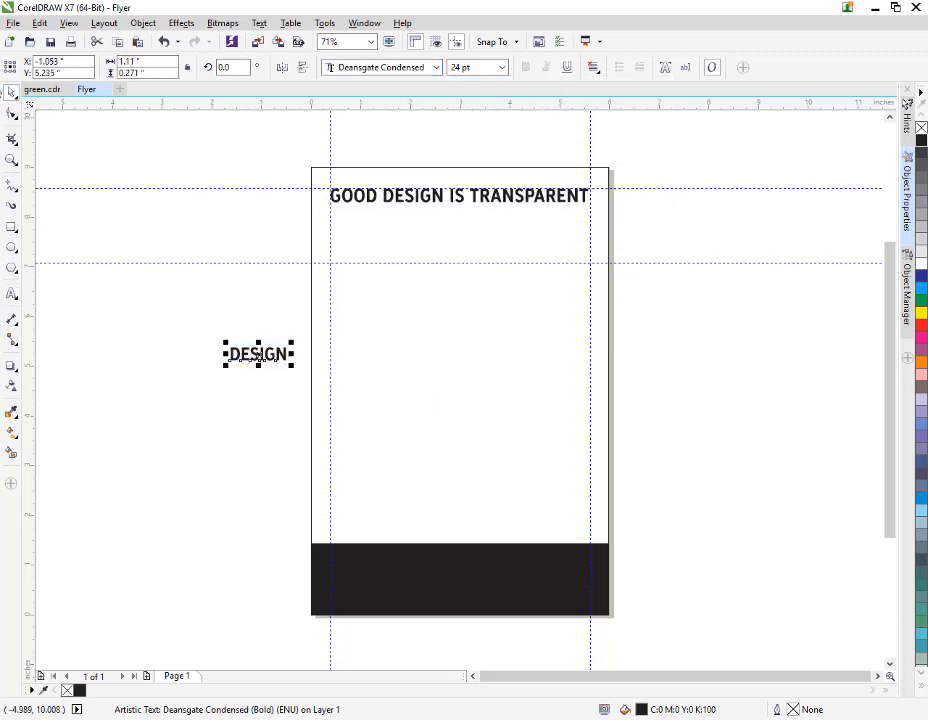
- Rotate the DESIGN text to read downward and place one copy at each vertical guideline under the heading
left_click(258, 355)
left_click_drag(298, 343, 597, 271)
left_click(281, 243)
left_click(341, 253)
left_click(226, 239)
left_click(586, 246)
left_click(585, 245)
left_click(228, 257)
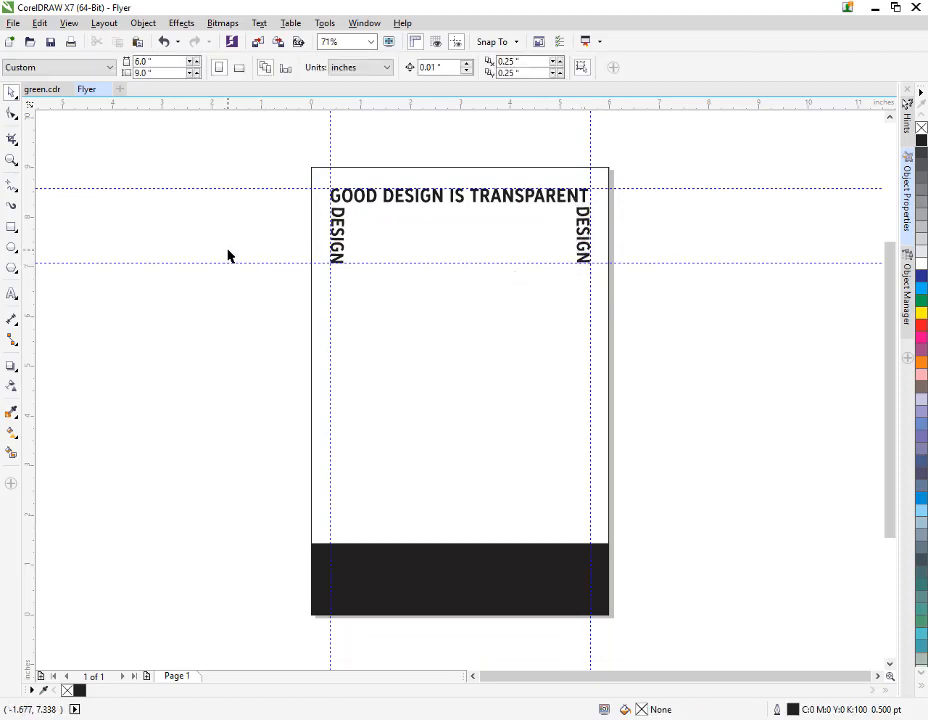
- Delete the left DESIGN copy and straighten the right one upright against the right vertical and lower horizontal guidelines
left_click(338, 245)
key("Delete")
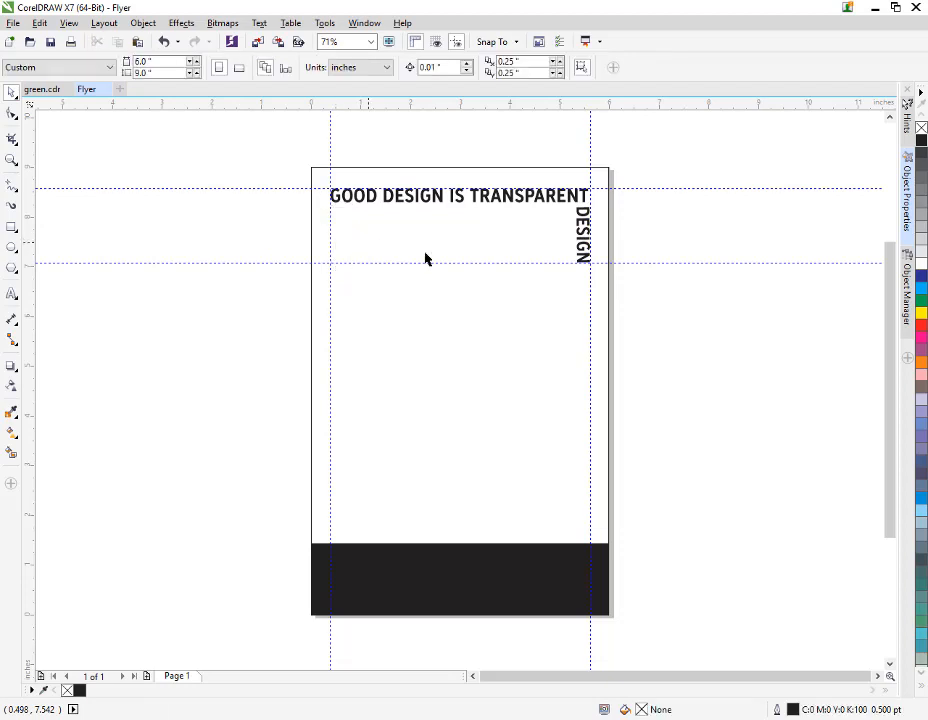
left_click(586, 240)
key("z")
left_click(585, 239)
left_click(454, 382)
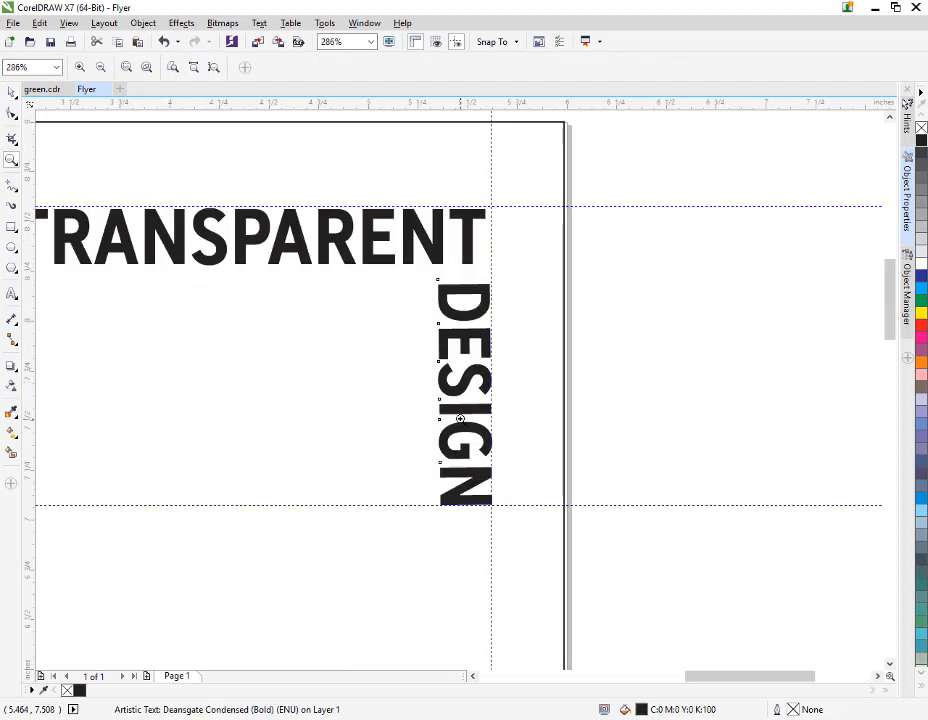
left_click(461, 418)
left_click_drag(890, 312, 890, 309)
left_click(11, 92)
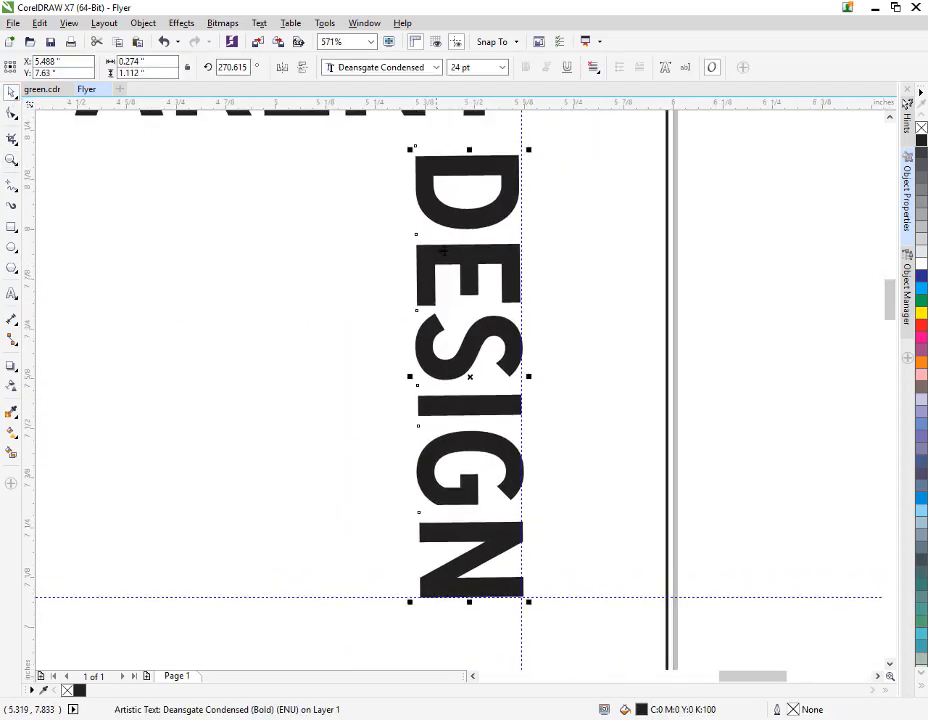
left_click(469, 378)
left_click_drag(530, 151, 530, 154)
- Duplicate the straightened DESIGN text and align the copy with the left vertical guideline under the heading
key("ctrl+d")
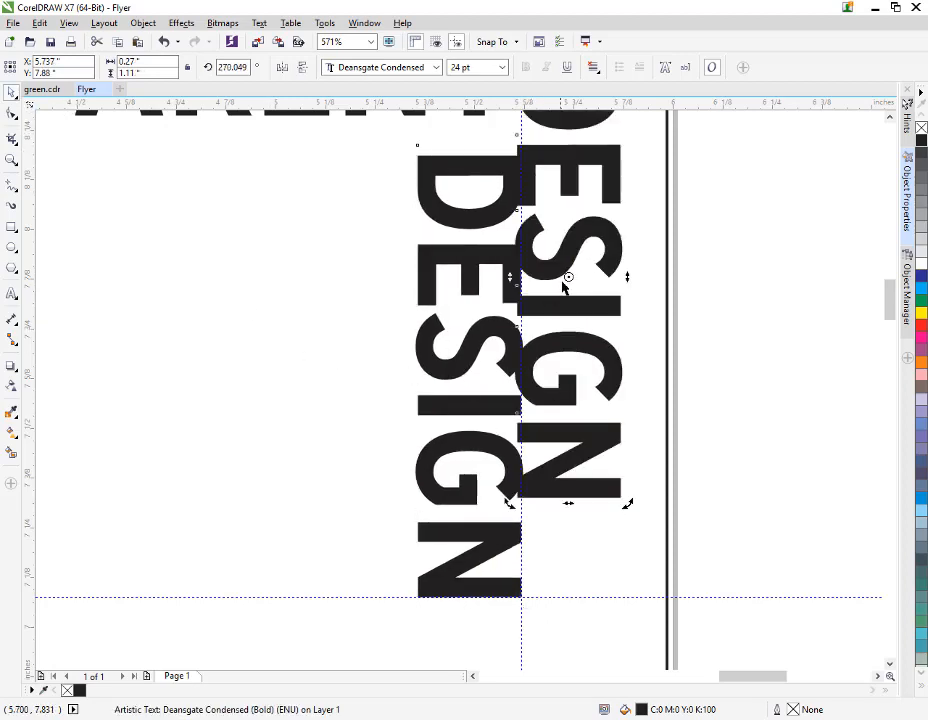
left_click_drag(575, 284, 196, 401)
key("F3")
key("F3")
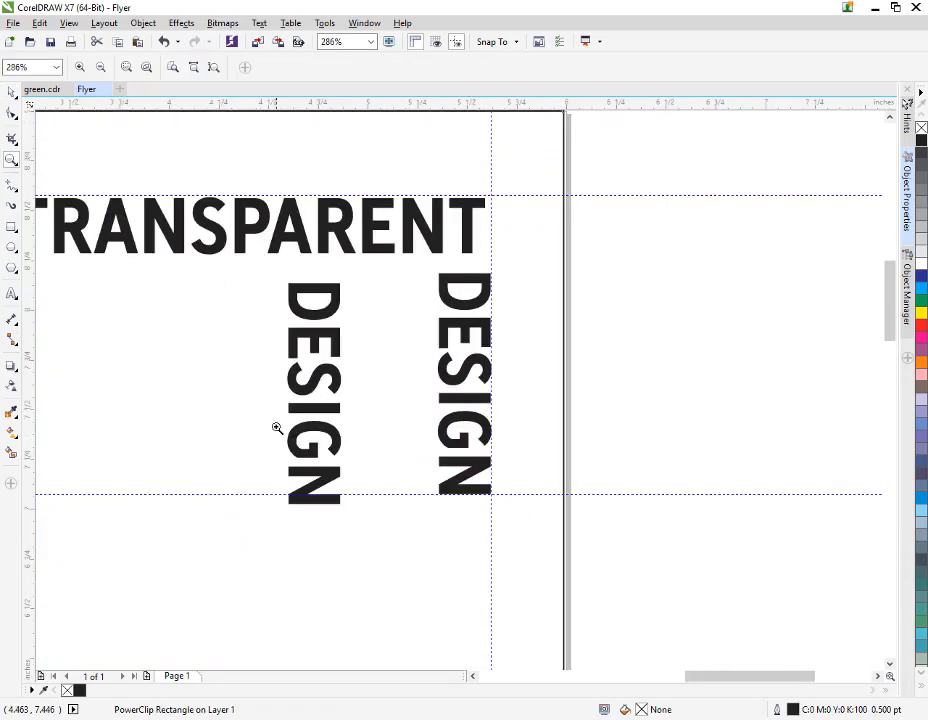
left_click_drag(654, 677, 573, 677)
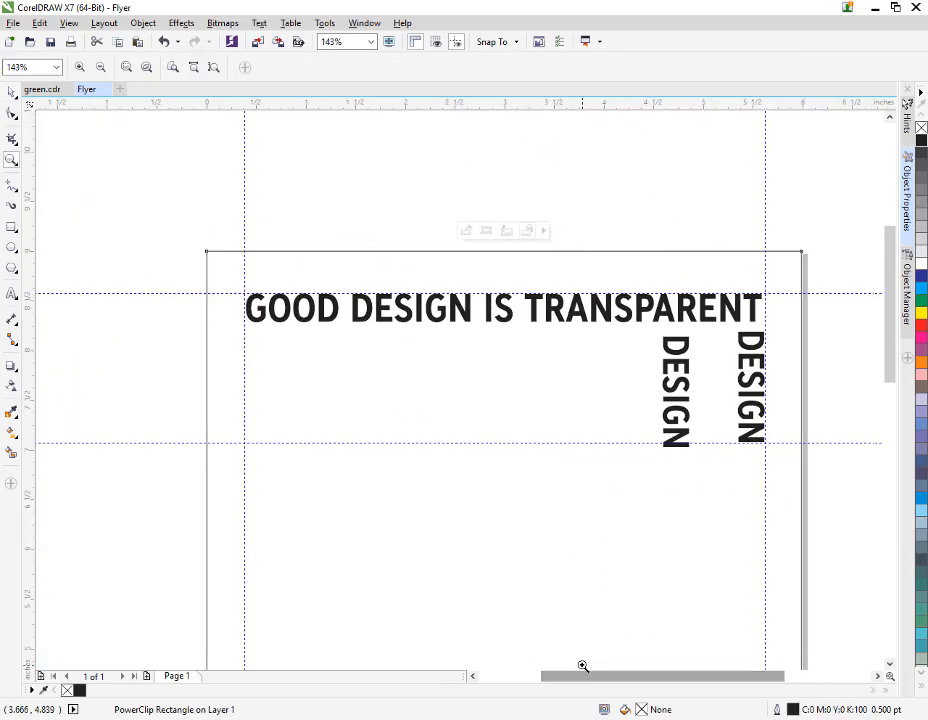
left_click(12, 92)
left_click_drag(675, 390, 258, 387)
left_click(155, 371)
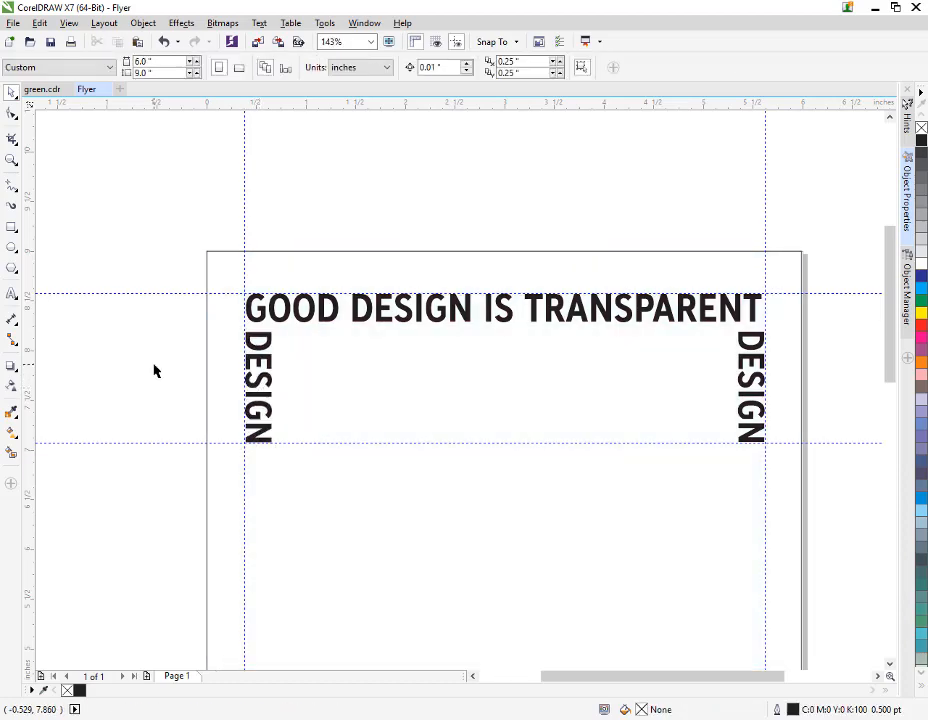
- Copy the heading to just below the lower horizontal guideline and change the copy's text to "GOOD DESIGN IS OBVIOUS"
left_click(420, 319)
left_click_drag(433, 325, 506, 463)
double_click(500, 462)
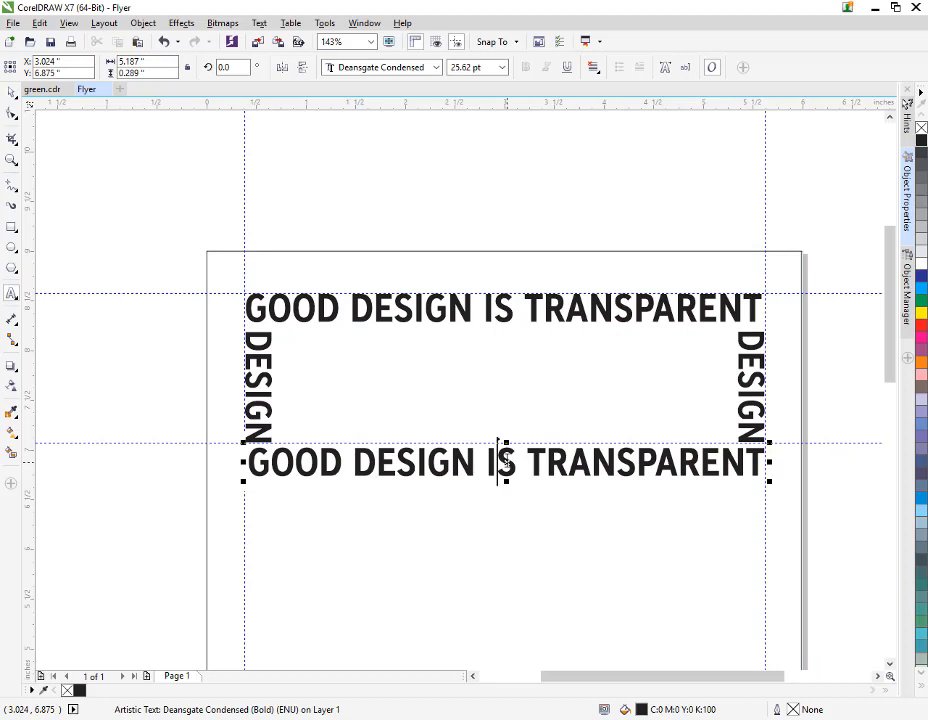
key("ctrl+a")
key("BackSpace")
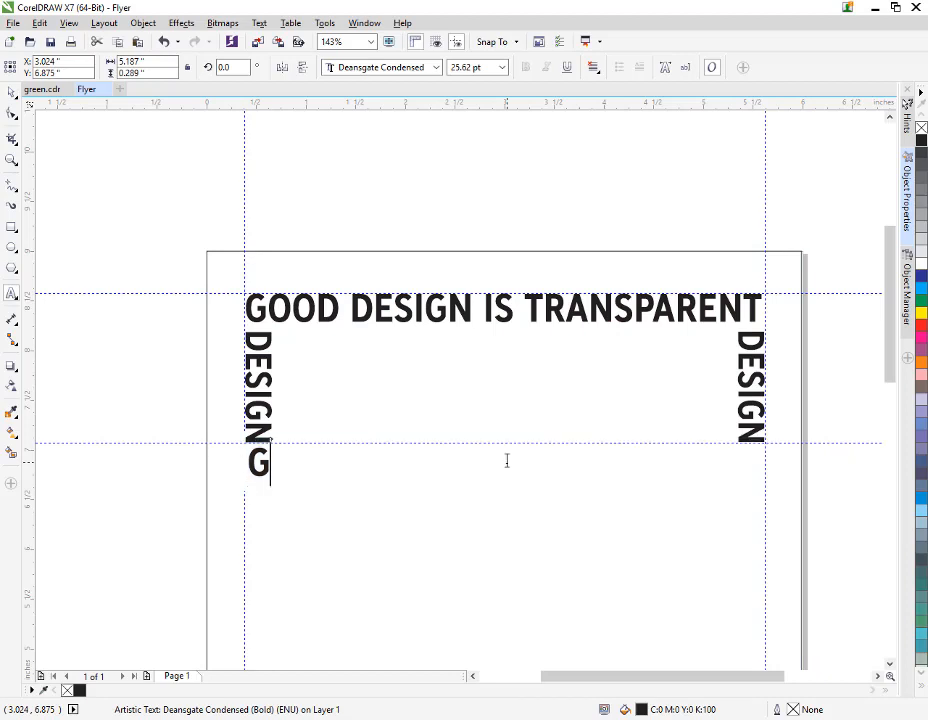
type("GOOD DESIGN IS O")
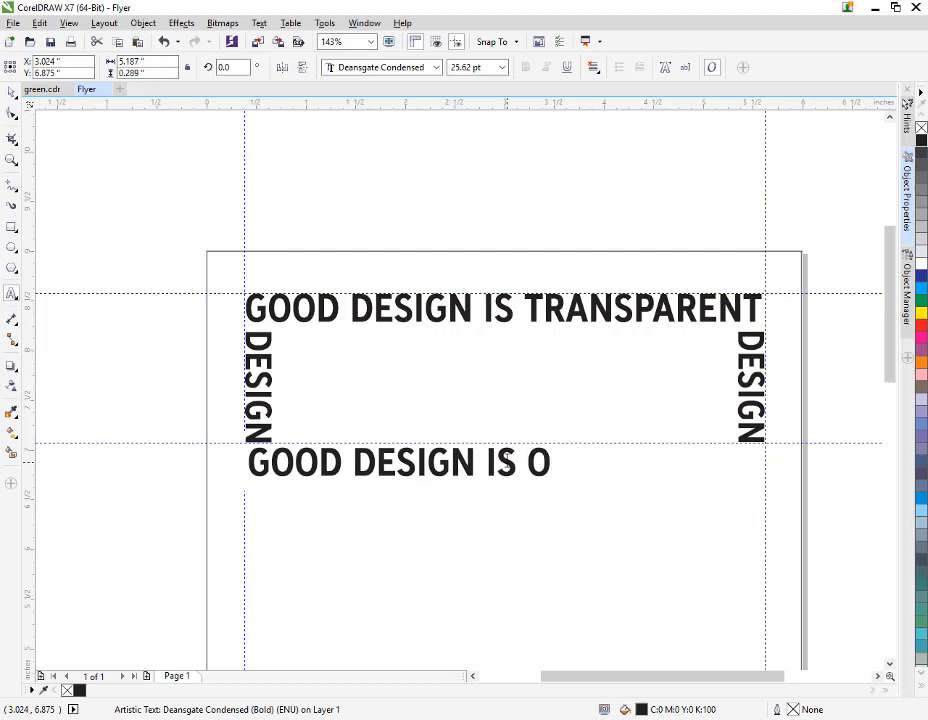
type("BVIOUS")
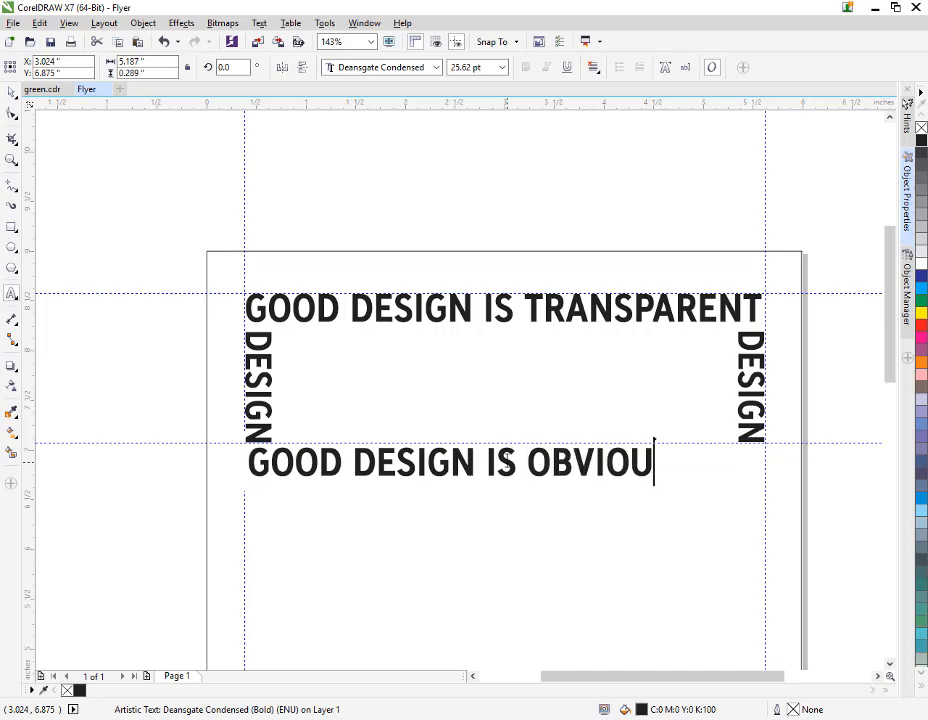
left_click(11, 90)
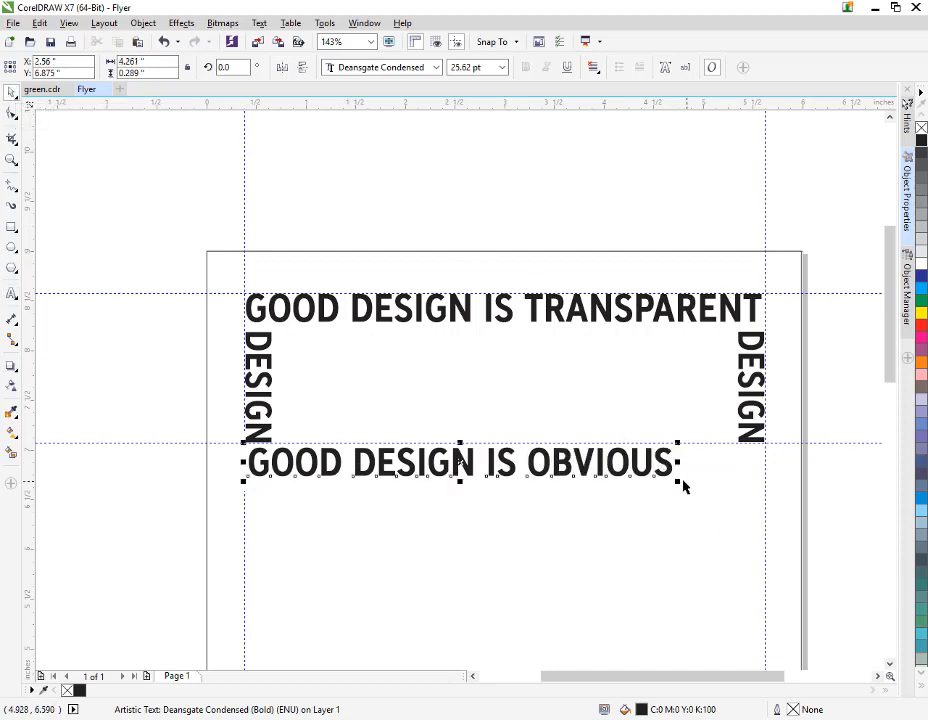
- Scale the "GOOD DESIGN IS OBVIOUS" line to span the vertical guidelines, about 5.2 in wide
left_click_drag(681, 484, 770, 506)
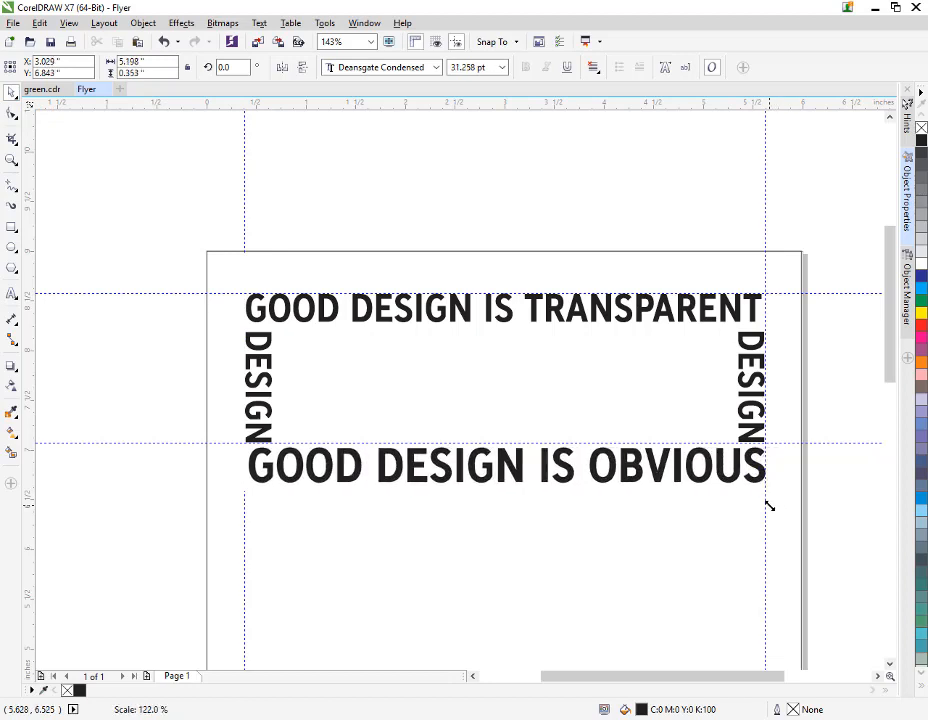
left_click_drag(245, 489, 245, 489)
left_click(370, 396)
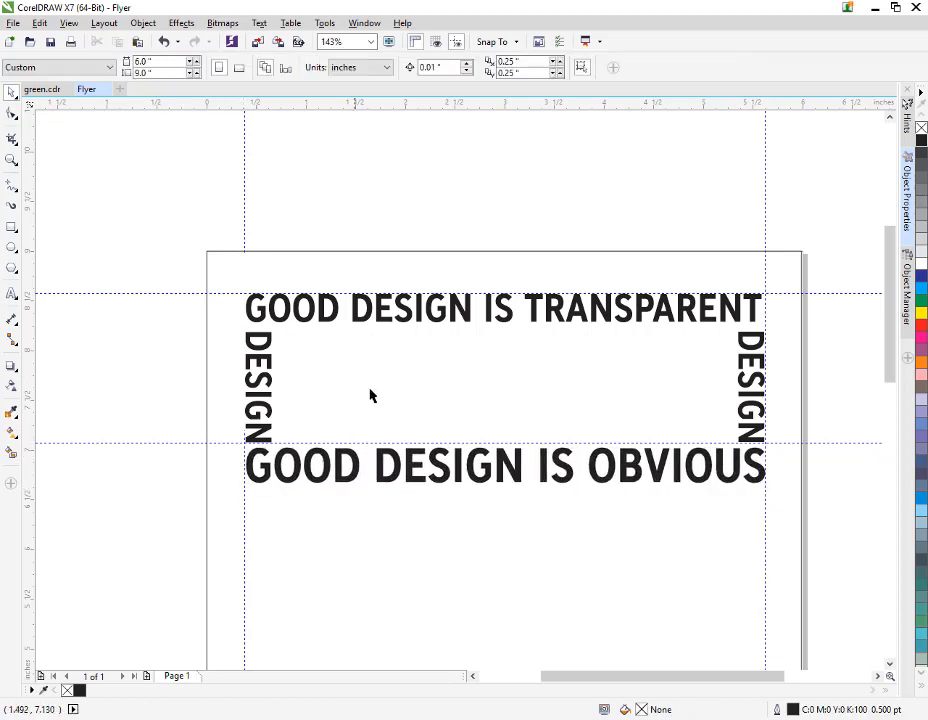
- Copy the top heading below "GOOD DESIGN IS OBVIOUS" and change the copy's text to "SOCIAL MEDIA MARKETING"
left_click(438, 325)
left_click_drag(438, 325, 438, 519)
left_click_drag(502, 505, 504, 506)
double_click(501, 503)
key("ctrl+a")
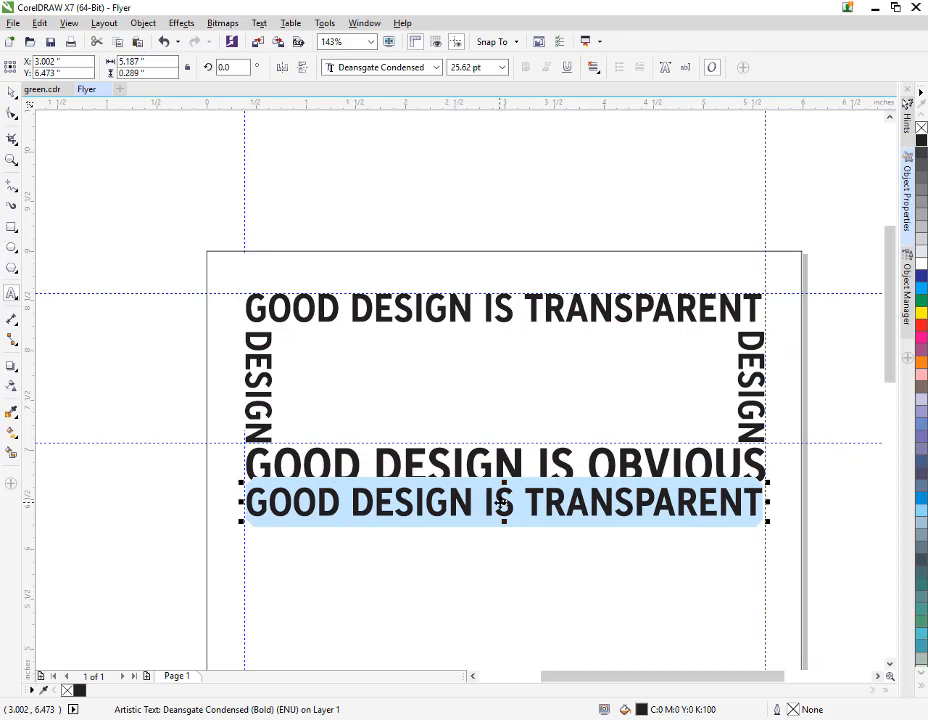
type("SOCIAL M")
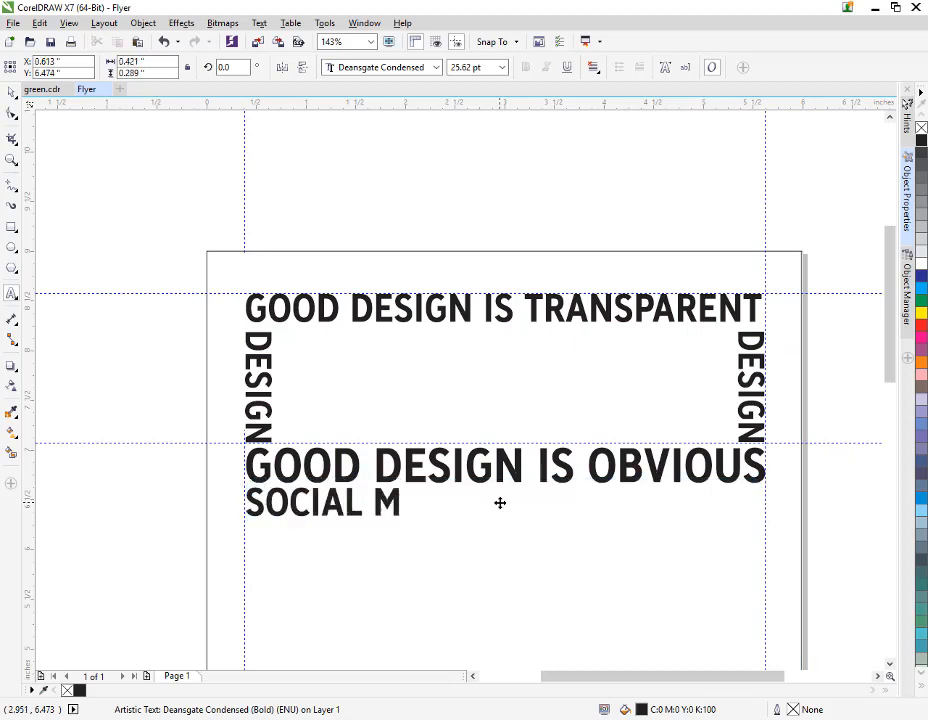
type("EDIA MARKETING")
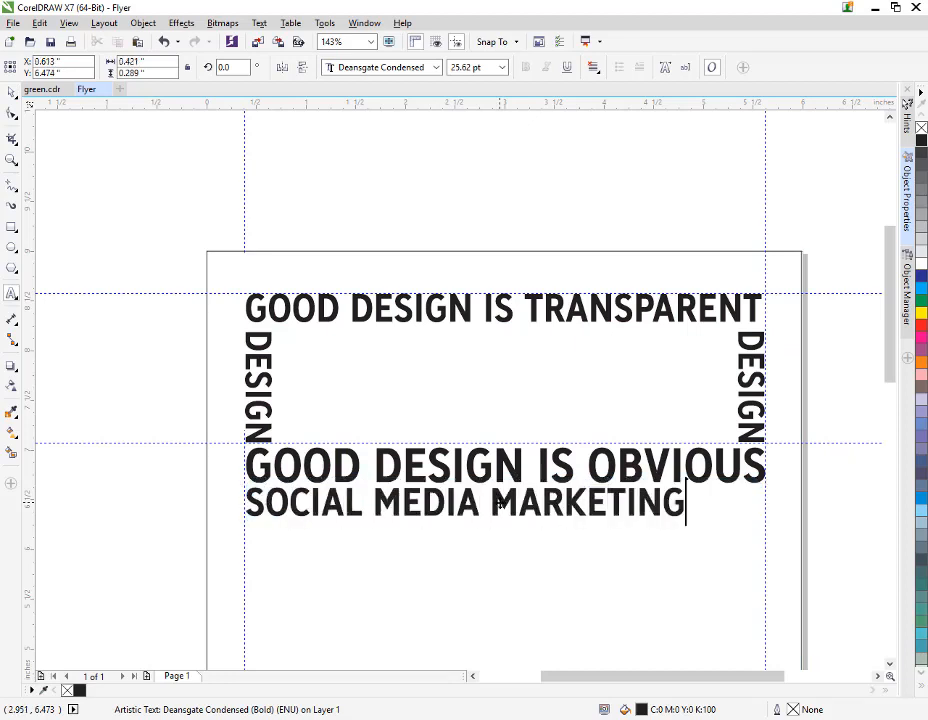
- Scale the "SOCIAL MEDIA MARKETING" line to about 5.21 in wide so it spans the vertical guidelines
left_click_drag(690, 530, 771, 539)
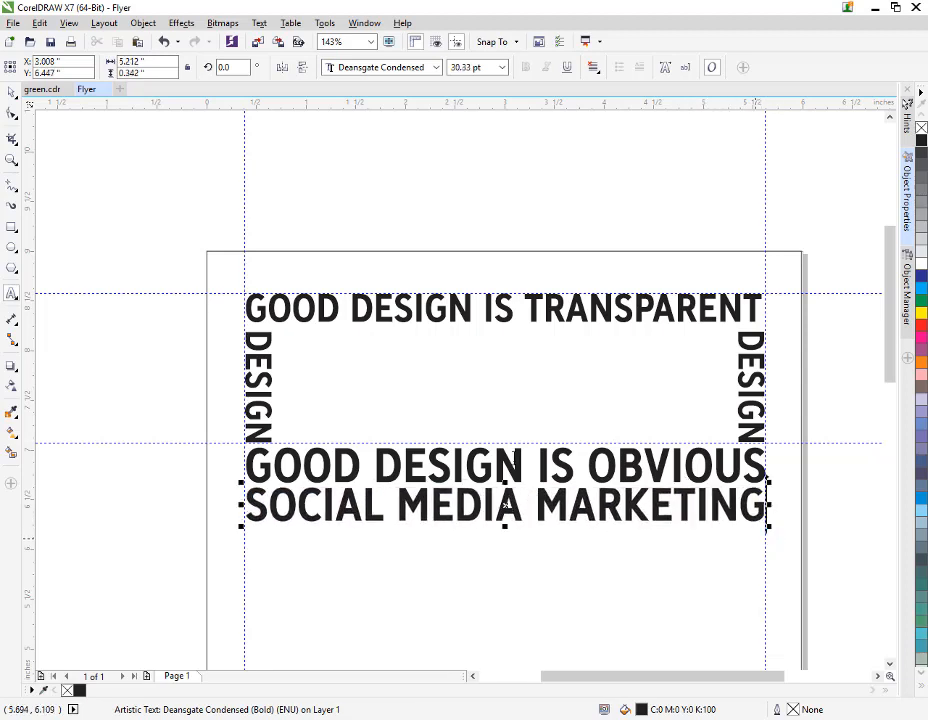
left_click(12, 93)
left_click(137, 204)
left_click(463, 509)
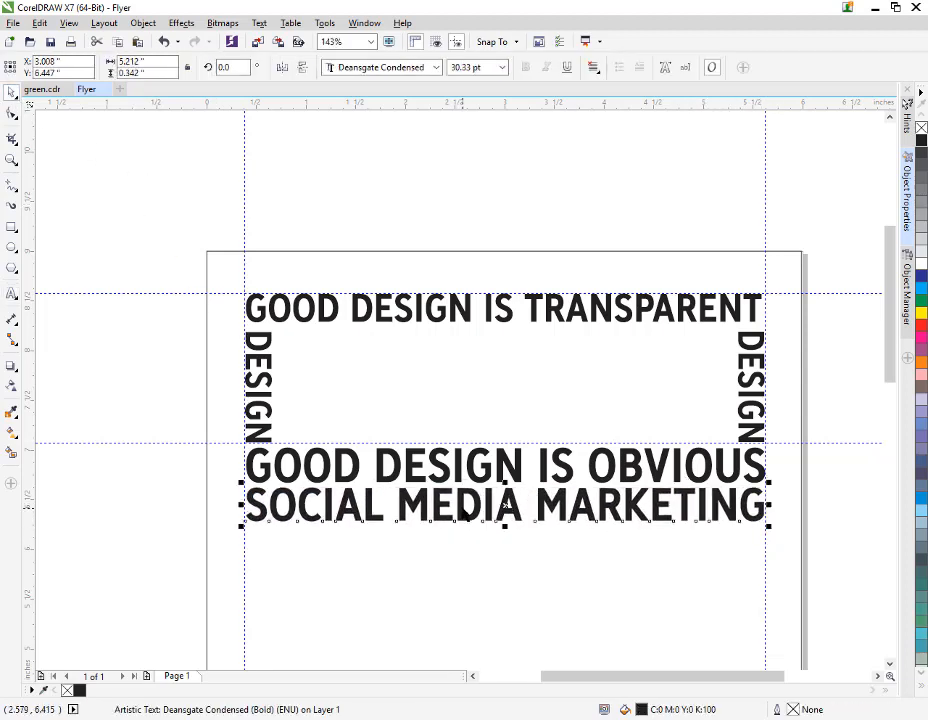
- Tighten the letter spacing of "GOOD DESIGN IS OBVIOUS" and enlarge it by about 110% to span the vertical guidelines again
left_click(487, 479)
left_click(12, 114)
mouse_move(769, 491)
left_mouse_down()
mouse_move(705, 497)
mouse_move(772, 506)
left_mouse_up()
left_click(12, 93)
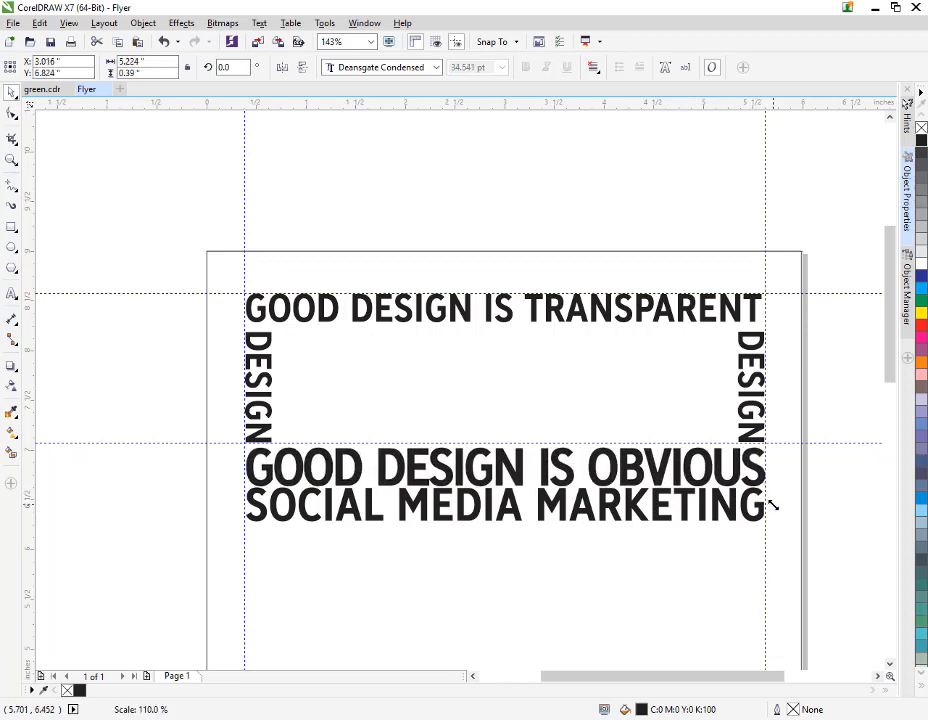
- Enlarge the "GOOD DESIGN IS TRANSPARENT" line slightly so it reaches the right outer vertical guideline
left_click_drag(772, 506, 772, 506)
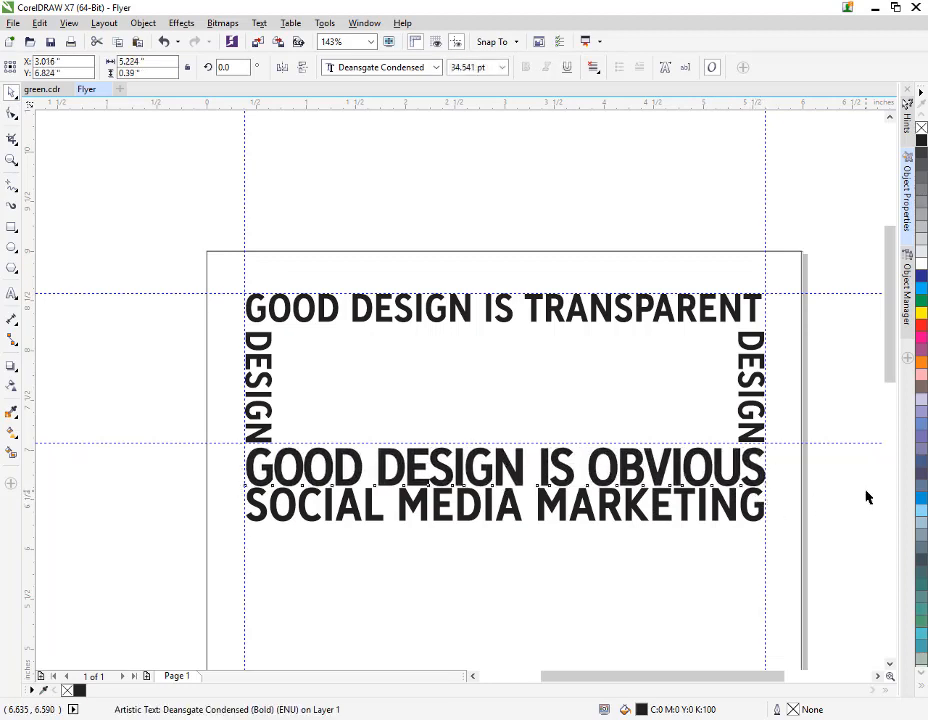
left_click(786, 465)
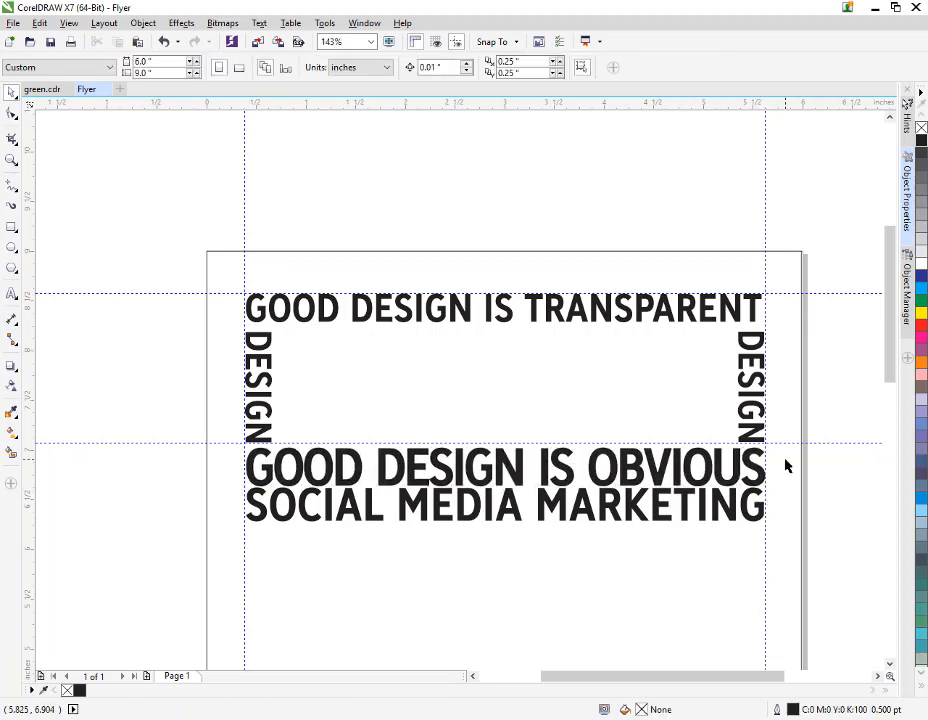
left_click(607, 318)
left_click_drag(775, 331, 770, 332)
- Copy "GOOD DESIGN IS OBVIOUS" into the gap below the top heading and add vertical guidelines at the inner edges of the vertical "DESIGN" words
left_click(499, 469)
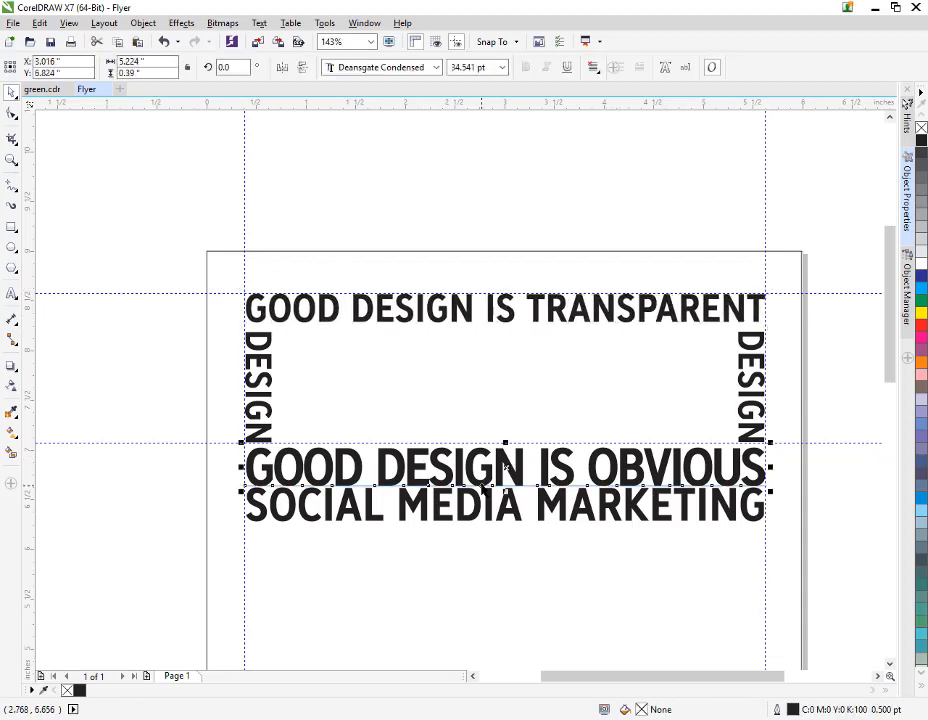
left_click_drag(499, 469, 540, 352)
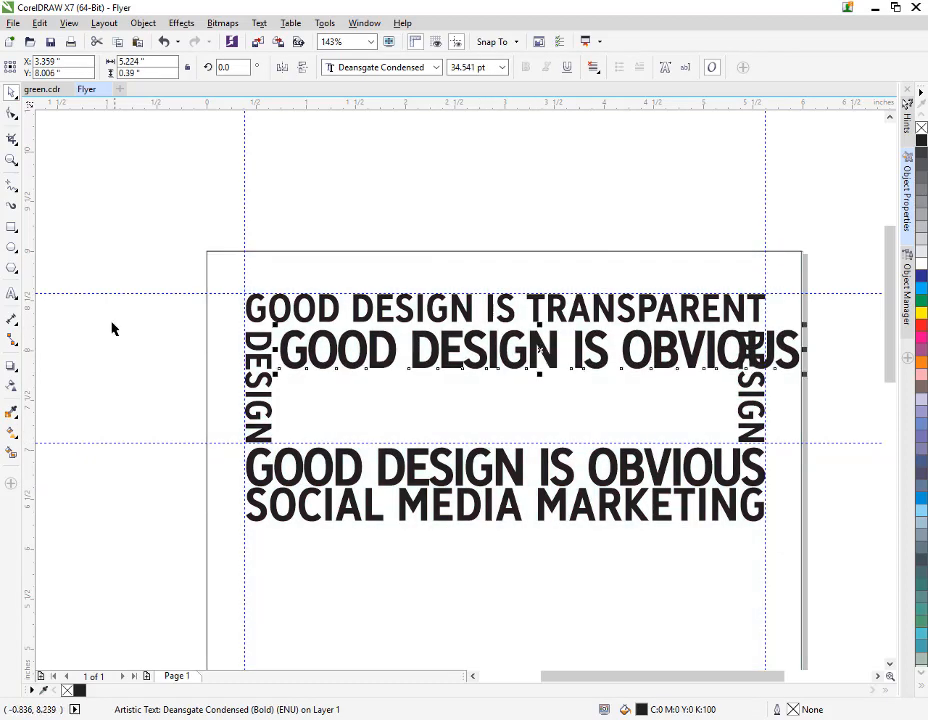
left_click_drag(280, 356, 278, 356)
left_click_drag(278, 435, 738, 434)
- Replace the copied line's text with "WEBSITE" and "DEVELOPMENT" on two lines
double_click(540, 350)
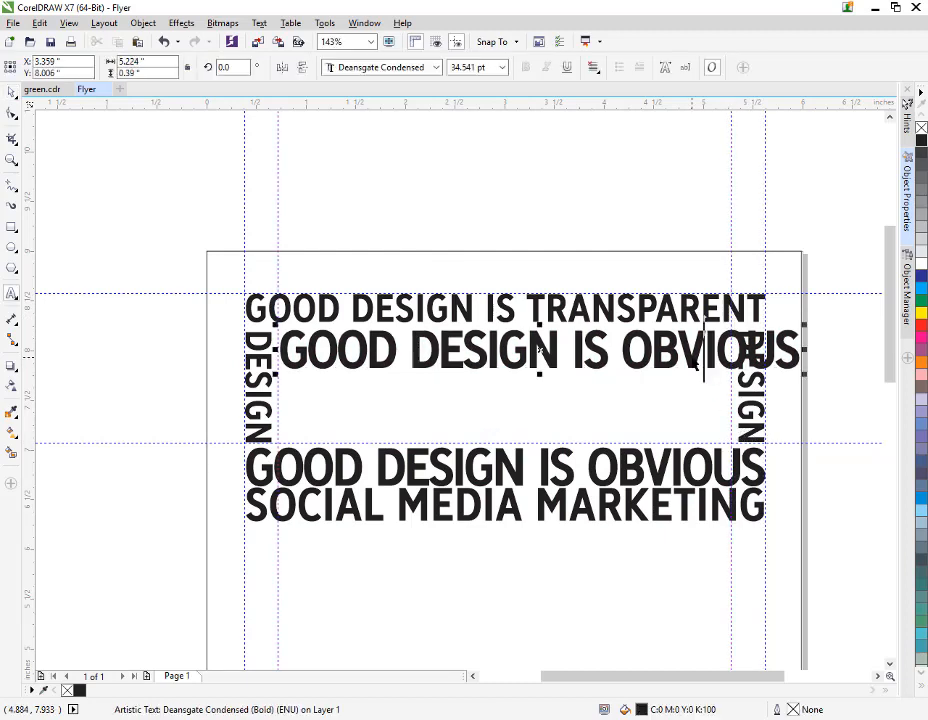
key("ctrl+a")
type("WEBSITE")
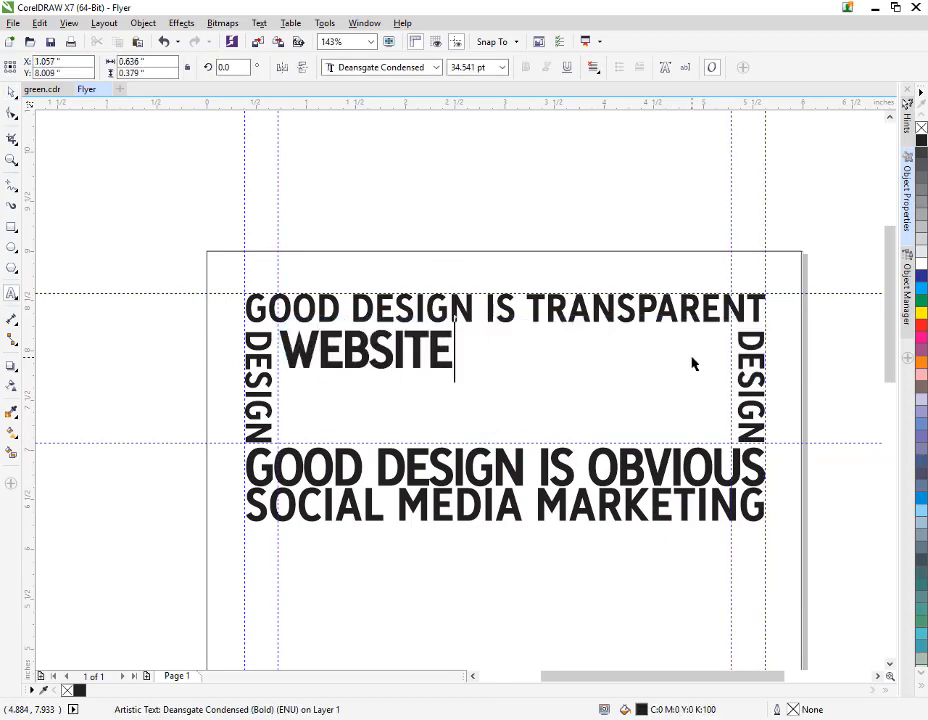
key("Return")
type("DEVELOPMENT")
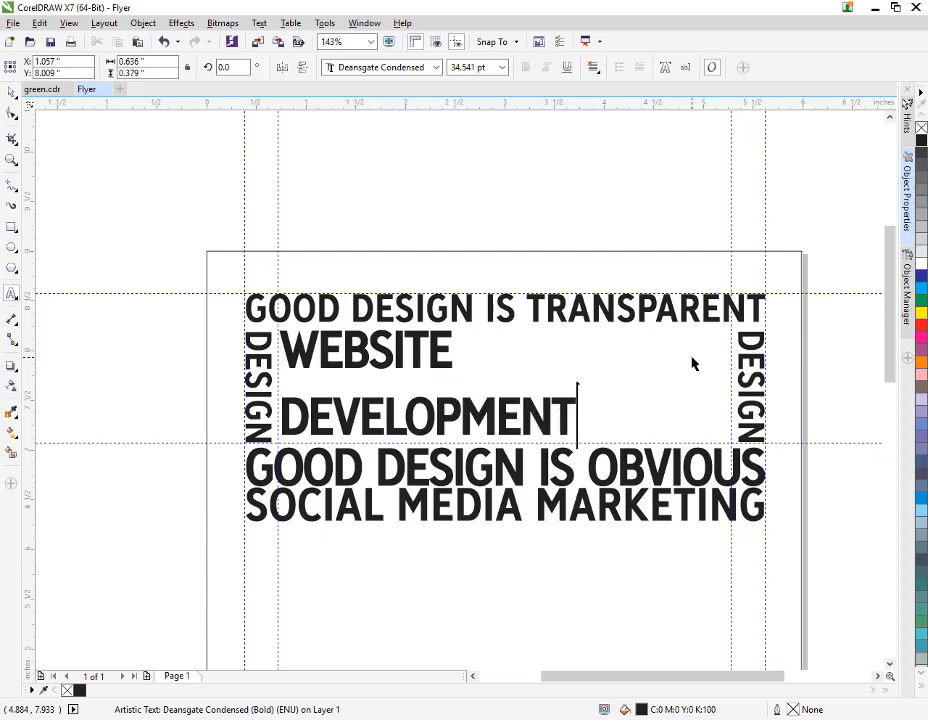
- Tighten the line spacing of "WEBSITE DEVELOPMENT" and enlarge the text to about 4.04 in wide, filling the gap's height
left_click(11, 115)
left_click_drag(277, 441, 278, 398)
left_click(11, 91)
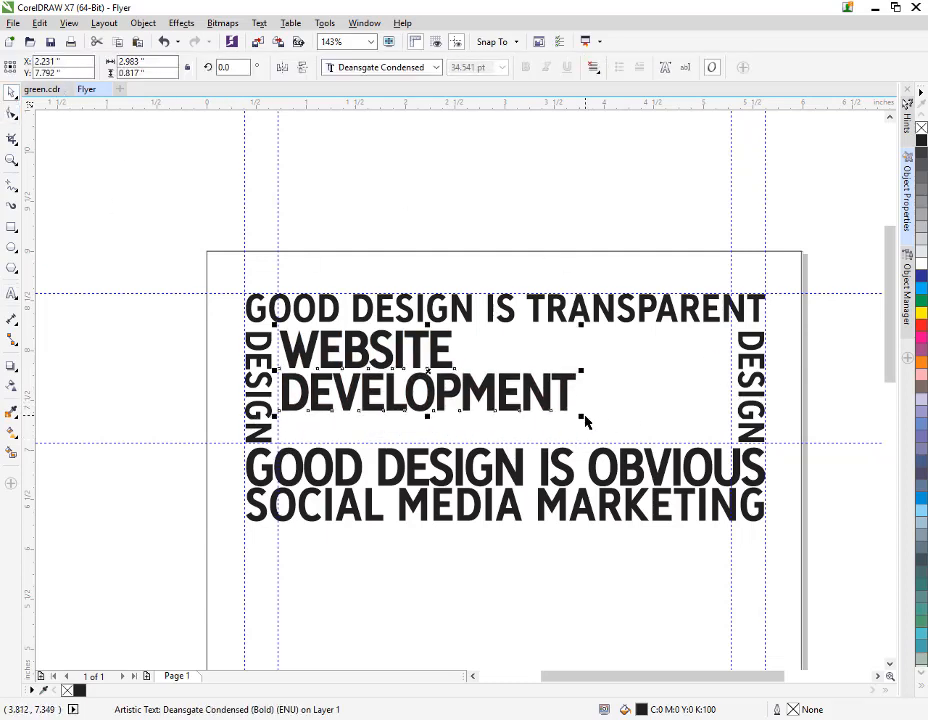
left_click_drag(583, 418, 684, 449)
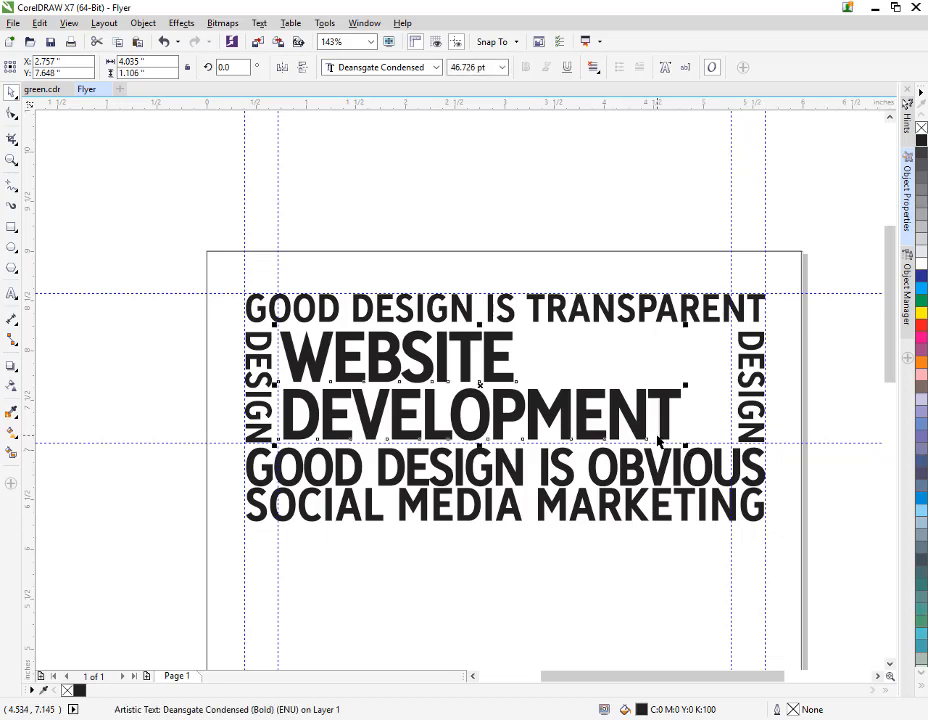
- Widen the letter spacing of "WEBSITE DEVELOPMENT" to span the inner guidelines and shift the text down onto the lower horizontal guideline
left_click(14, 298)
left_click_drag(279, 428, 730, 447)
left_click(11, 116)
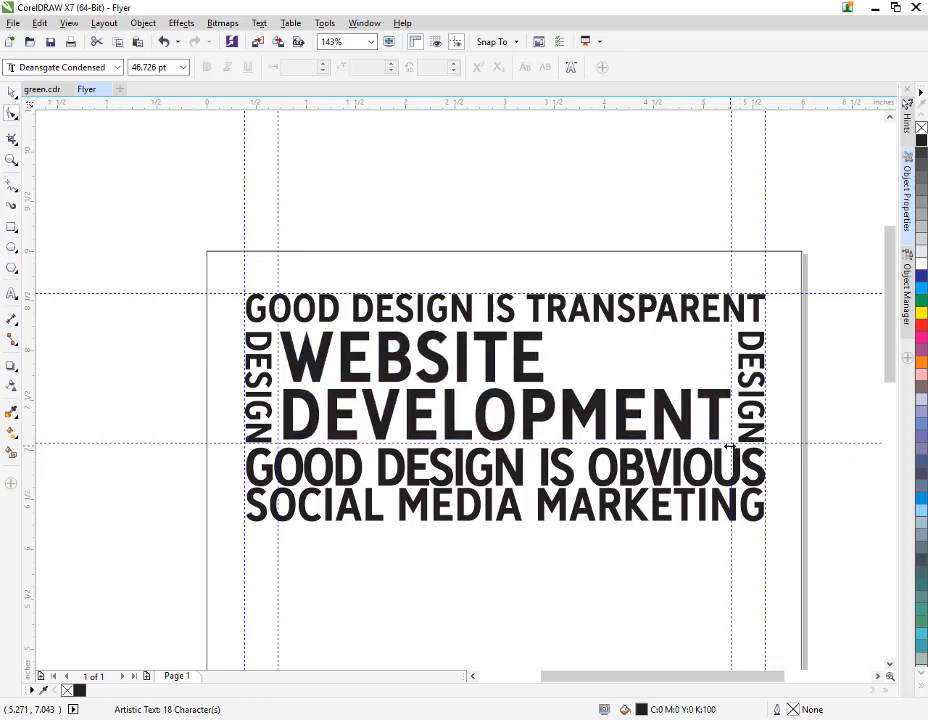
left_click(11, 91)
left_click_drag(383, 424, 379, 429)
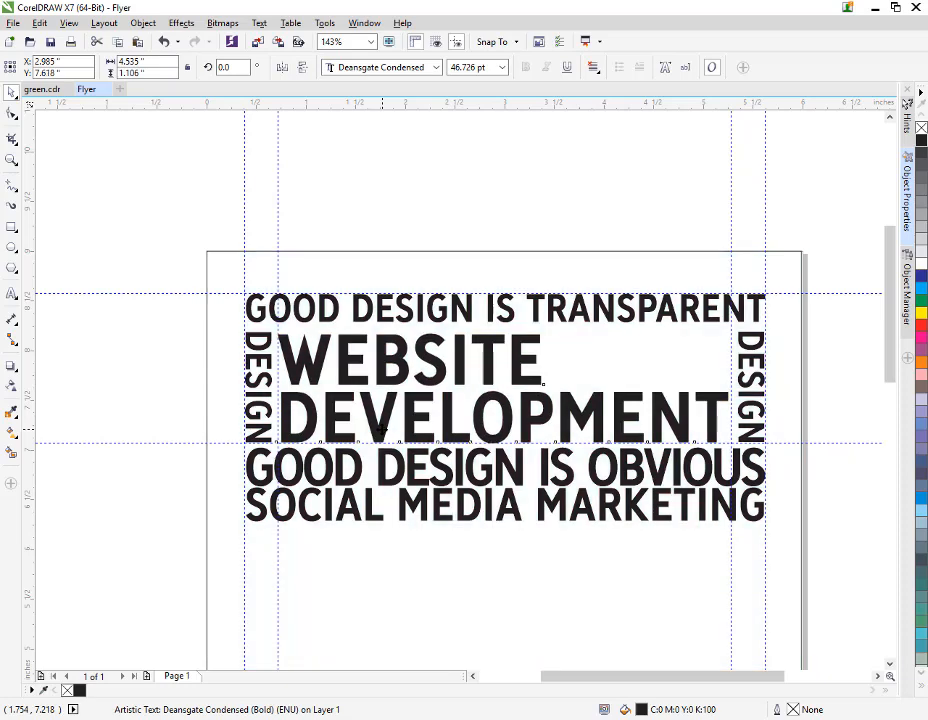
- Add a vertical guideline at about 3.44 in beside "WEBSITE" and move the right inner guideline to about 5.24 in
left_click(160, 346)
left_click_drag(551, 424, 548, 421)
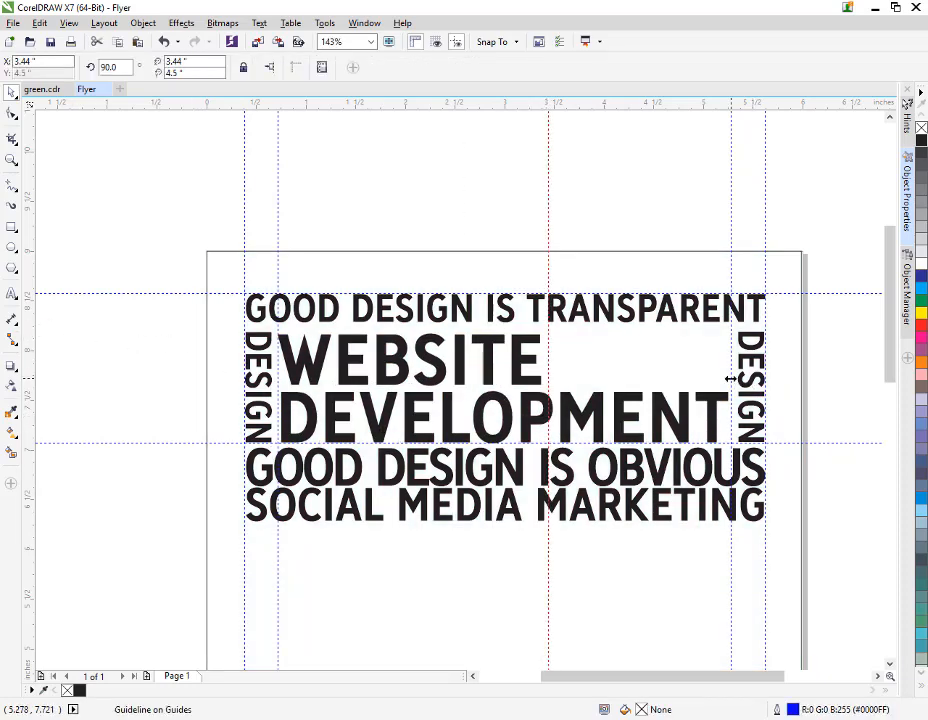
left_click_drag(731, 378, 728, 378)
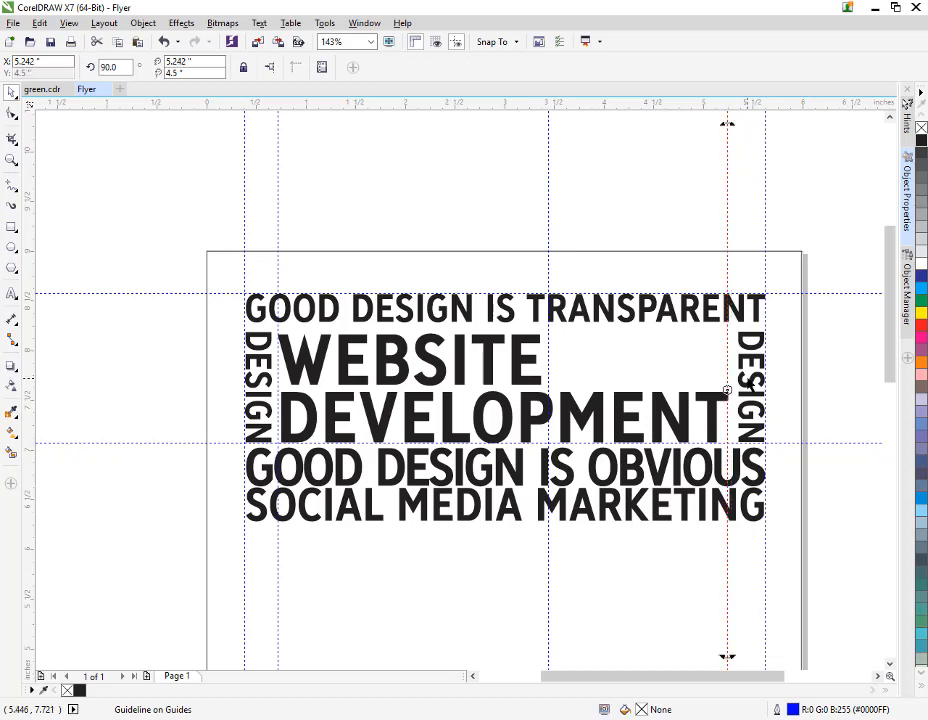
left_click(728, 388)
- Create a separate artistic text "DESIGN" outside the page and set its font to Deansgate Condensed
left_click(11, 293)
left_click(86, 250)
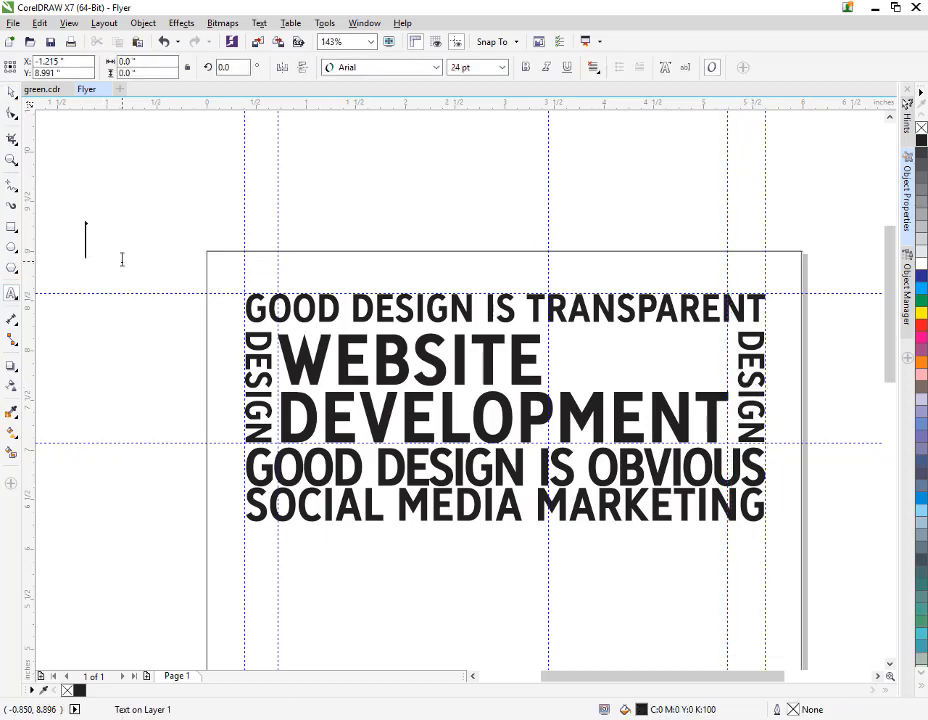
type("DESIGN")
key("ctrl+a")
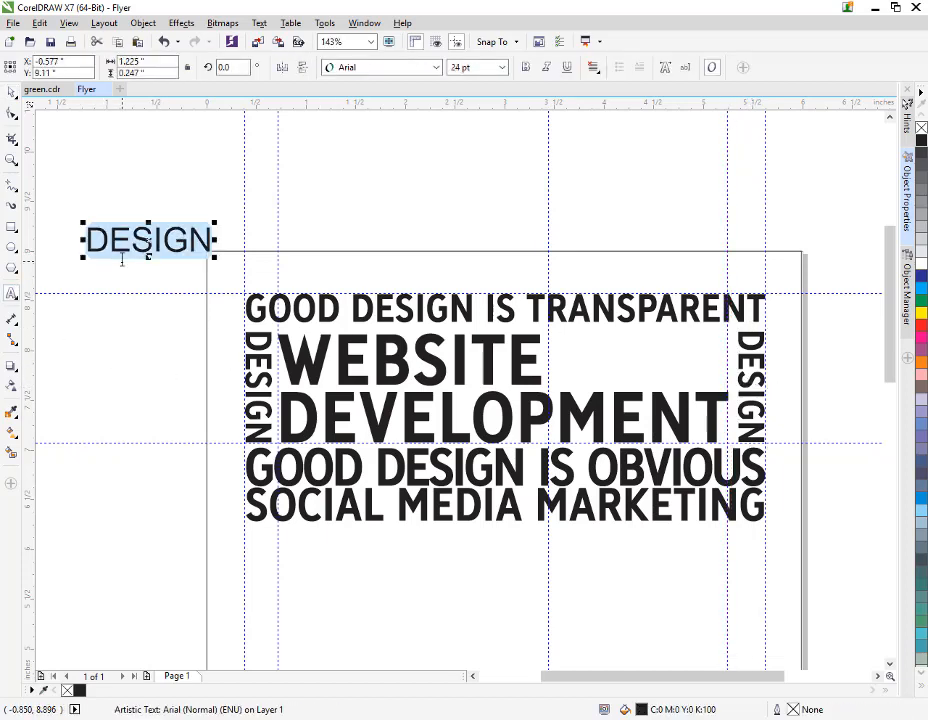
left_click(427, 70)
left_click(415, 98)
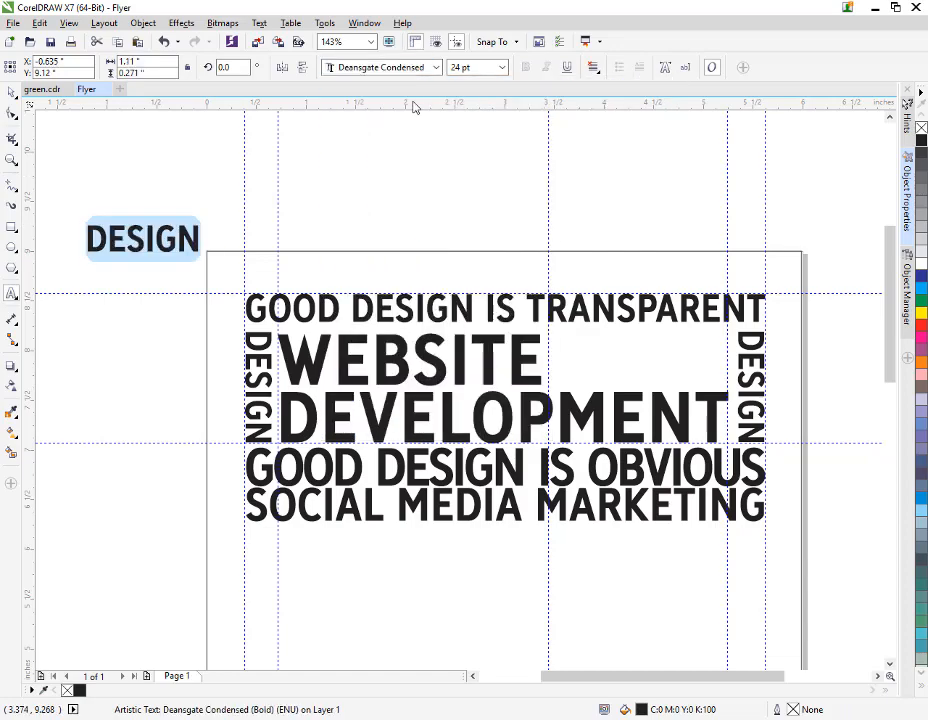
left_click(10, 91)
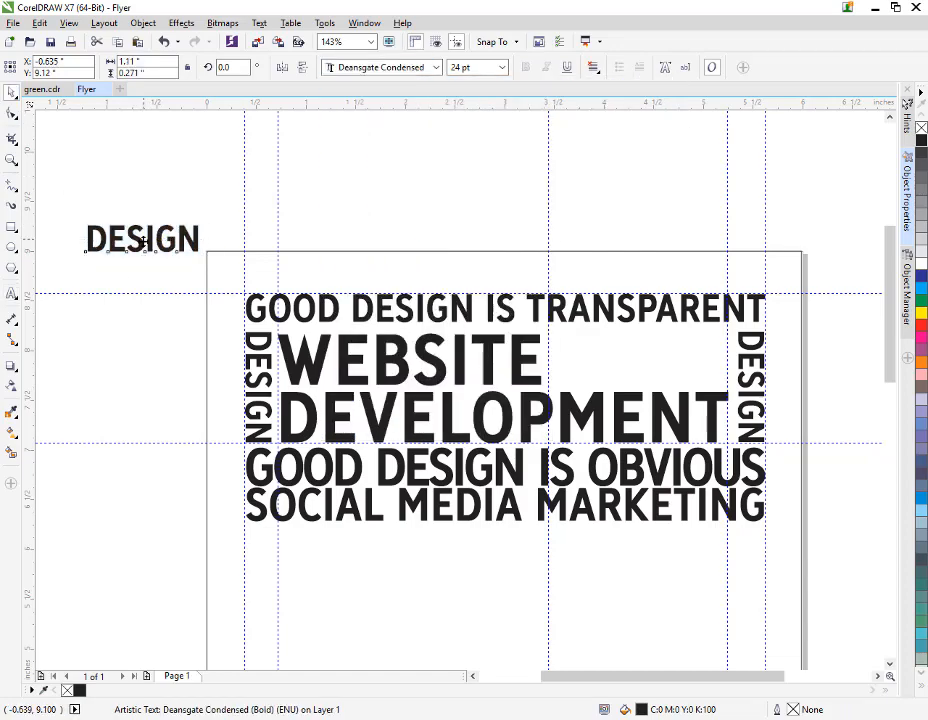
- Place the new "DESIGN" text beside "WEBSITE" and move the two horizontal guidelines to the top and bottom edges of "WEBSITE"
left_click_drag(143, 242, 604, 347)
left_click_drag(722, 294, 712, 335)
left_click_drag(655, 442, 655, 385)
left_click(657, 351)
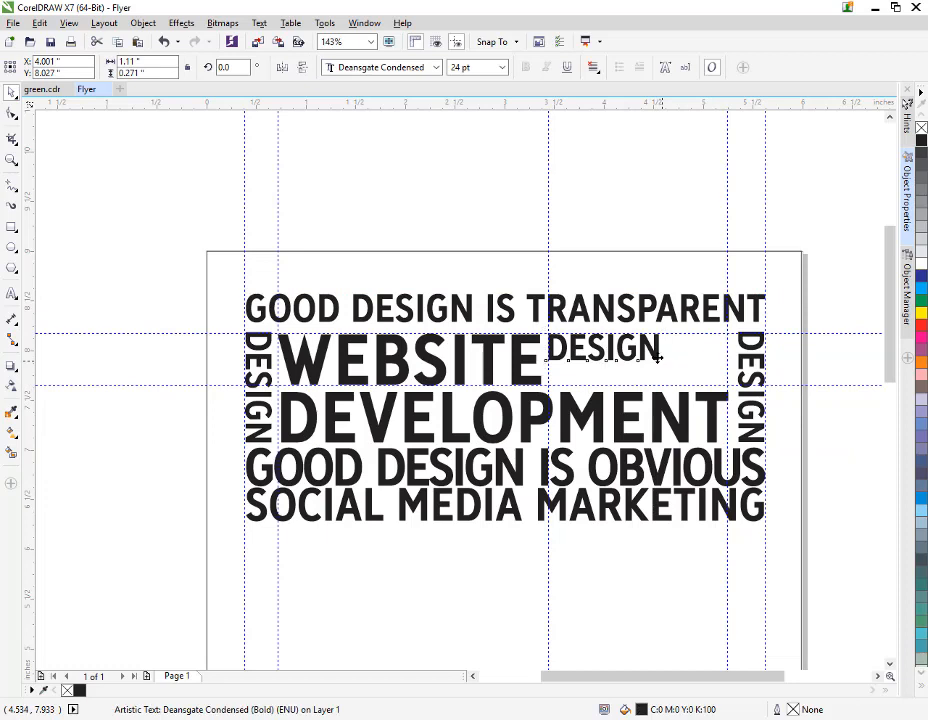
- Tighten the letter spacing of the new "DESIGN" text and scale it by about 180% to reach the right inner guideline
left_click(13, 113)
left_click_drag(644, 370, 649, 370)
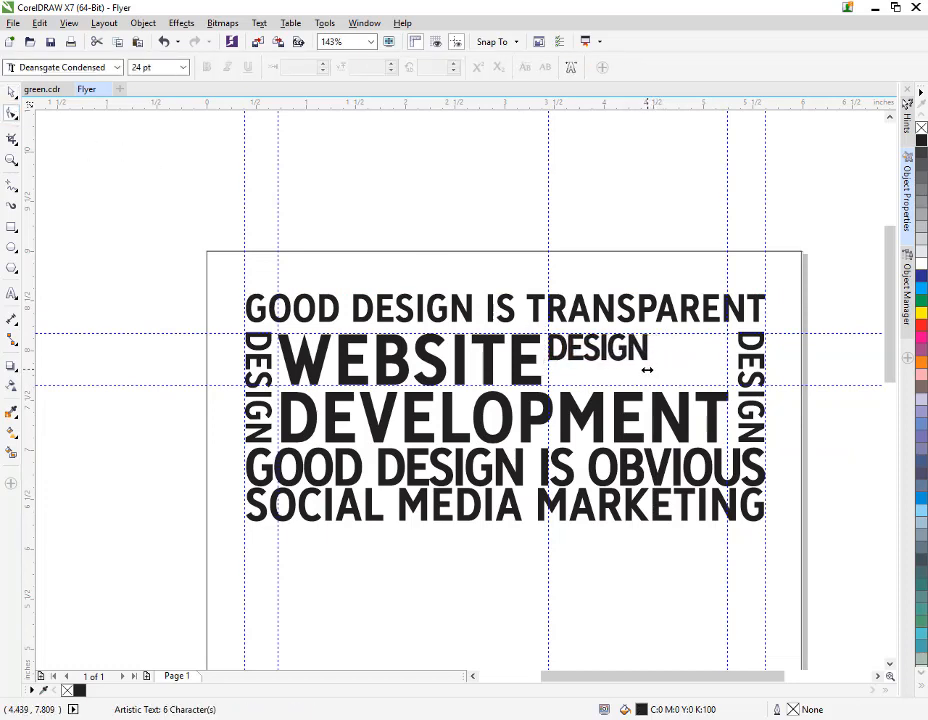
key("space")
left_click_drag(652, 370, 731, 400)
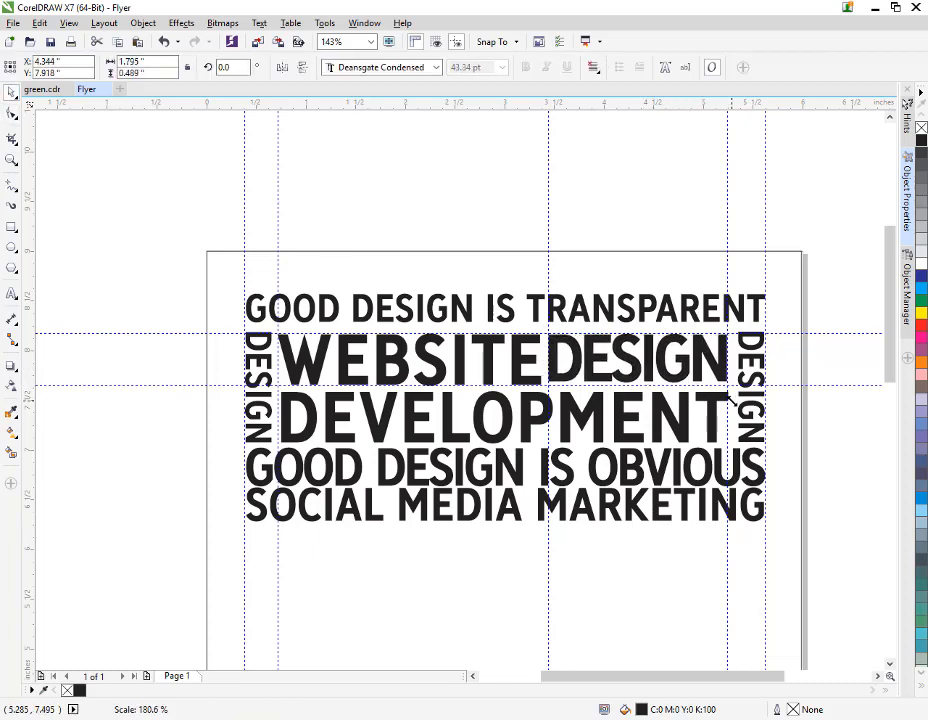
left_click(850, 384)
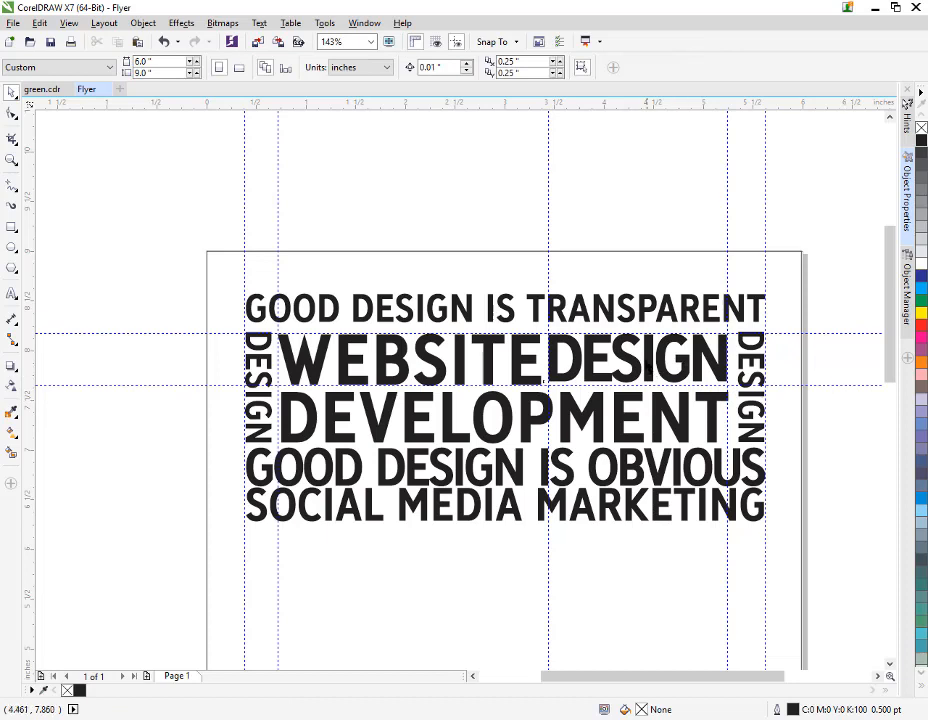
- Stretch the "DESIGN" text beside "WEBSITE" vertically to about 0.52 in high so it meets the lower guideline
left_click(650, 372)
left_click_drag(637, 386, 635, 390)
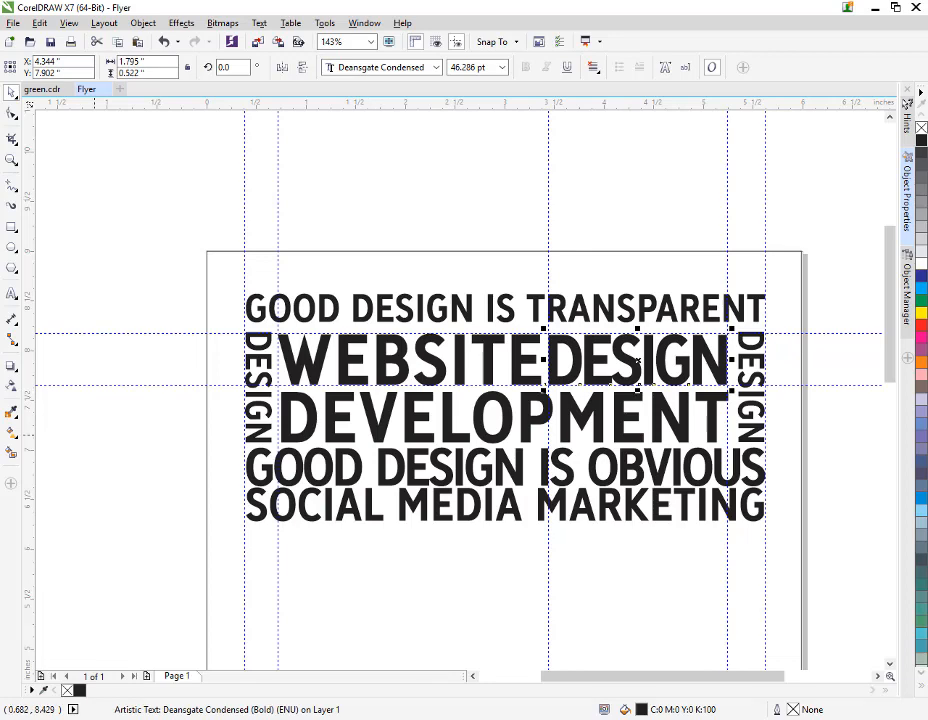
left_click(157, 412)
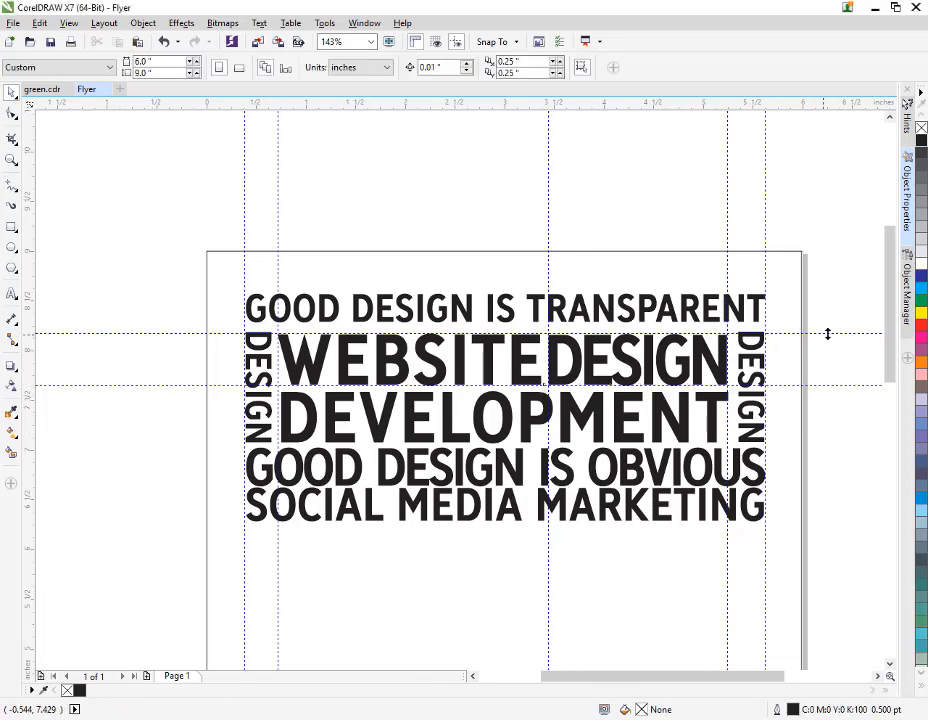
- Select all seven text objects of the typographic block and shift them slightly down the page
left_click_drag(888, 334, 884, 422)
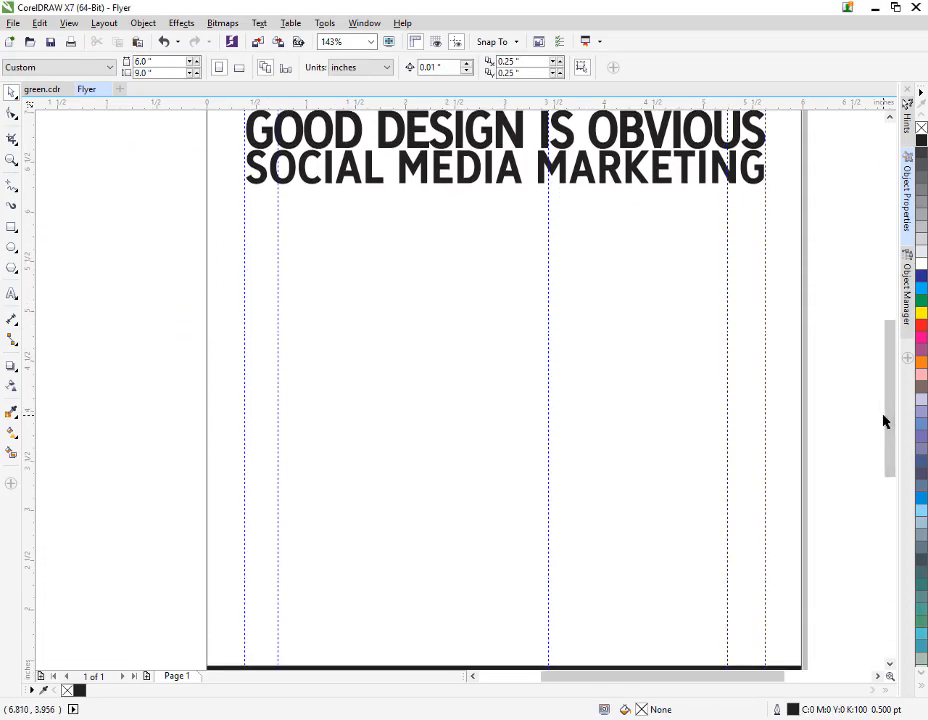
key("z")
right_click(555, 371)
left_click(11, 93)
left_click_drag(279, 168, 686, 327)
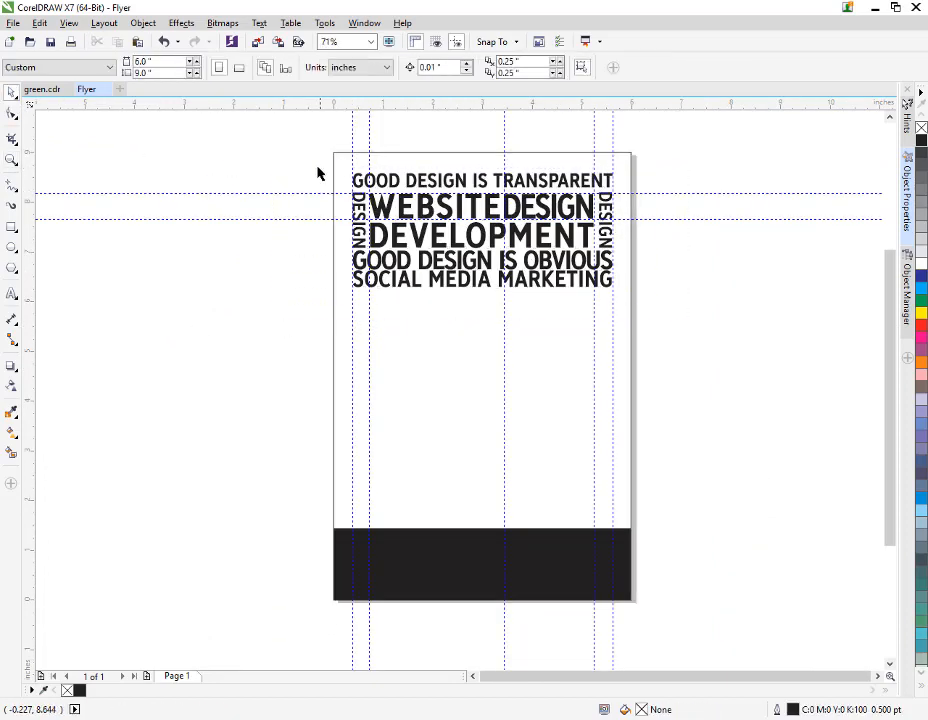
left_click_drag(317, 174, 642, 336)
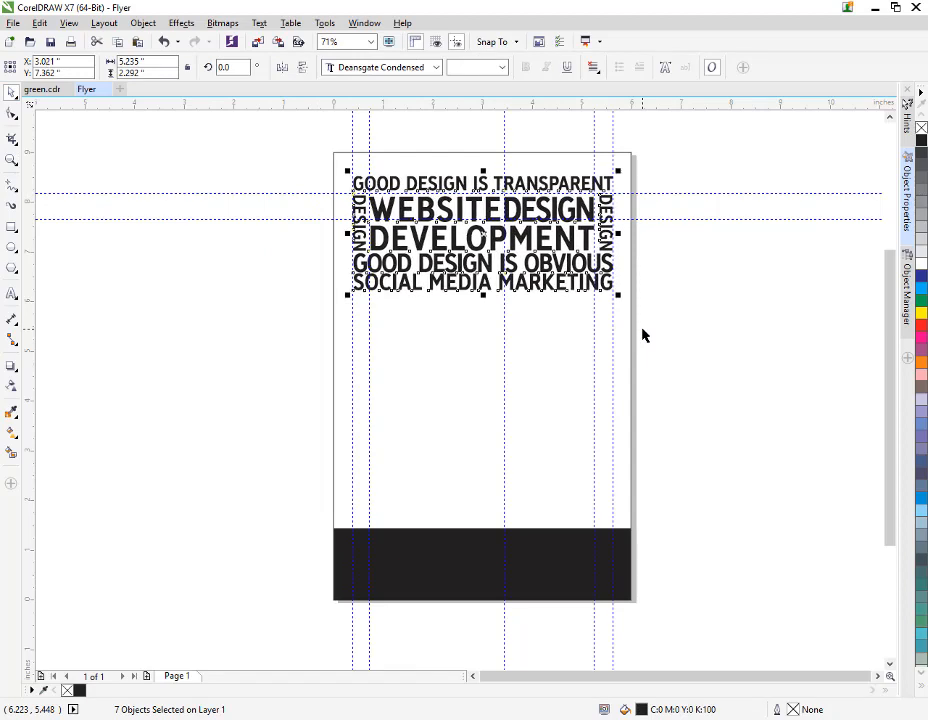
left_click(659, 341)
- Nudge "SOCIAL MEDIA MARKETING" and "GOOD DESIGN IS OBVIOUS" down slightly to even out the gaps between the lines
left_click(465, 291)
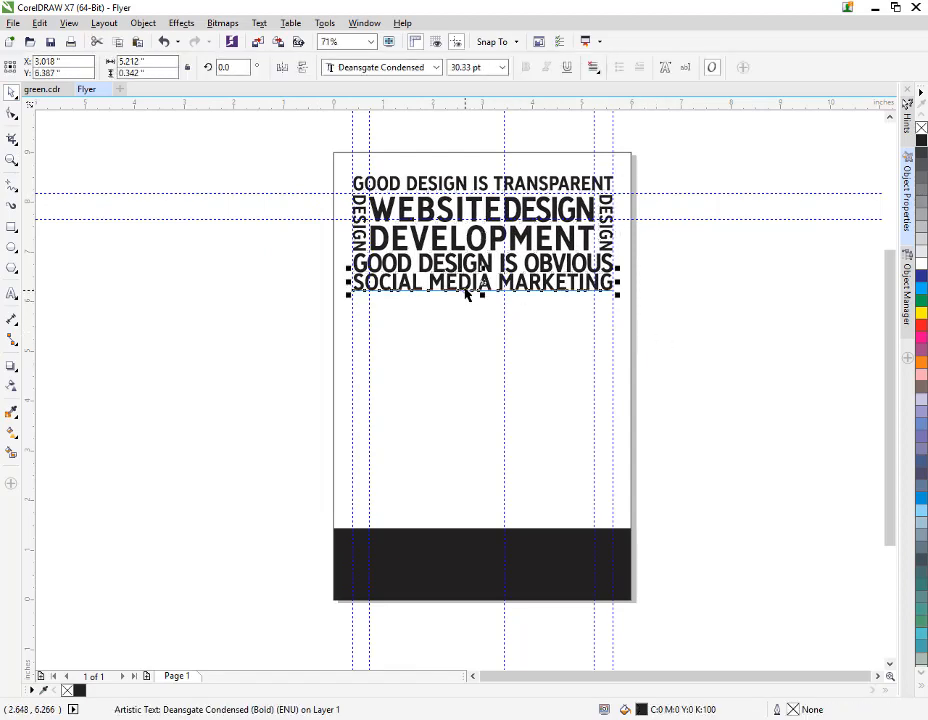
left_click_drag(465, 291, 467, 293)
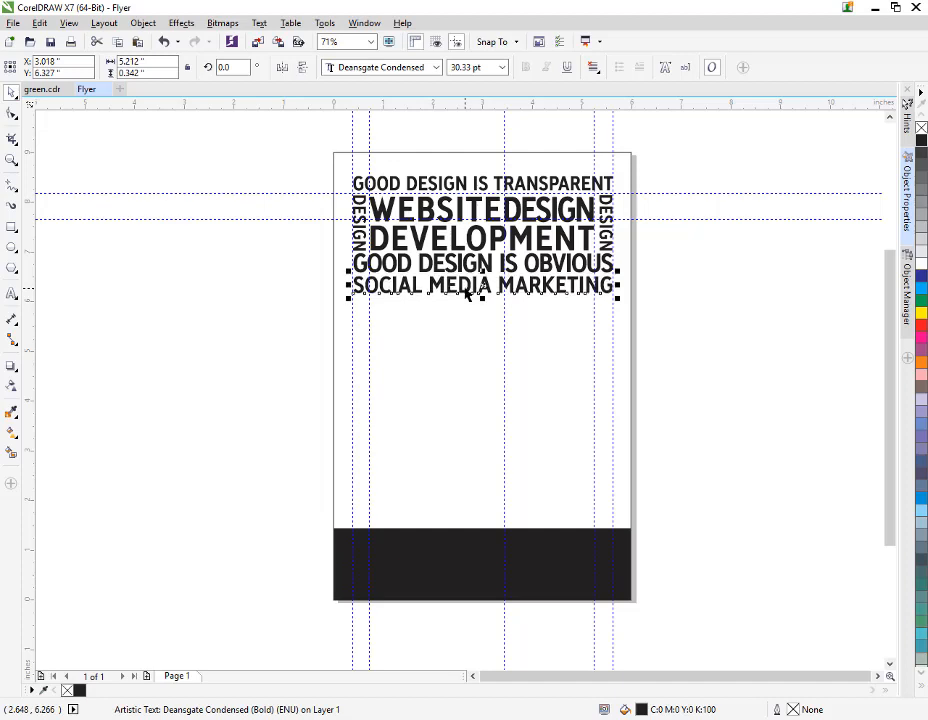
left_click(487, 266)
left_click(736, 325)
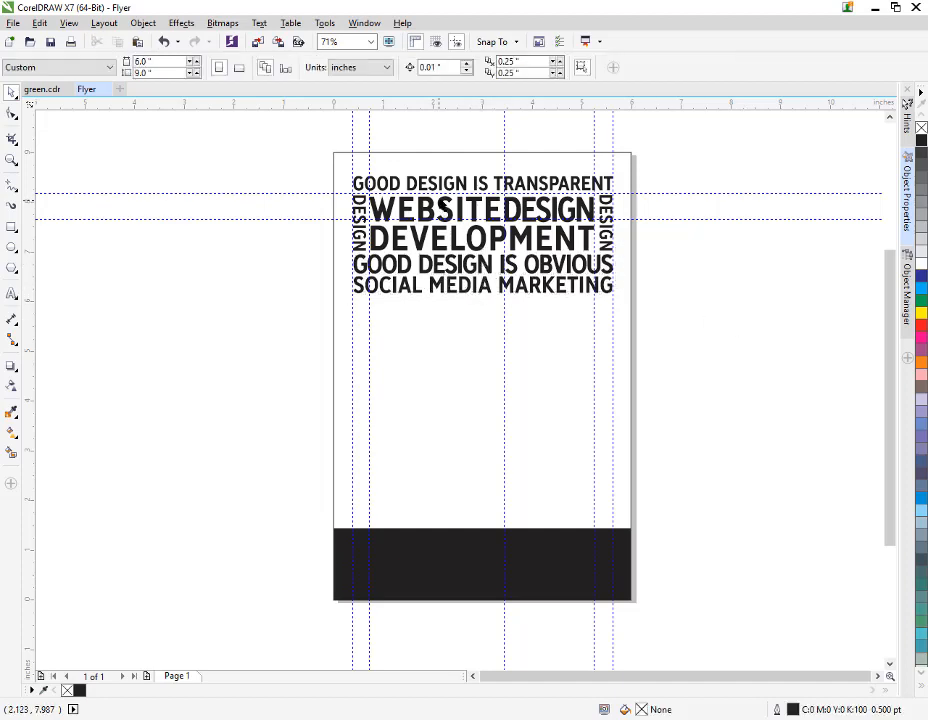
left_click(441, 204)
left_click(269, 296)
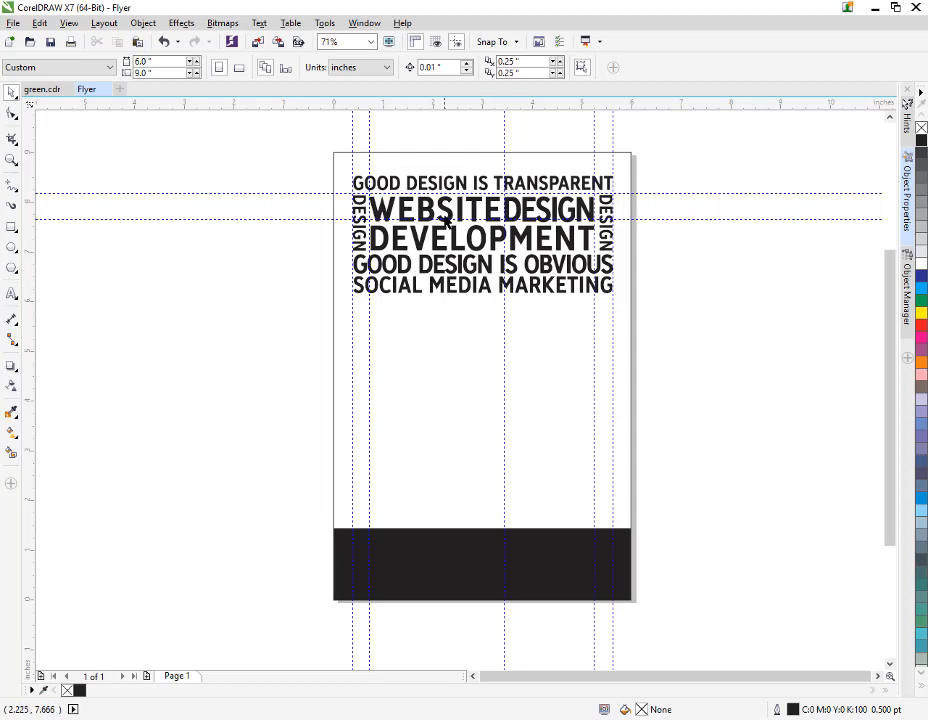
- Copy "WEBSITE DEVELOPMENT" into the empty area below the text block and rotate the copy to about 269° so it reads downward
left_click_drag(445, 222, 411, 370)
left_click(452, 402)
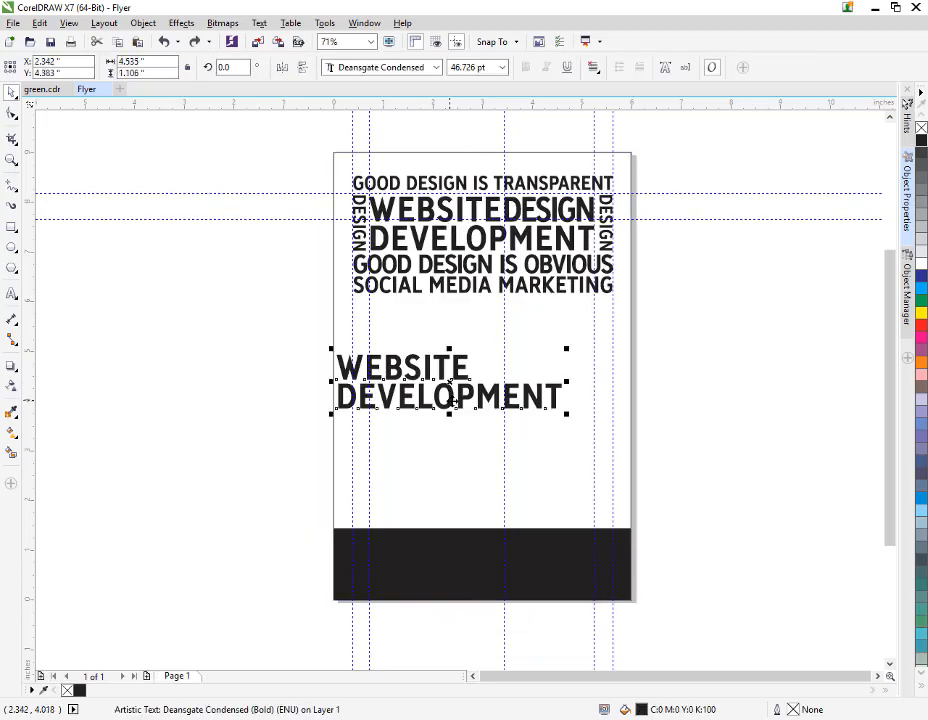
left_click(452, 402)
left_click(453, 386)
left_click(454, 385)
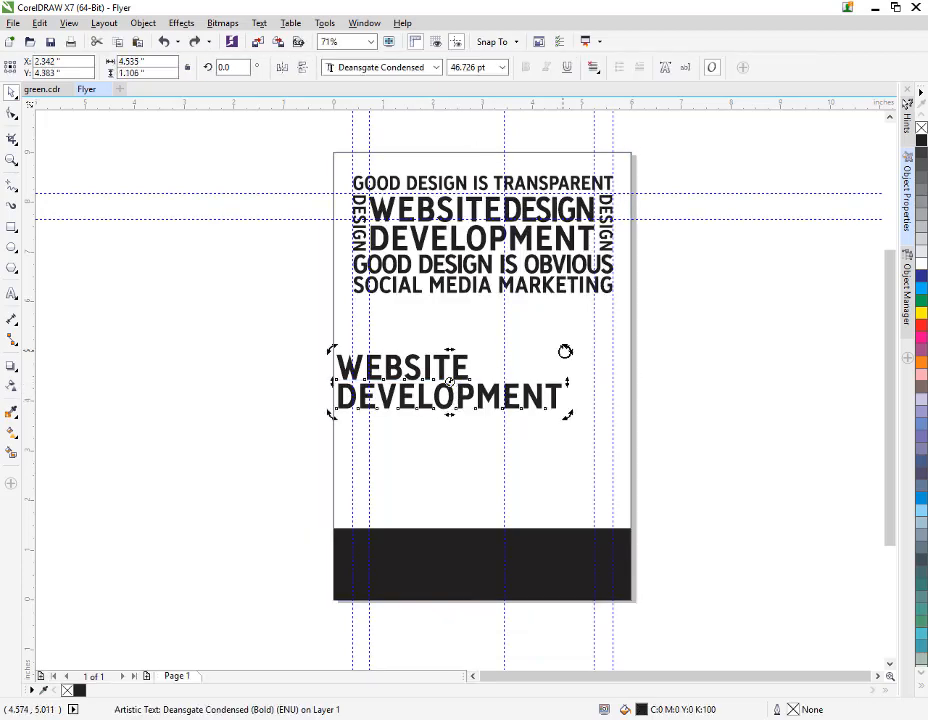
left_click_drag(565, 350, 478, 497)
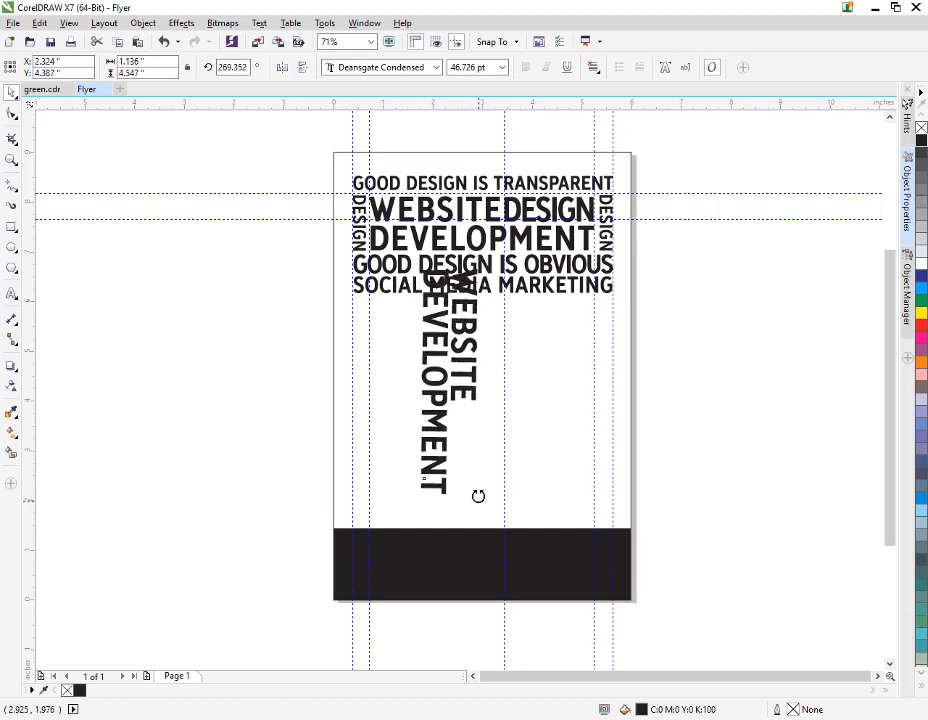
left_click(97, 155)
- Place the rotated copy below "SOCIAL MEDIA MARKETING" along the left outer guideline and enlarge it slightly to reach the black bar
left_click_drag(461, 374, 387, 408)
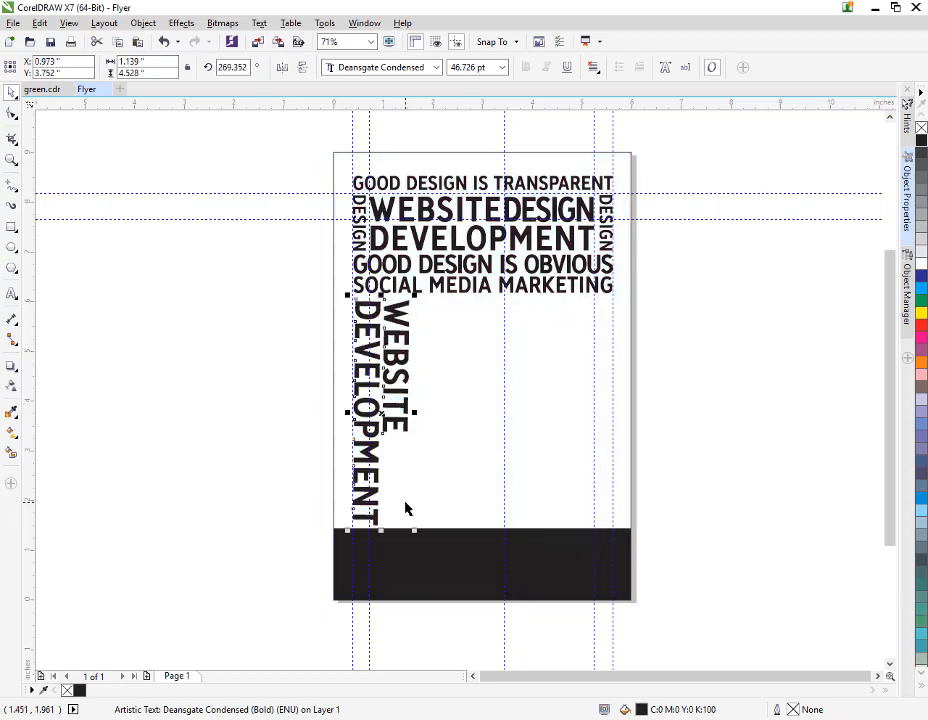
left_click_drag(414, 530, 416, 531)
left_click(269, 425)
key("z")
left_click(345, 406)
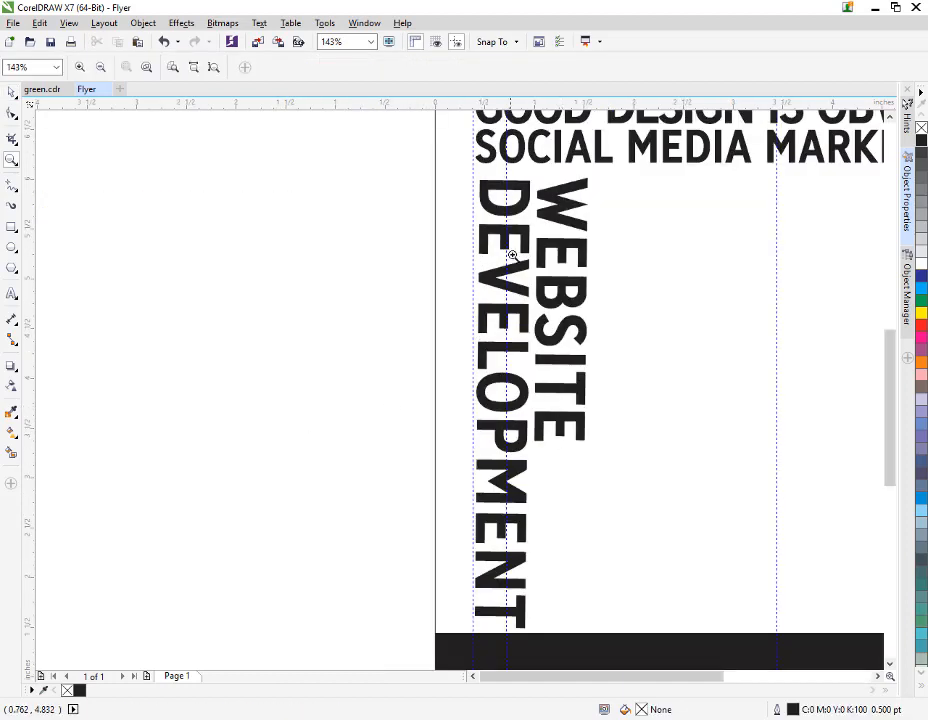
- Straighten the rotated "WEBSITE DEVELOPMENT" copy to about 270° and align it with the left outer guideline
left_click(11, 91)
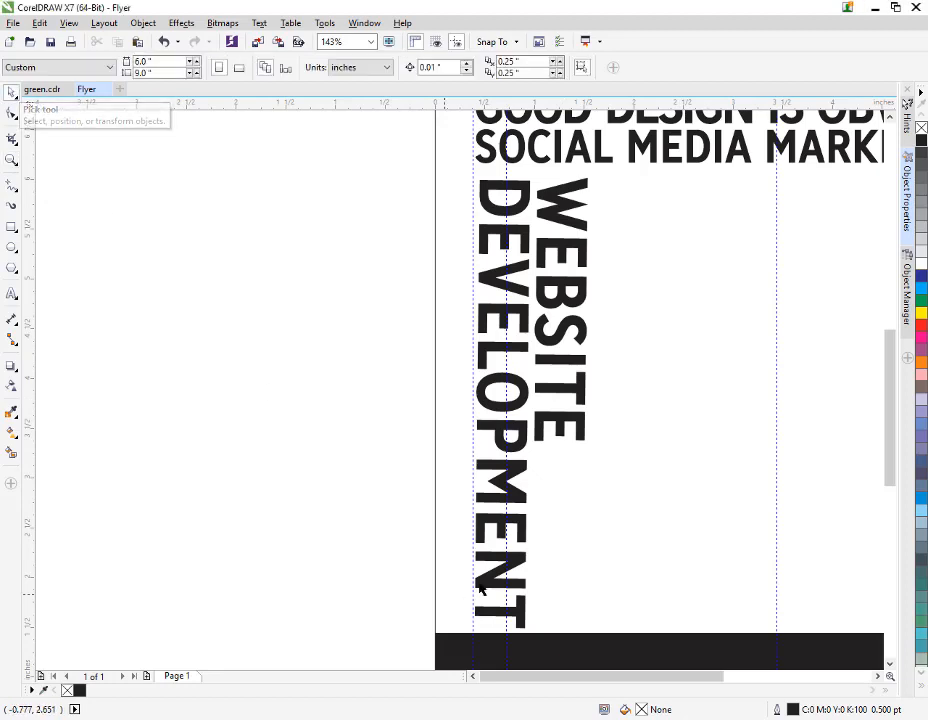
left_click(520, 565)
left_click(520, 565)
left_click_drag(592, 634, 594, 633)
left_click(532, 404)
left_click_drag(532, 404, 530, 404)
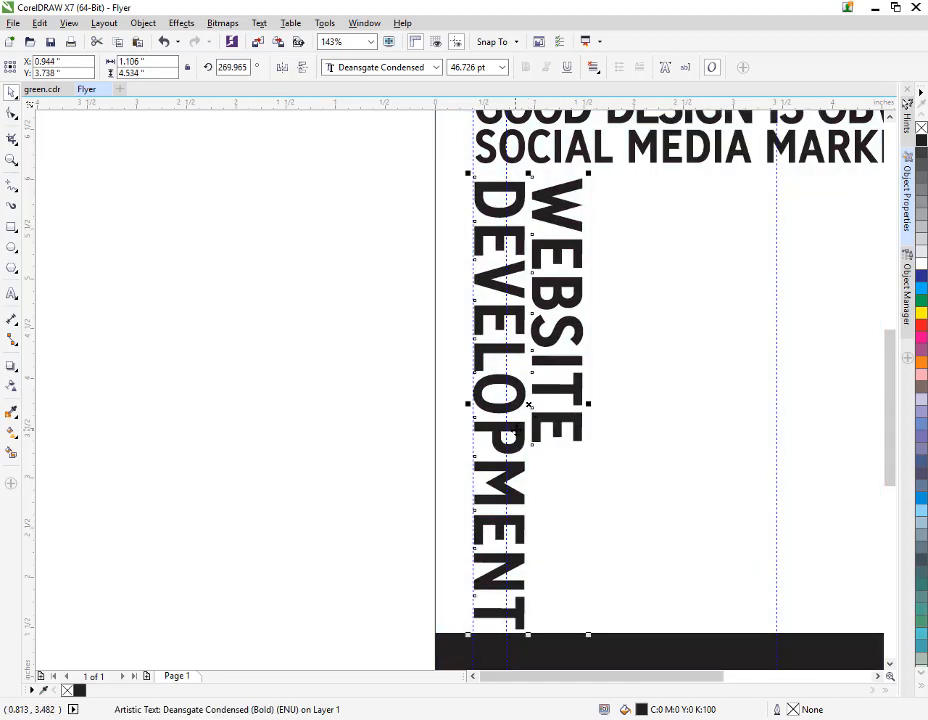
- Replace "WEBSITE" in the rotated text with "CORPORATE" and delete the word "DEVELOPMENT" from it
key("F8")
left_click_drag(555, 443, 561, 182)
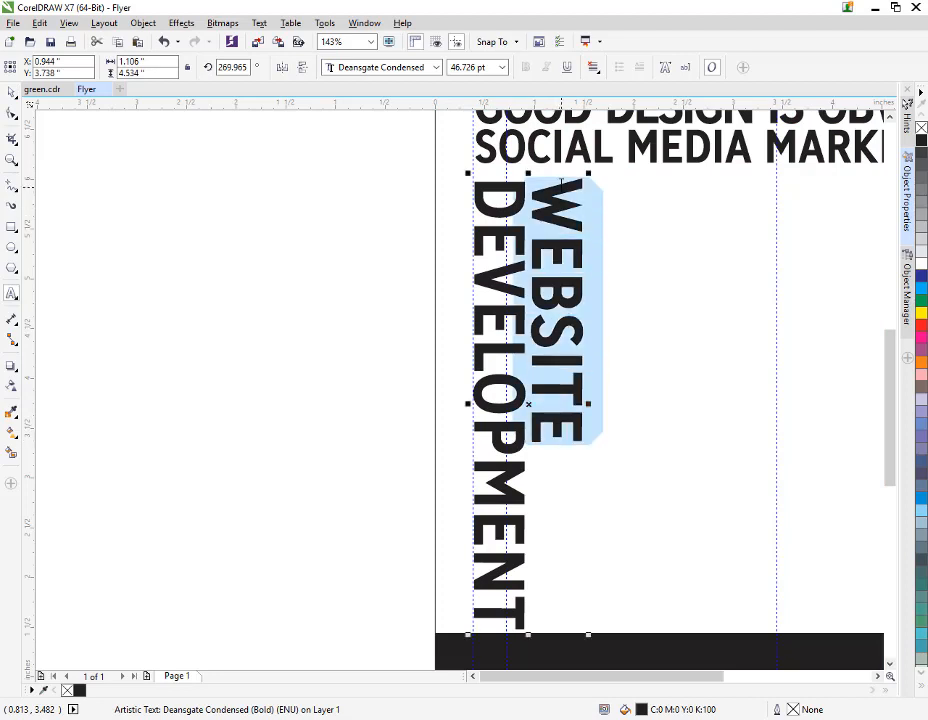
type("CORPO")
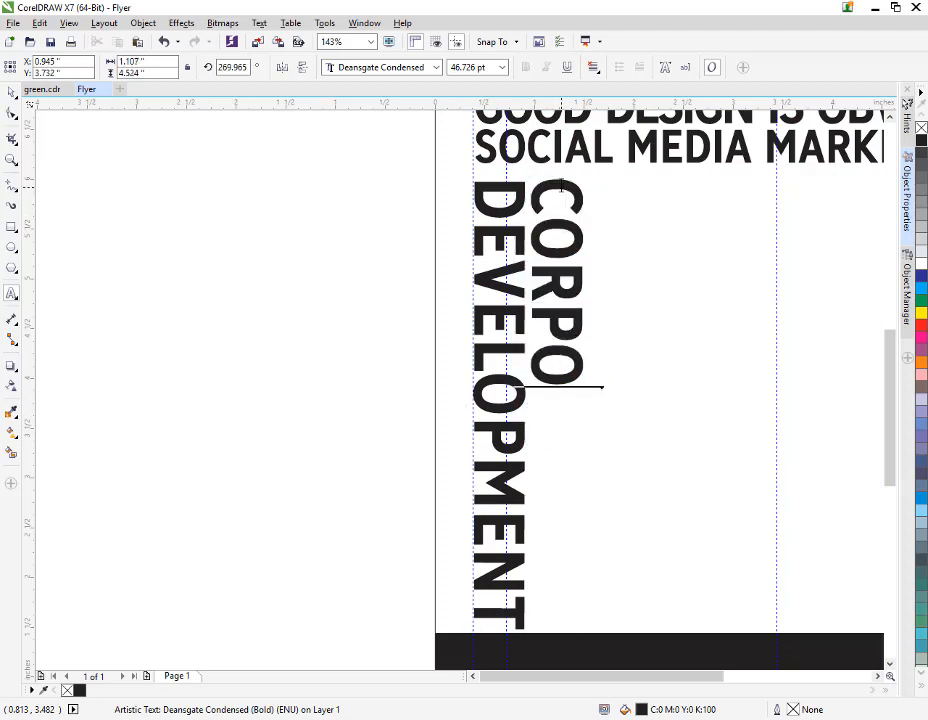
type("RATE")
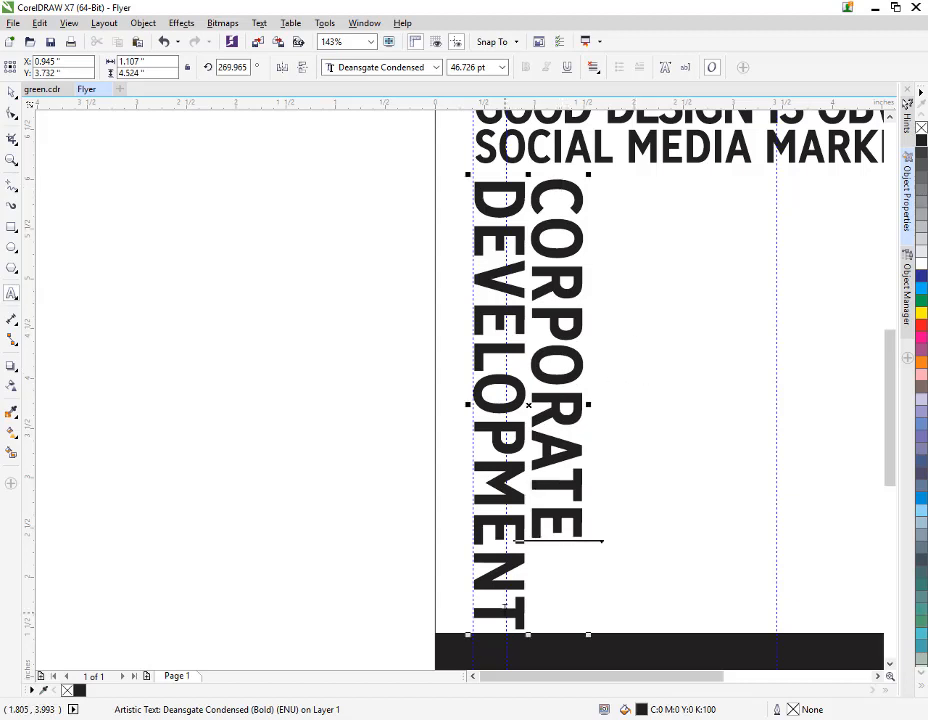
left_click_drag(505, 615, 491, 183)
key("Delete")
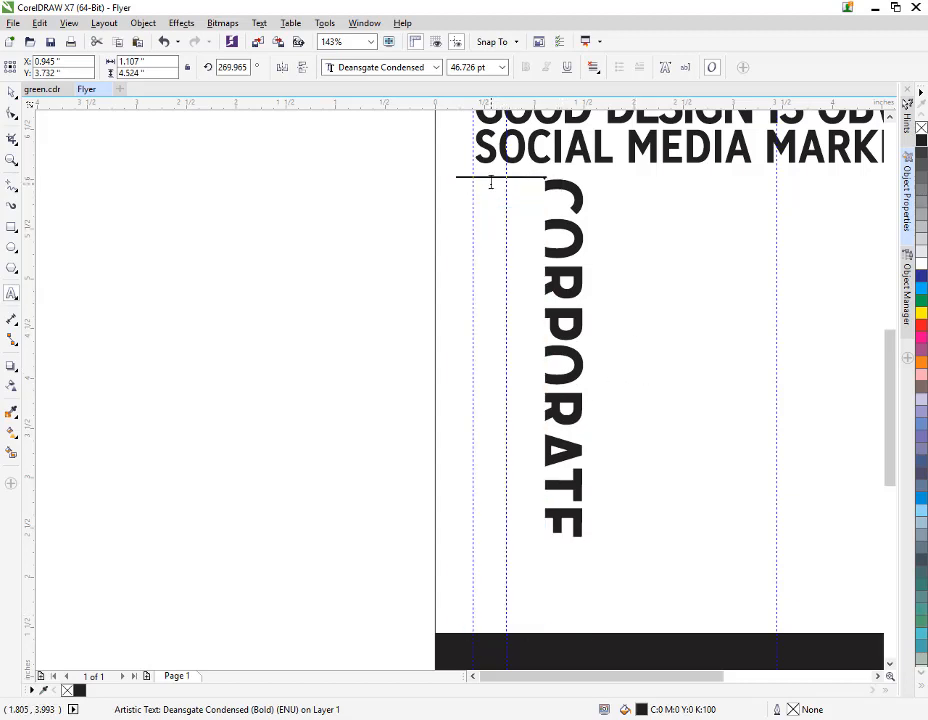
left_click(12, 93)
- Duplicate the vertical "CORPORATE" onto the left outer guideline and change the copy's text to "BRANDING"
left_click(547, 331)
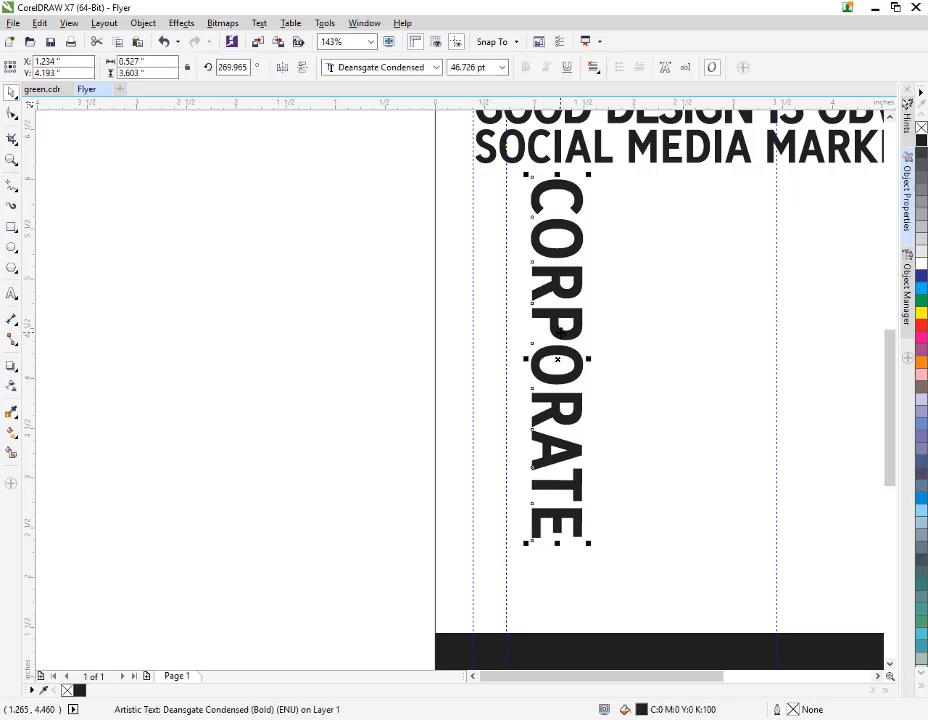
key("ctrl+d")
left_click_drag(583, 333, 504, 362)
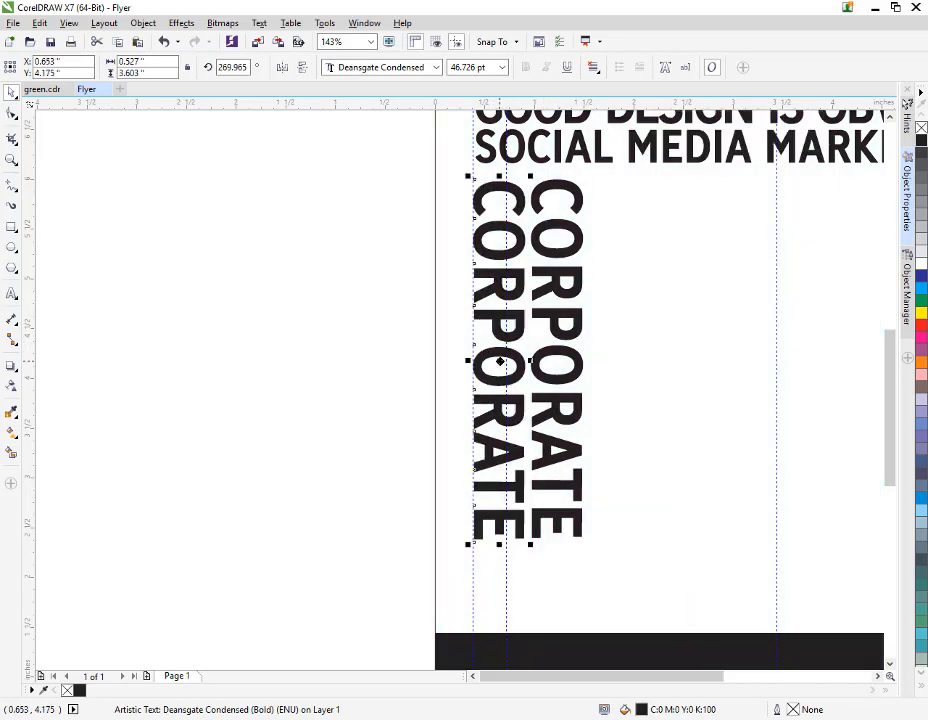
double_click(495, 442)
left_click_drag(500, 540, 484, 200)
type("BRAN")
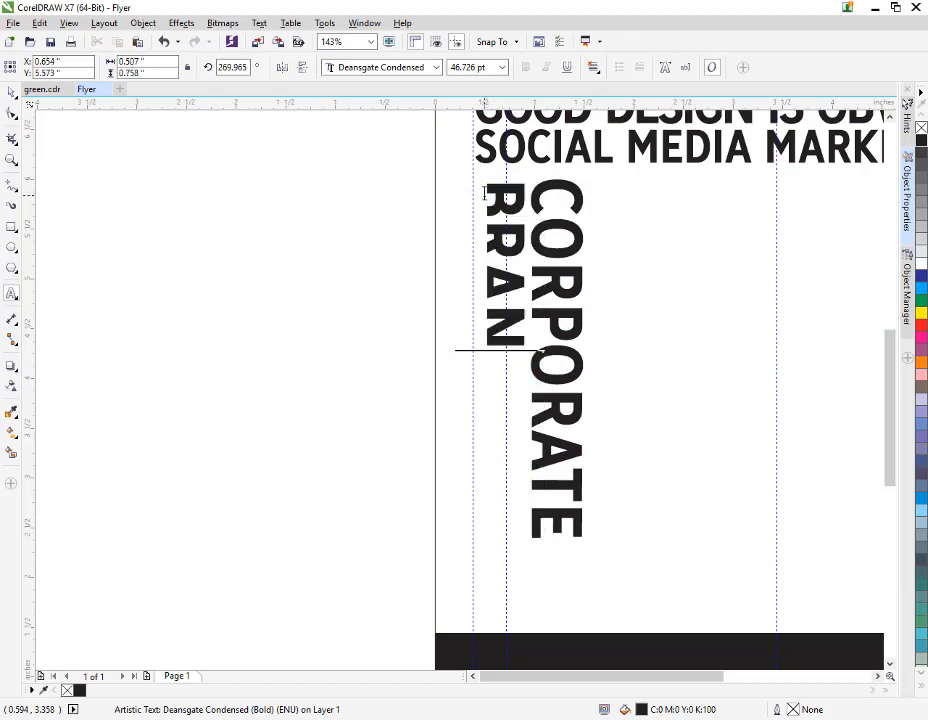
type("DING")
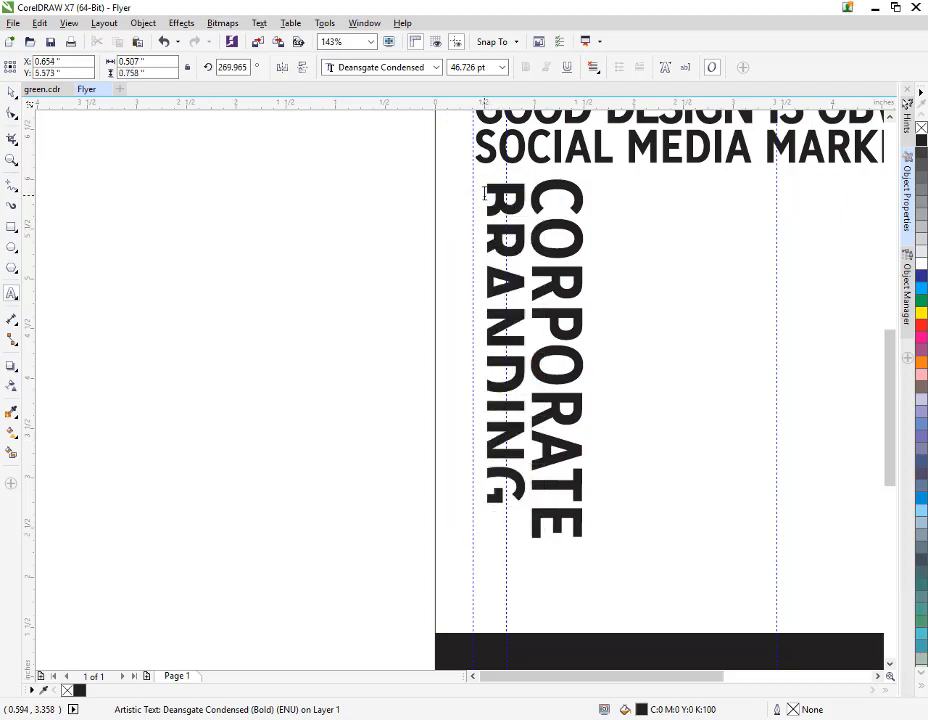
key("Escape")
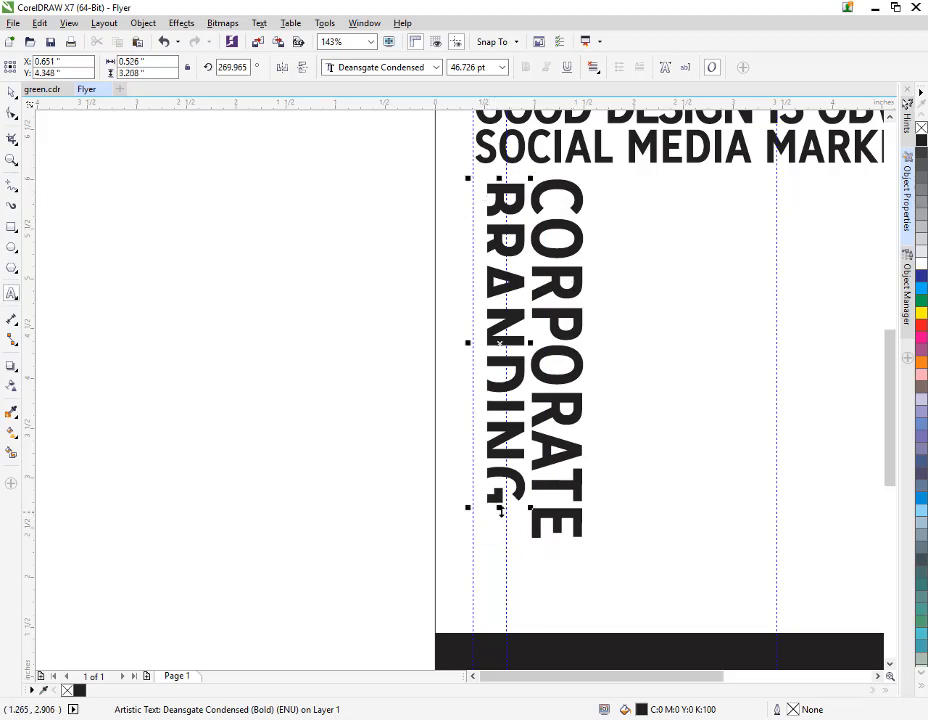
- Stretch "BRANDING" to about 3.55 inches long, ending level with "CORPORATE" at a horizontal guideline placed there
left_click_drag(500, 511, 500, 549)
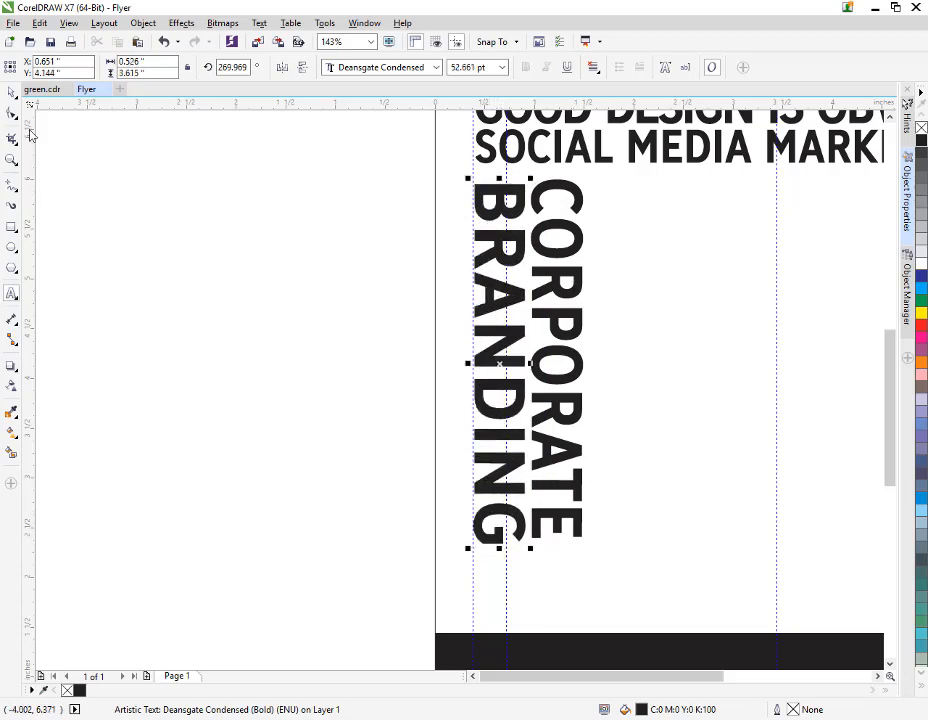
left_click(176, 300)
key("z")
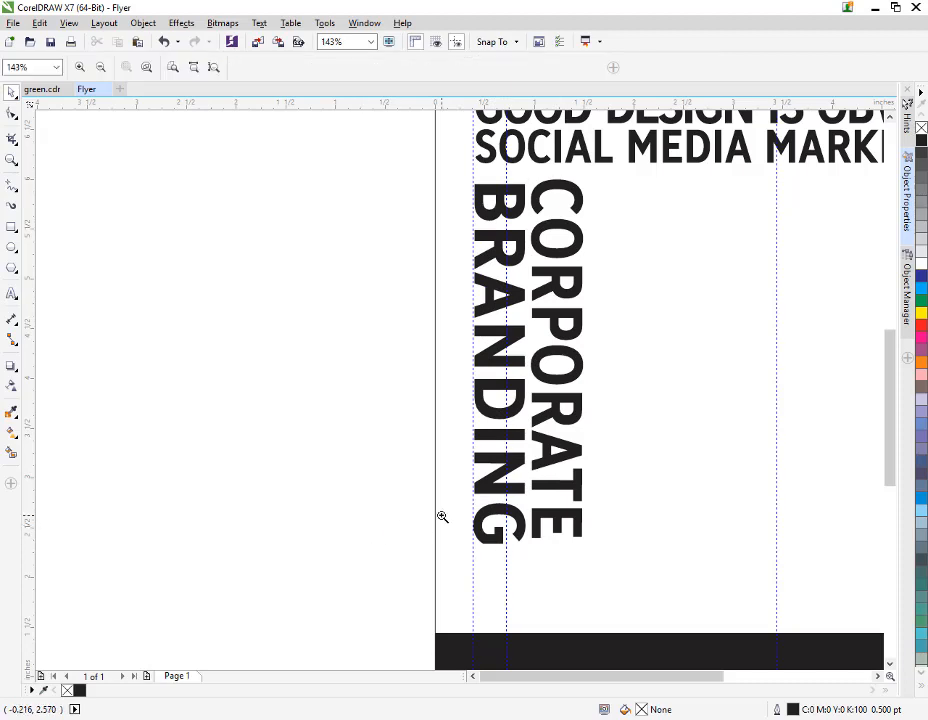
right_click(441, 516)
left_click(11, 92)
left_click_drag(383, 204, 477, 468)
left_click(477, 455)
left_click(393, 414)
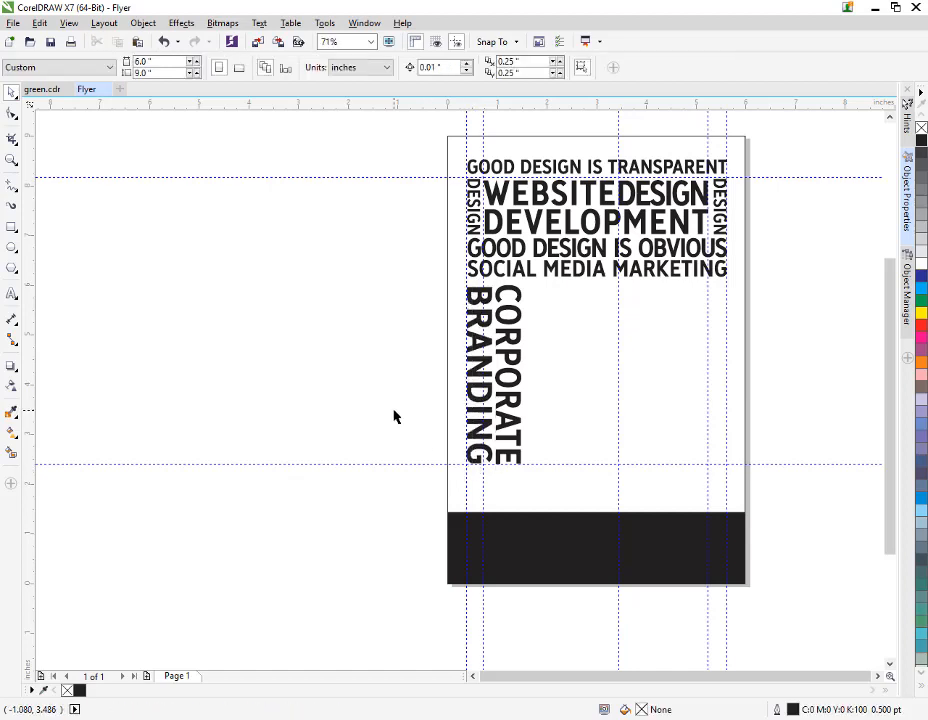
- Copy "BRANDING" to the right of "CORPORATE" and replace the copy's text with "POSTER&"
left_click(466, 396)
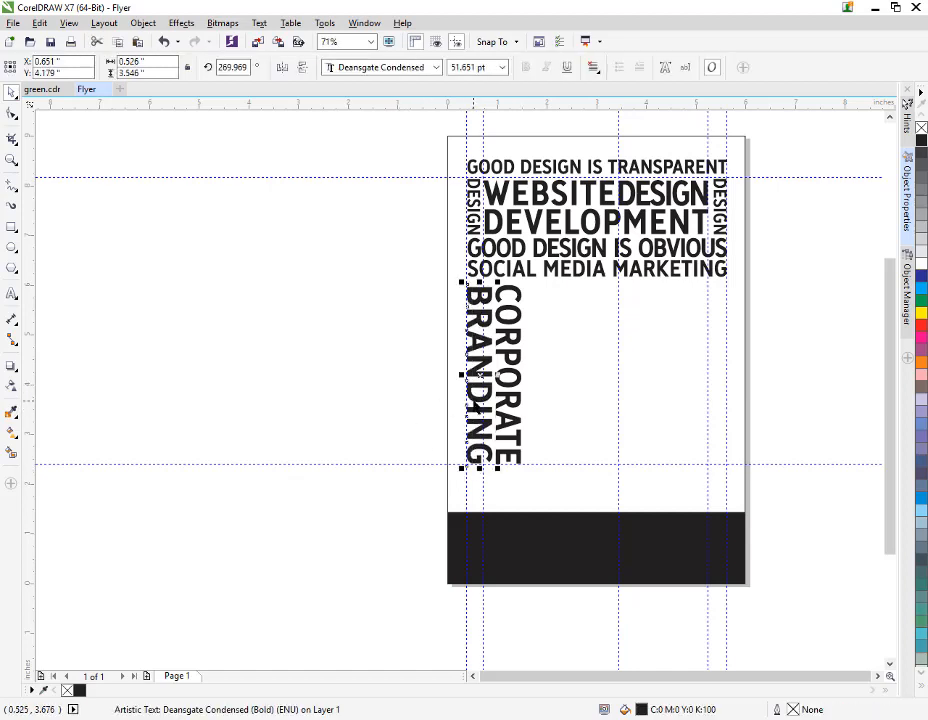
left_click_drag(466, 396, 542, 378)
right_click(542, 378)
double_click(542, 377)
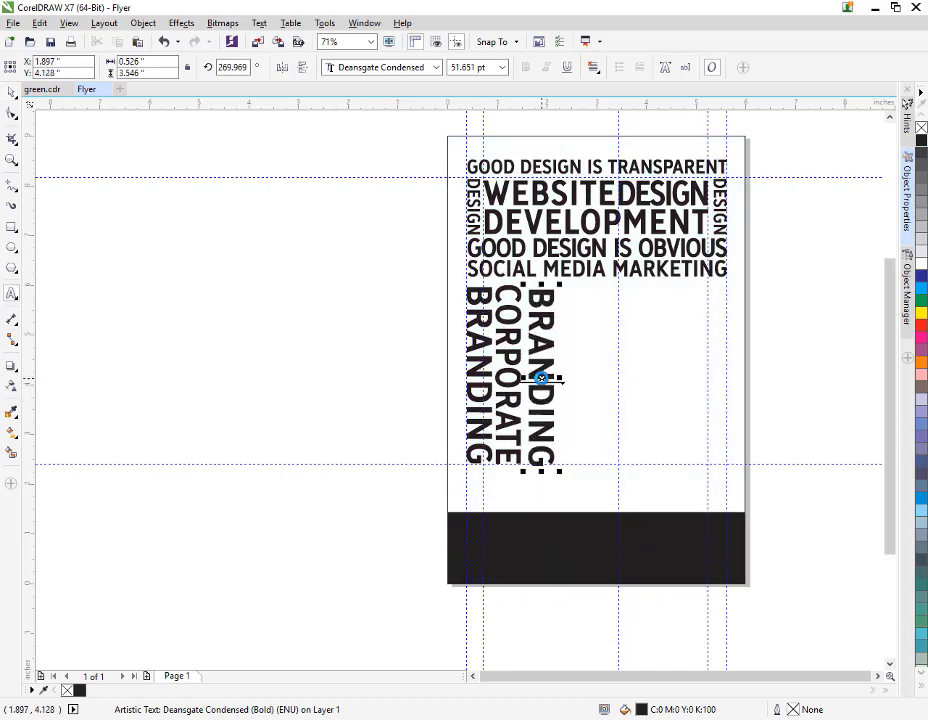
key("ctrl+a")
type("POSTER")
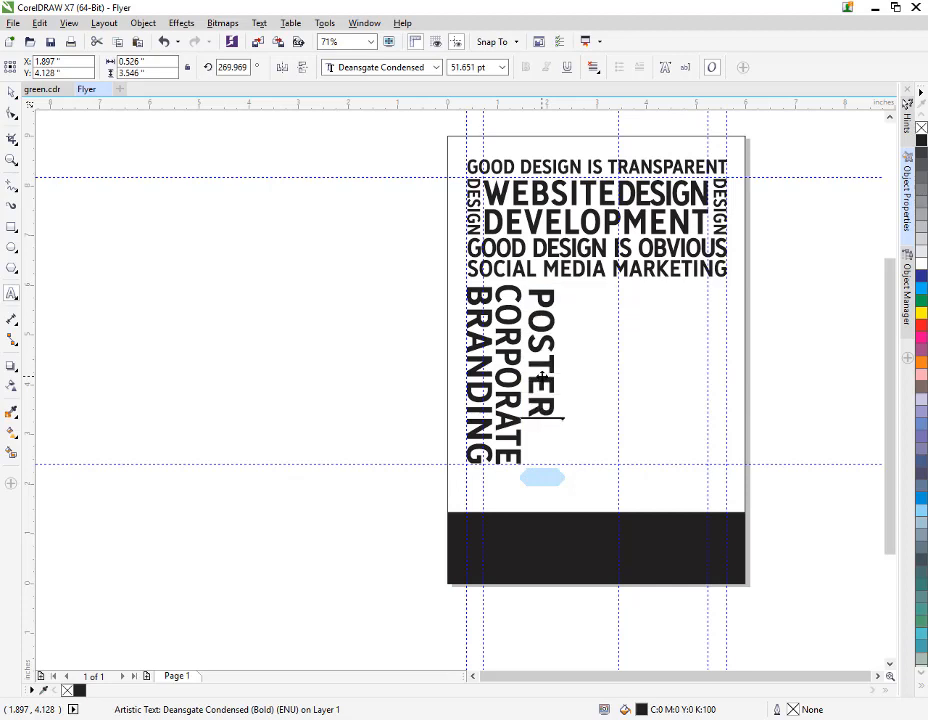
type("&")
left_click(11, 91)
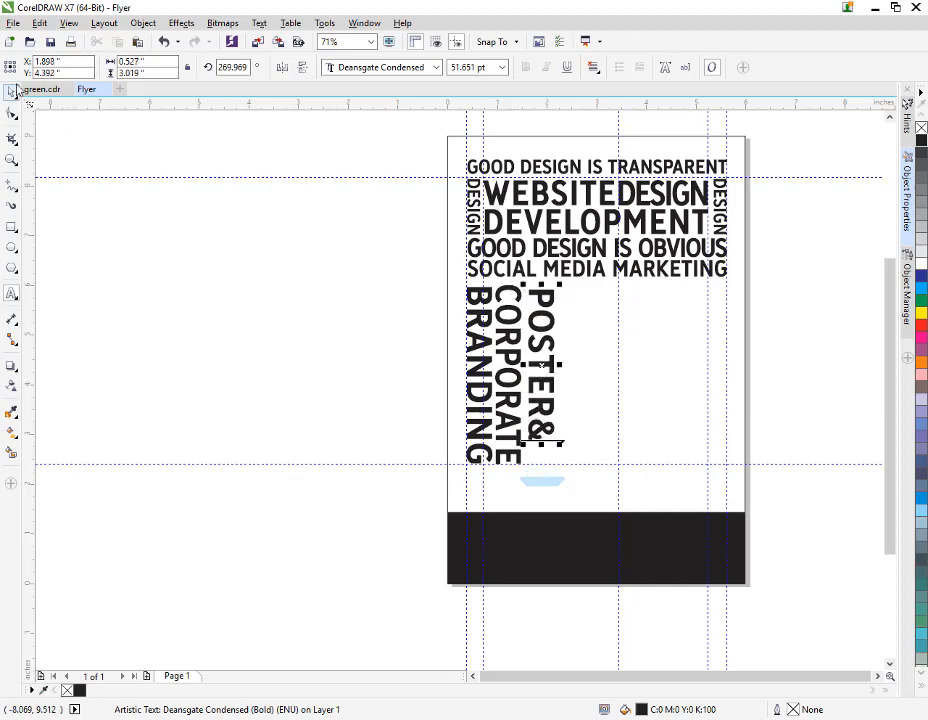
- Move the upper horizontal guideline to just below "SOCIAL MEDIA MARKETING" and fit the tops of "CORPORATE" and "POSTER&" to it
left_click_drag(408, 178, 427, 285)
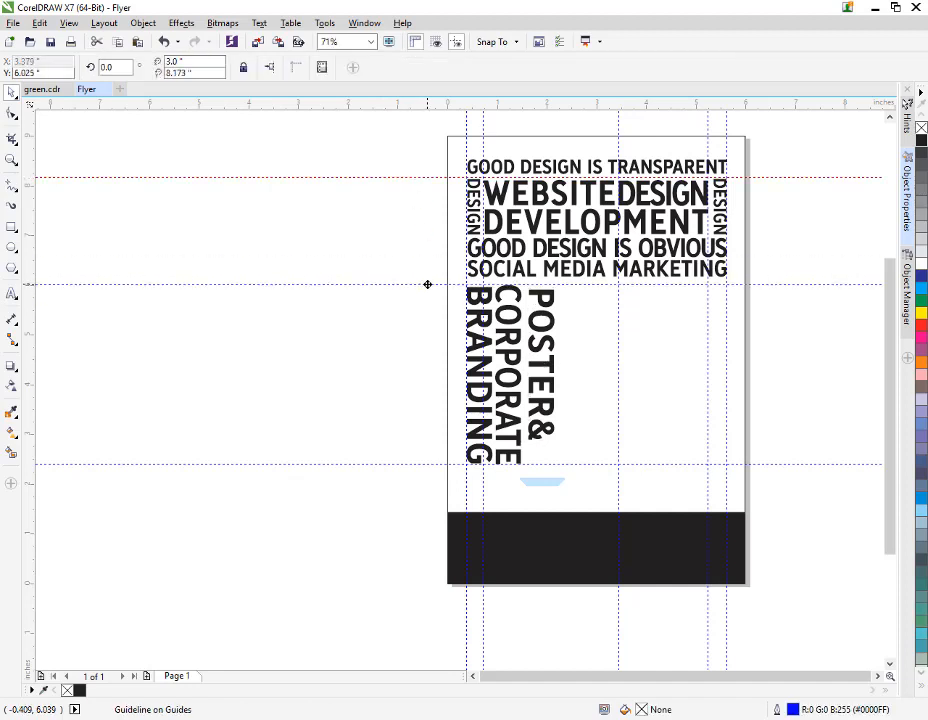
left_click(519, 296)
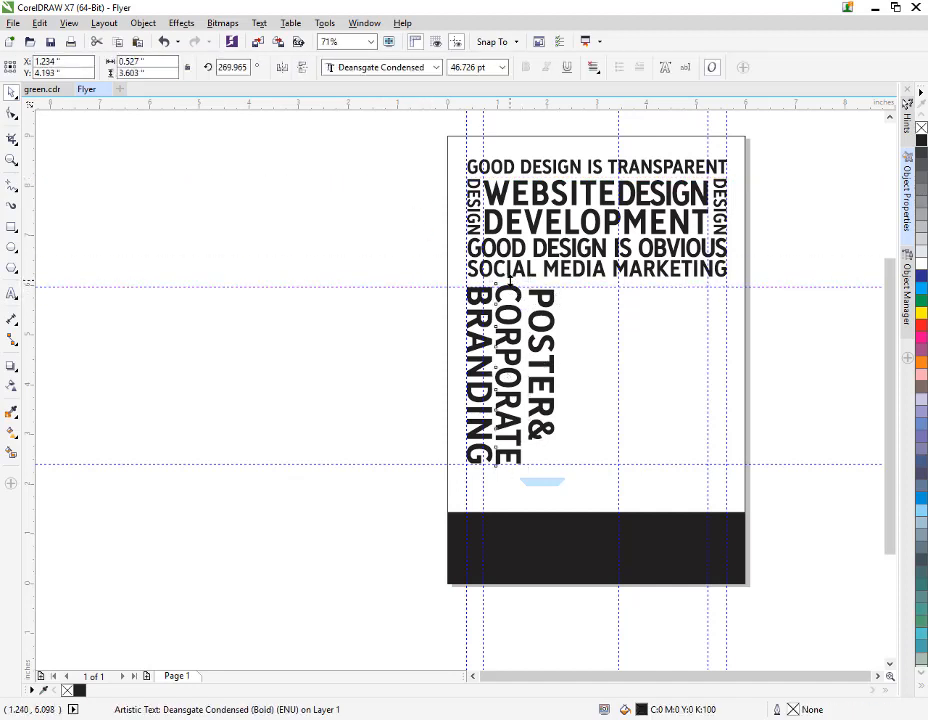
left_click_drag(509, 280, 540, 283)
left_click(542, 297)
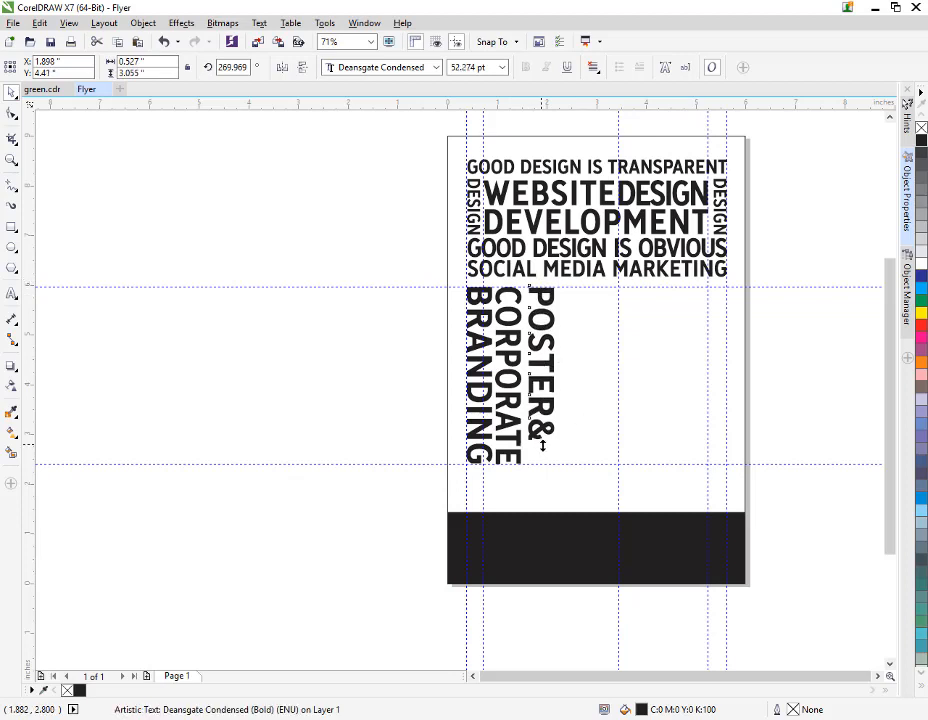
- Stretch "POSTER&" to fill the height between the two horizontal guidelines and shift it closer to "CORPORATE"
mouse_move(541, 446)
left_mouse_down()
mouse_move(545, 468)
mouse_move(538, 434)
left_mouse_up()
left_click(12, 113)
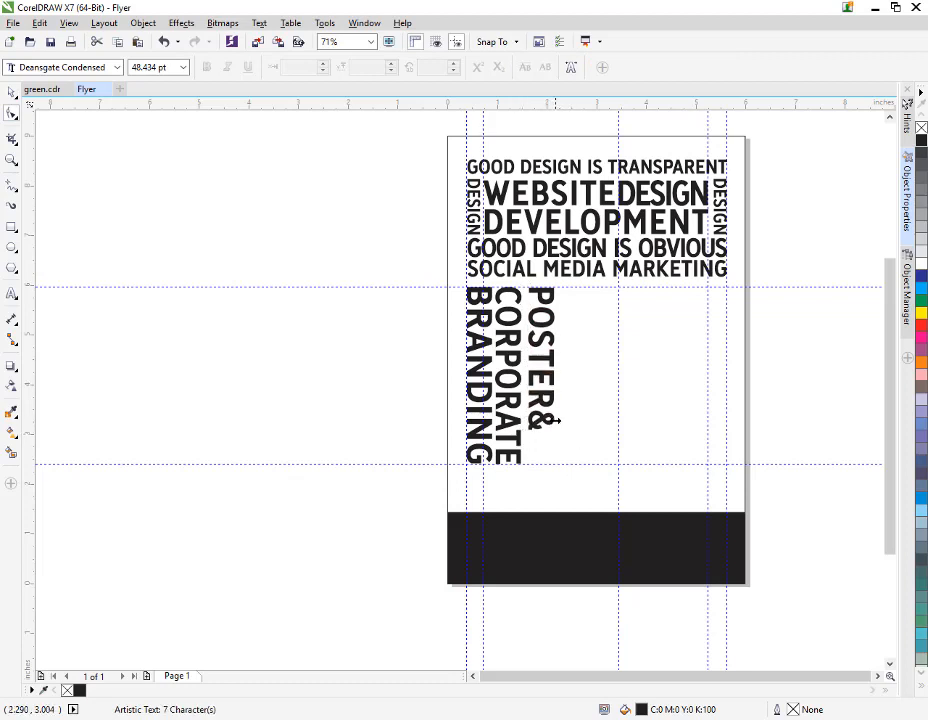
left_click_drag(552, 381, 556, 384)
left_click_drag(560, 433, 546, 472)
key("space")
left_click(360, 373)
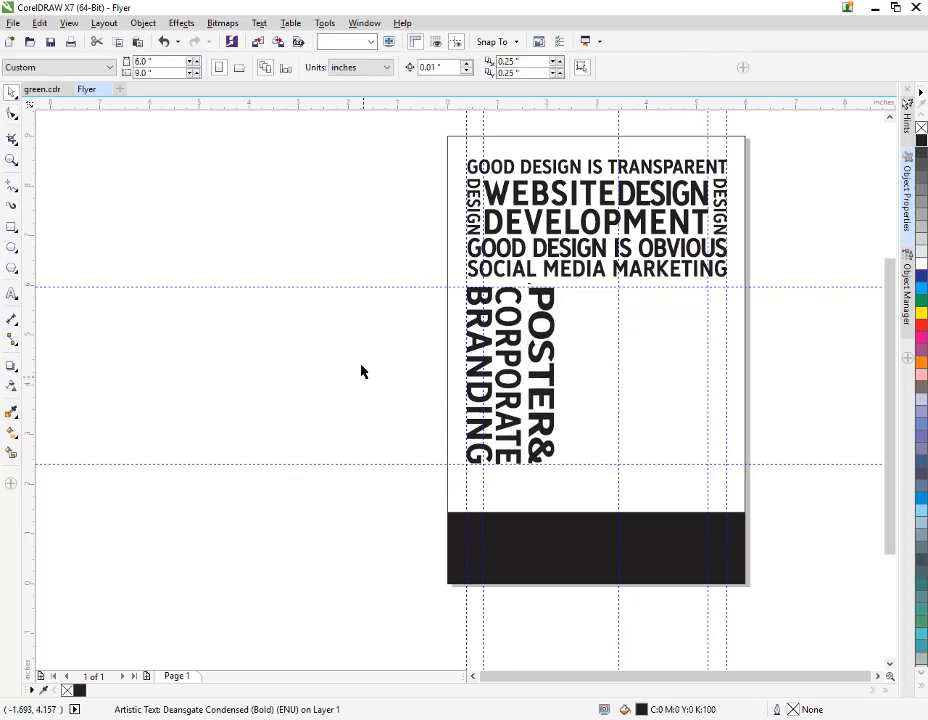
left_click(683, 396)
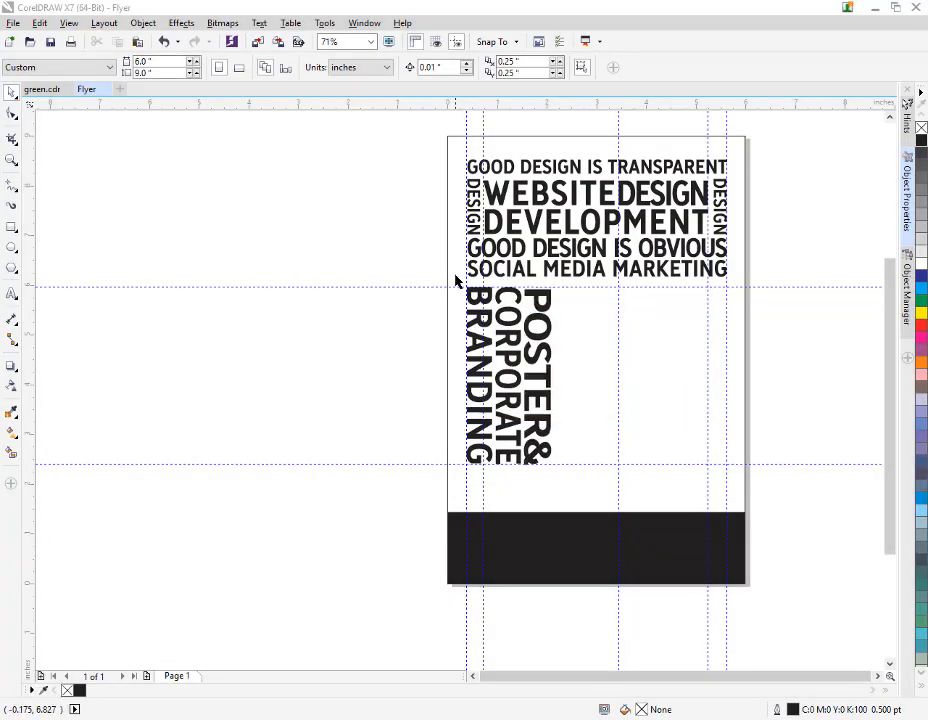
- Duplicate "CORPORATE" to the right of "POSTER&" and change the copy's text to "BROCHURE"
left_click(514, 391)
key("ctrl+d")
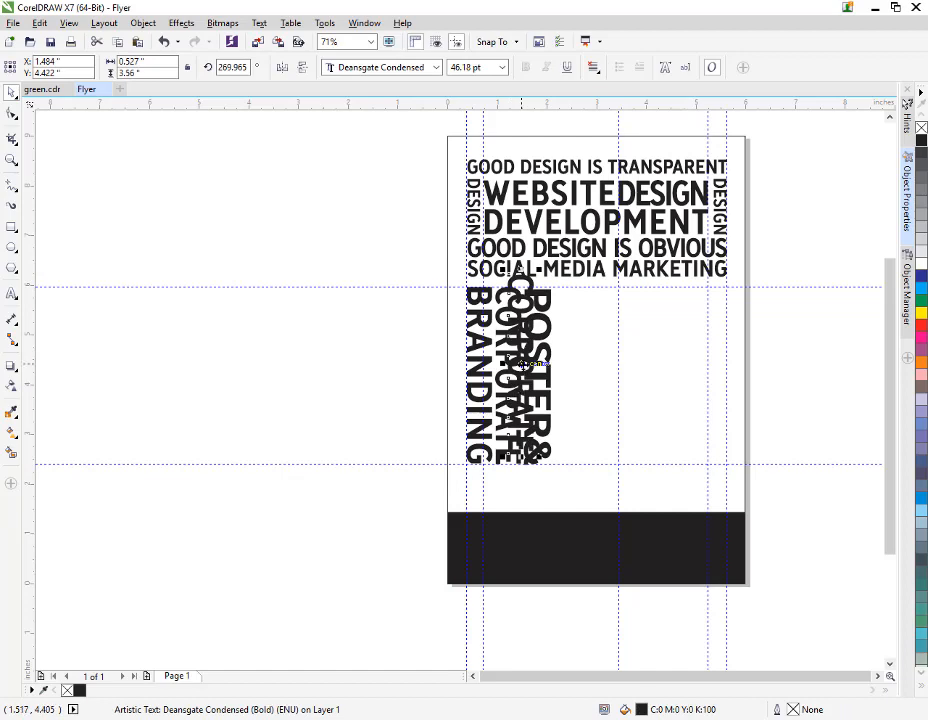
left_click_drag(521, 364, 572, 378)
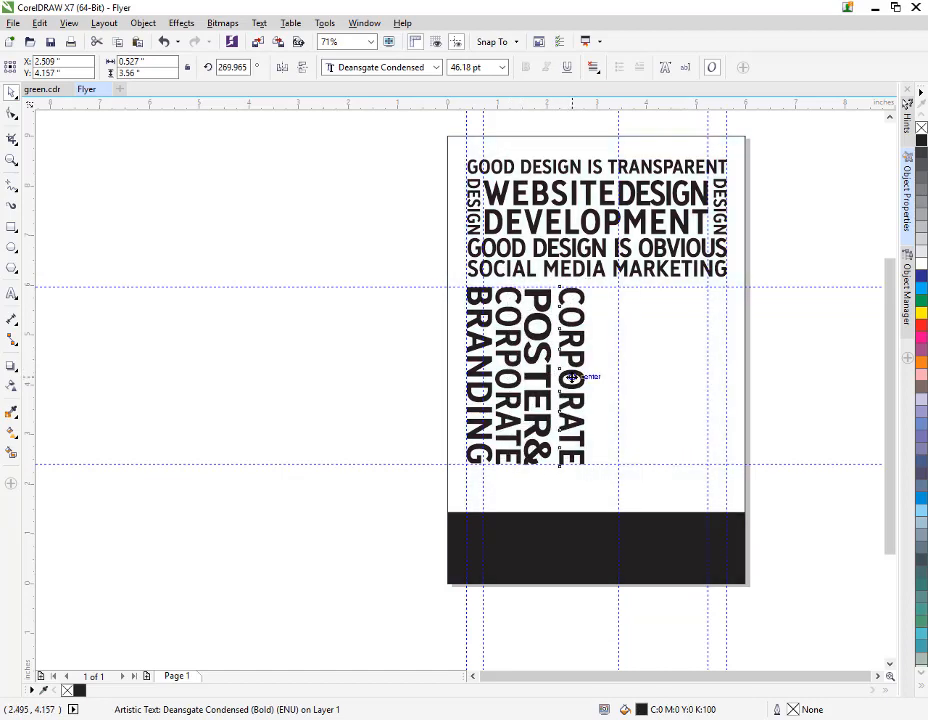
double_click(571, 378)
key("ctrl+a")
type("BR")
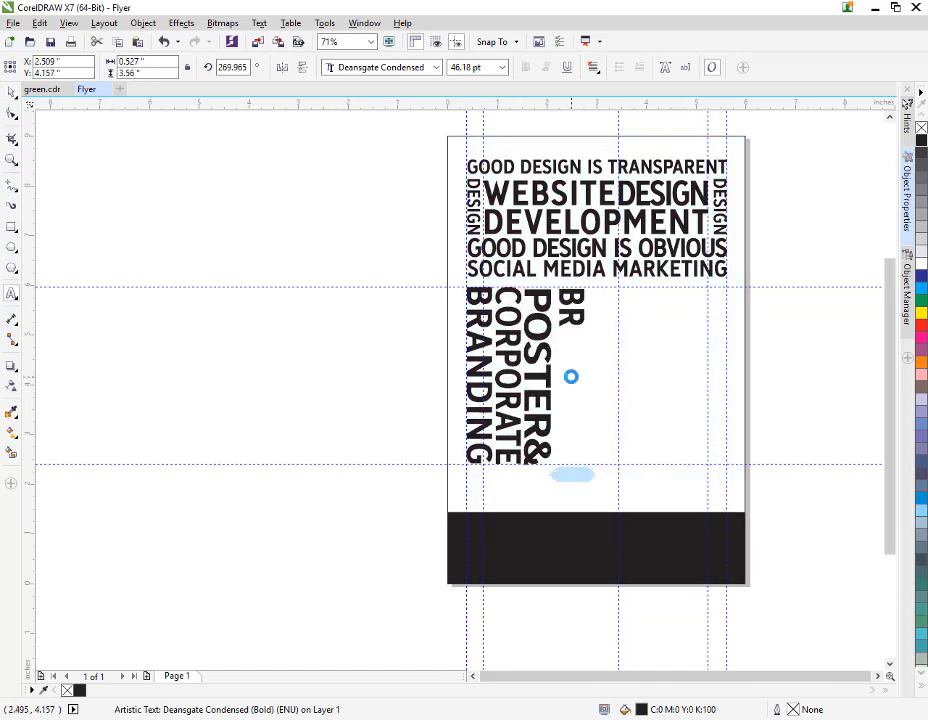
type("OCHURE")
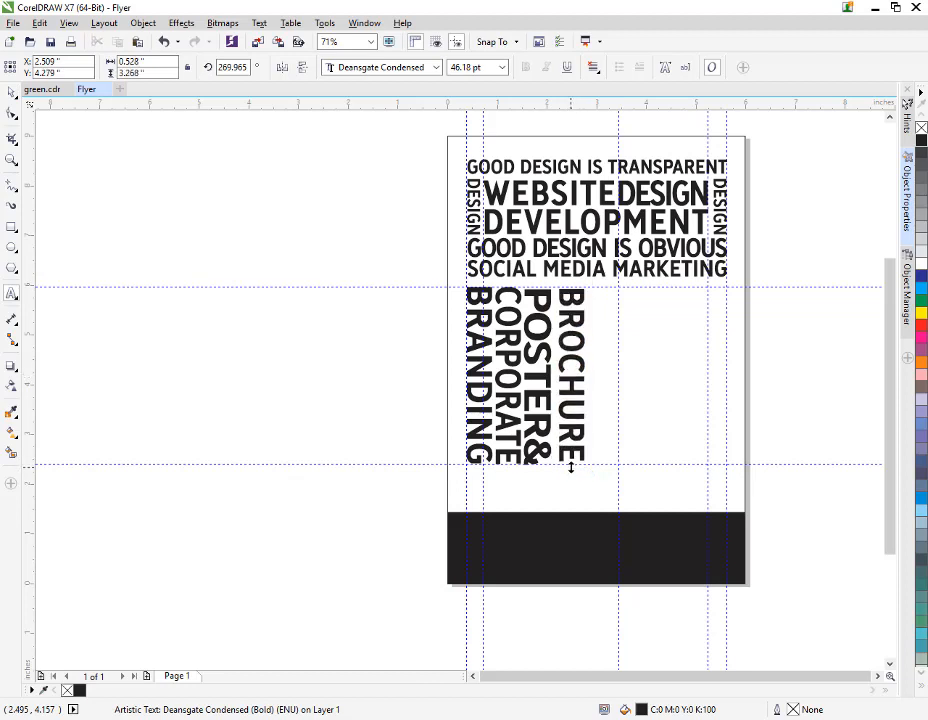
- Fit "BROCHURE" between the horizontal guidelines beside "POSTER&" and move the middle vertical guideline to its right edge, at about 2.7 inches
left_click_drag(571, 380, 581, 370)
left_click(11, 92)
left_click(163, 240)
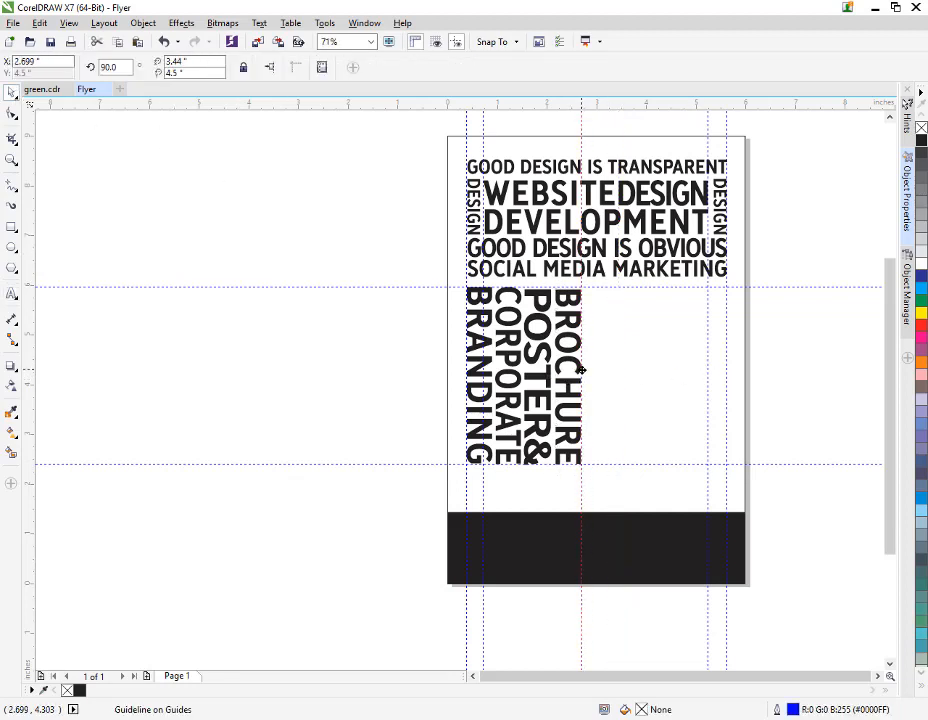
- Copy the horizontal "WEBSITE DEVELOPMENT" text to the empty area left of the page and replace its text with "FLYER"
left_click_drag(596, 232, 320, 533)
double_click(320, 533)
key("ctrl+a")
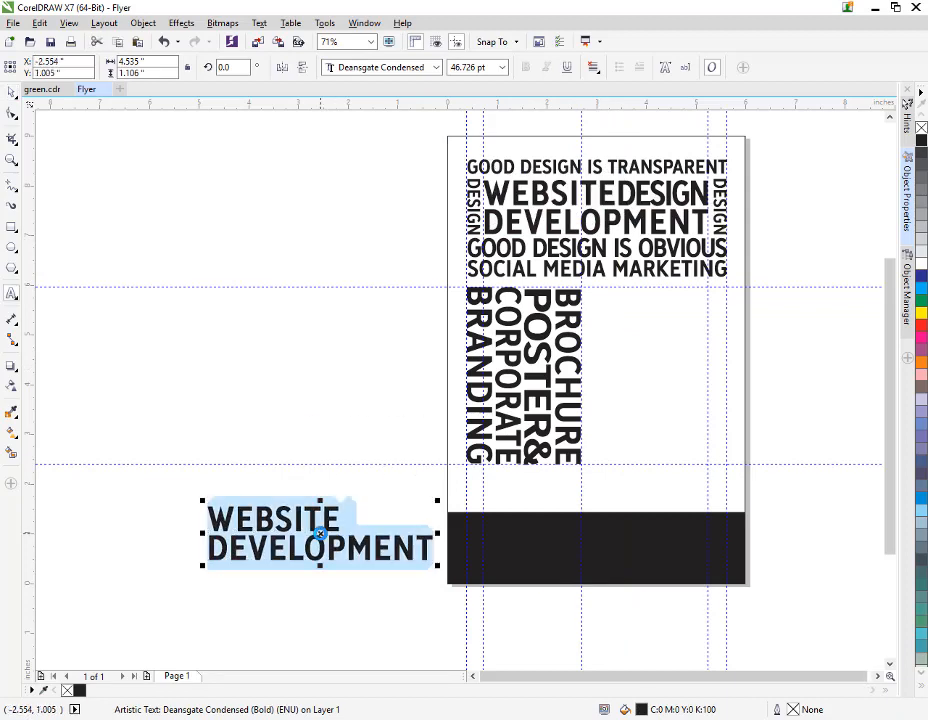
type("FLYER")
- Place "FLYER" directly below the four vertical words and size it to span their combined width
key("ctrl+space")
left_click_drag(250, 518, 586, 508)
left_click(270, 400)
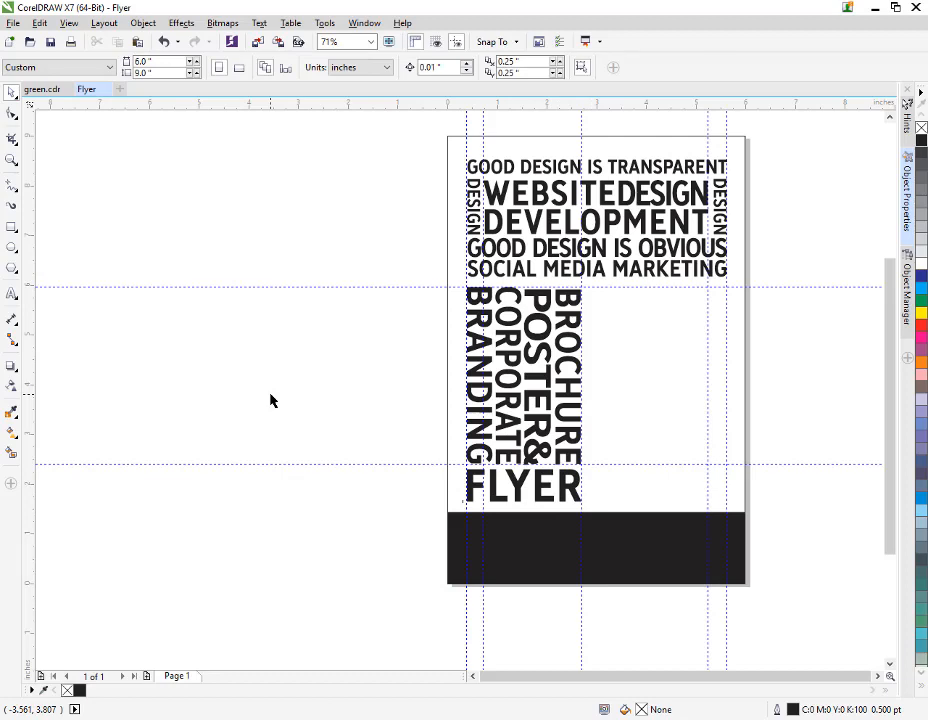
- Duplicate the vertical "BROCHURE" at the page's right margin guideline and change the copy's text to "APPDEVELOOMENT"
left_click_drag(565, 390, 714, 378)
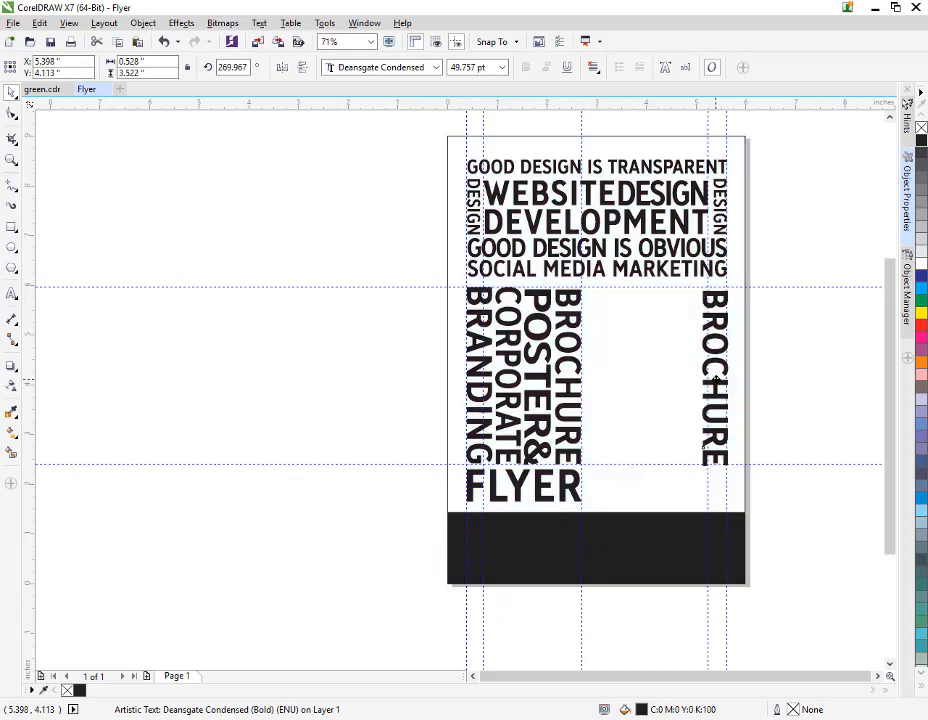
type("AA")
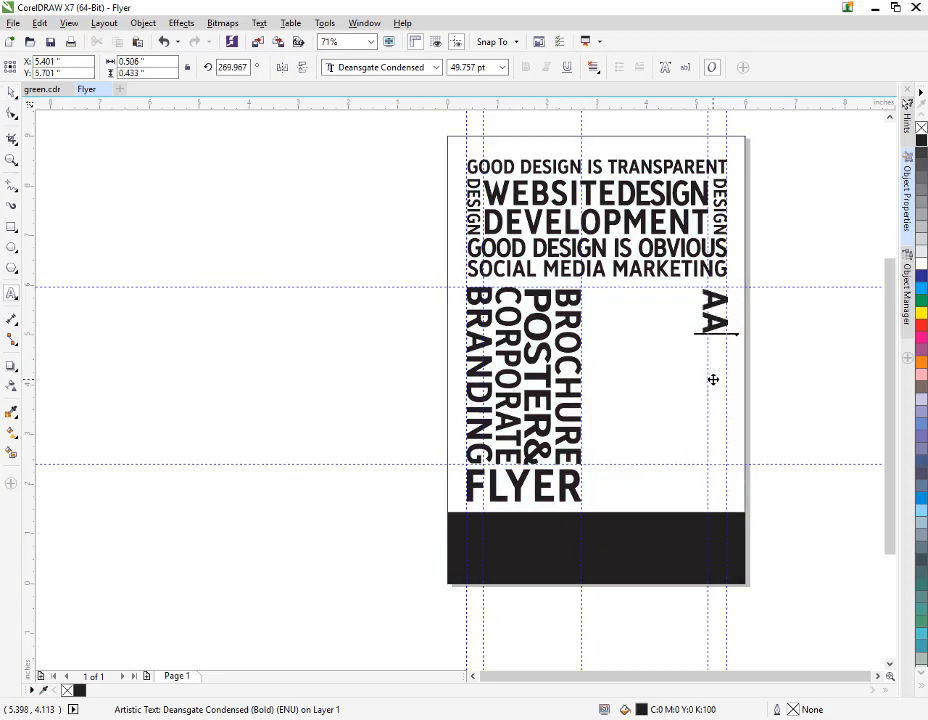
type("PDEV")
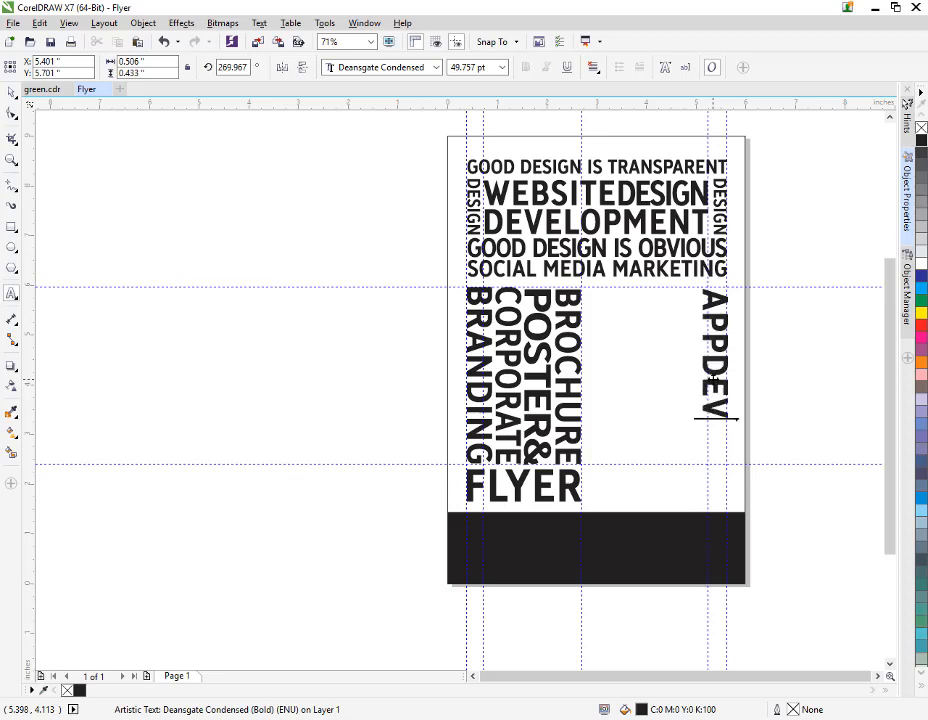
type("ELO")
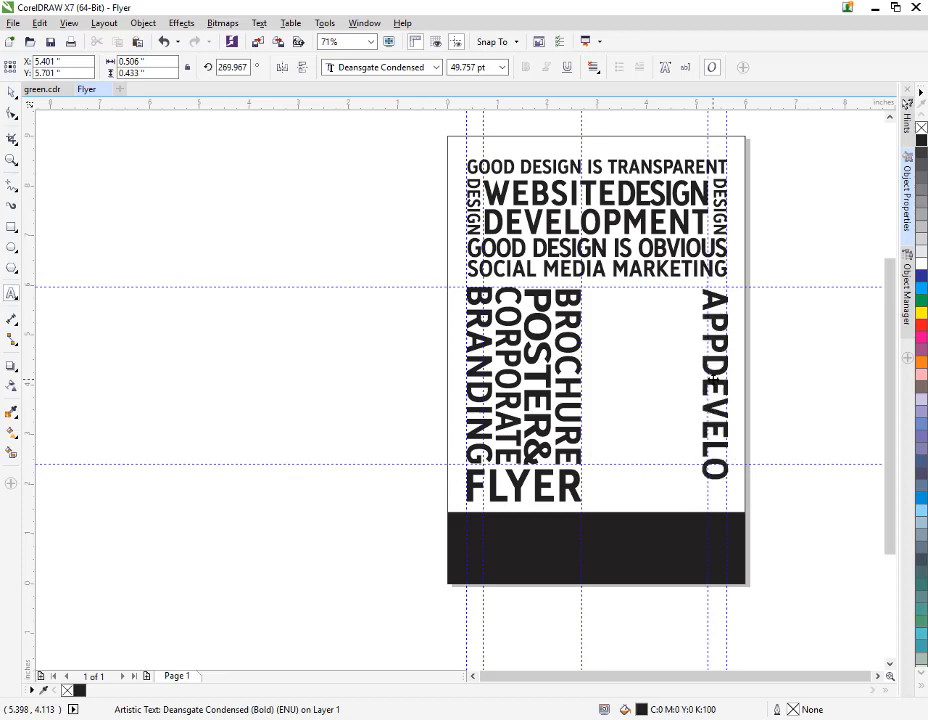
type("PMENT")
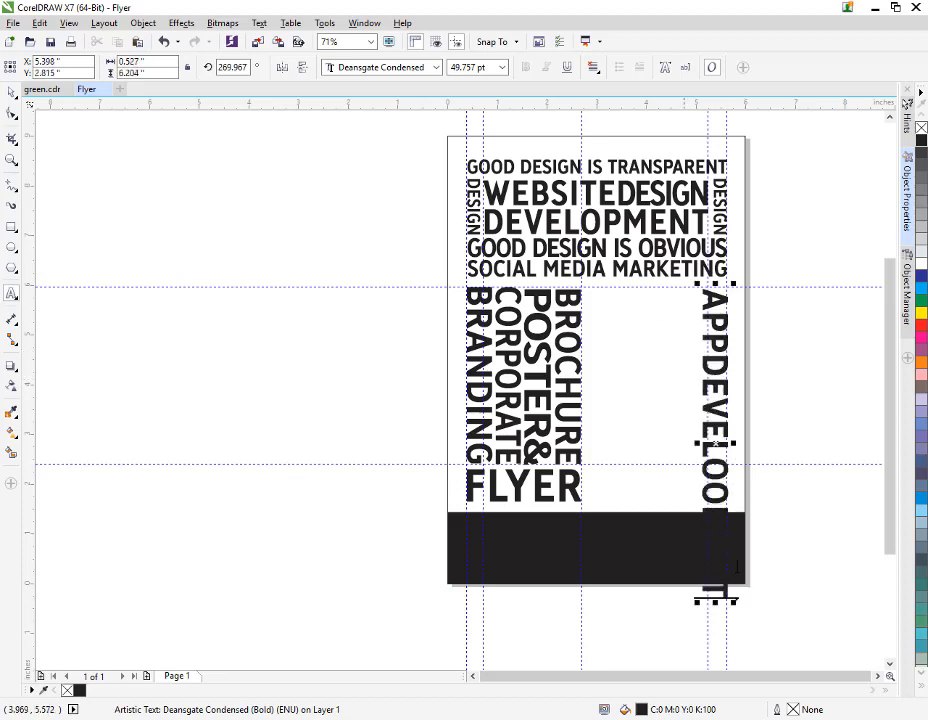
- Move the lower horizontal guideline under "FLYER", at about 1.6 inches, and fit "APPDEVELOOMENT" between the horizontal guidelines and the two right-hand vertical guidelines
left_click_drag(712, 598, 716, 512)
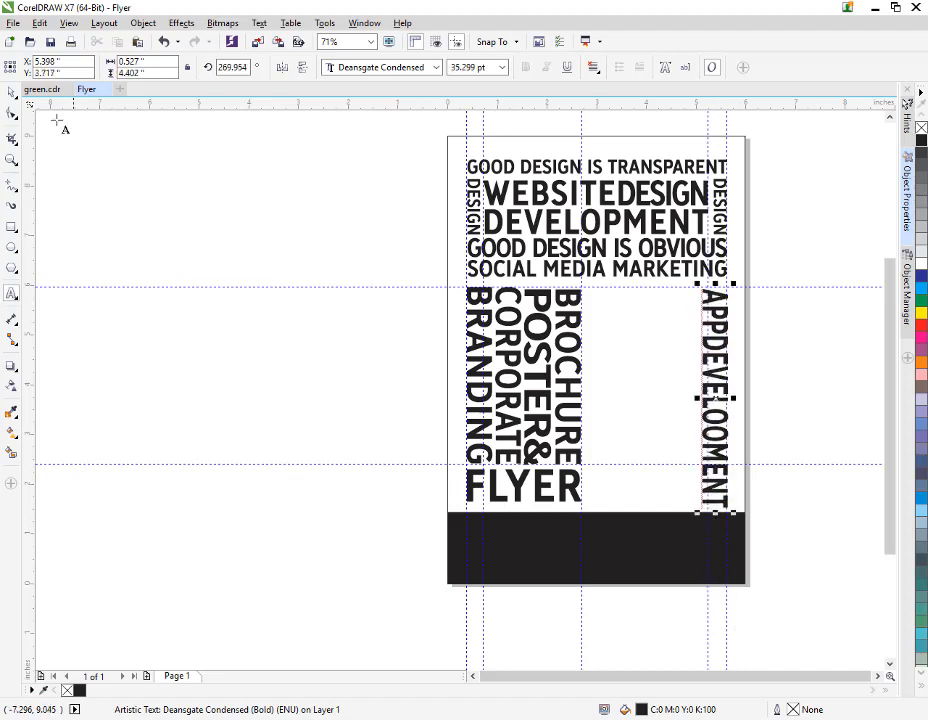
left_click(11, 91)
left_click(114, 160)
left_click_drag(406, 464, 410, 504)
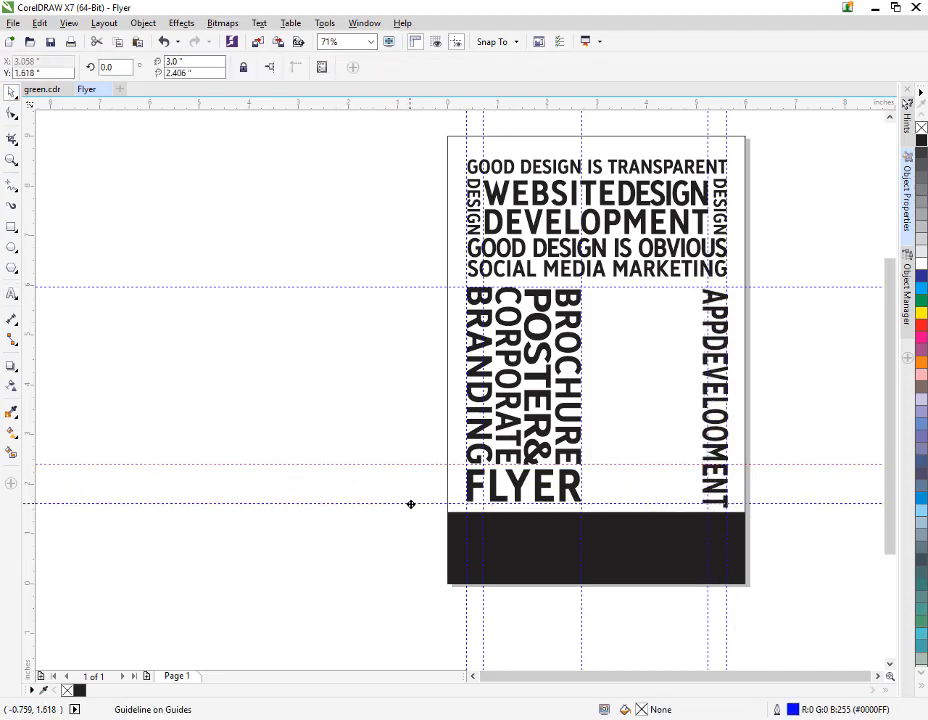
left_click(714, 495)
left_click_drag(714, 514, 713, 507)
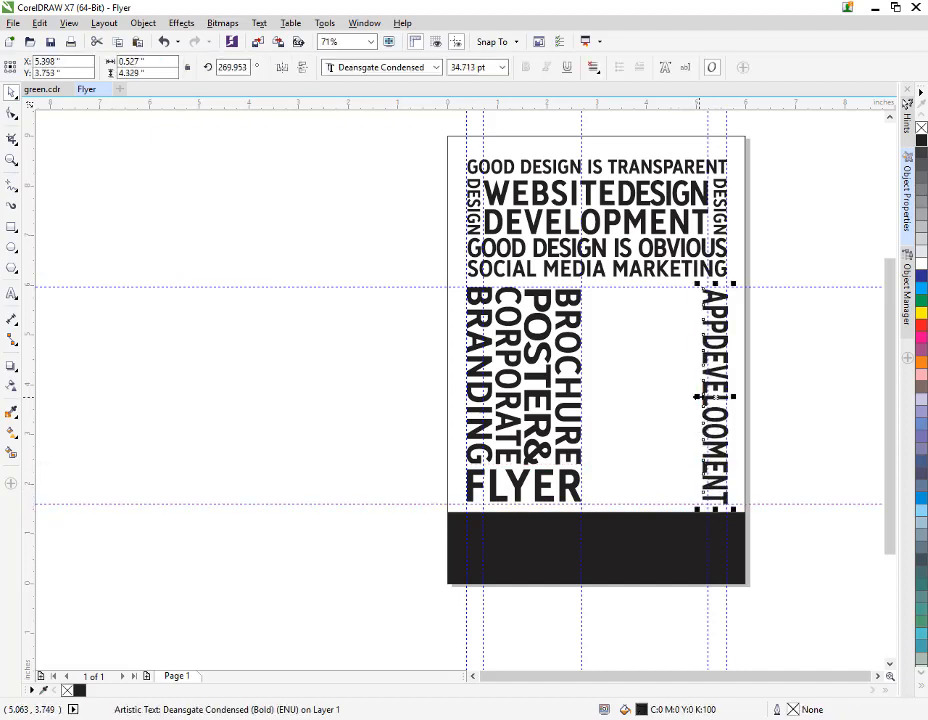
left_click_drag(697, 397, 701, 398)
left_click(764, 400)
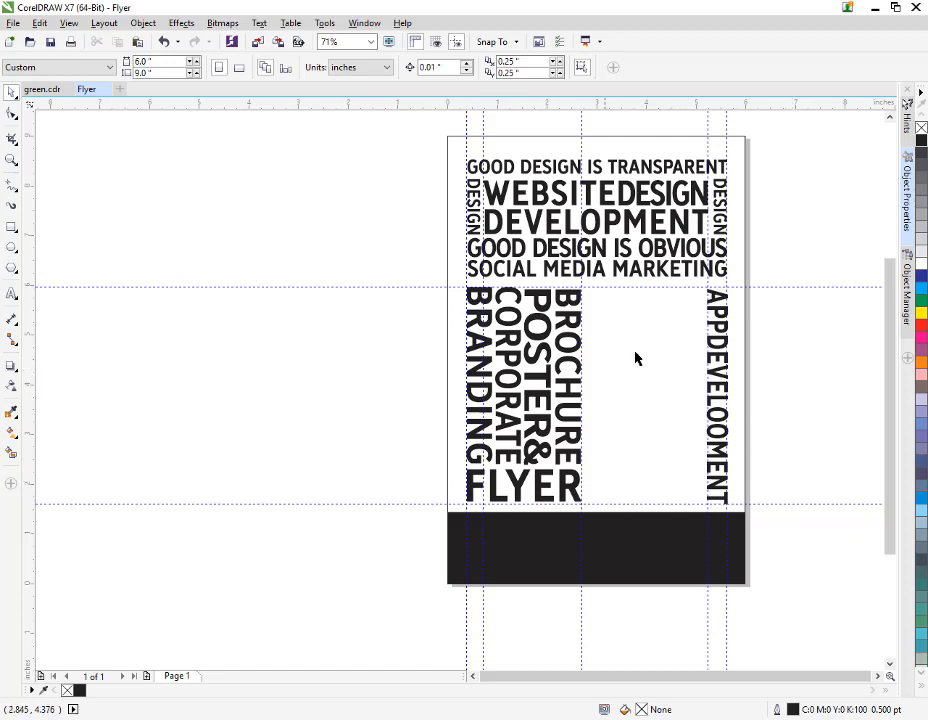
left_click(711, 421)
left_click(811, 406)
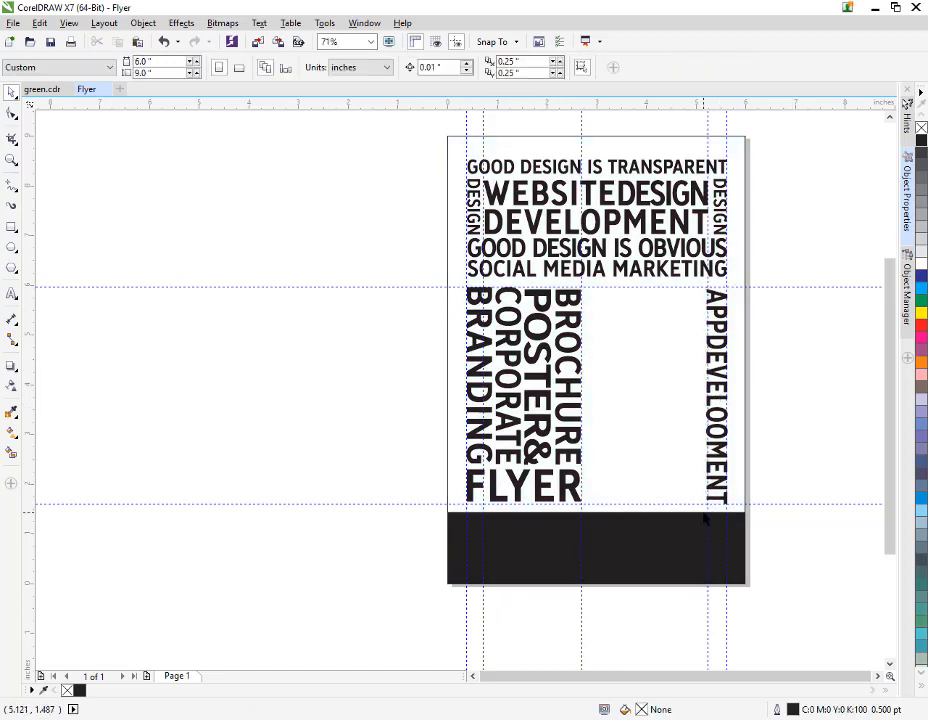
- Move the vertical guideline beside "APPDEVELOOMENT" to about 5.08 inches and the middle vertical guideline to about 2.87 inches
left_click_drag(708, 510, 700, 509)
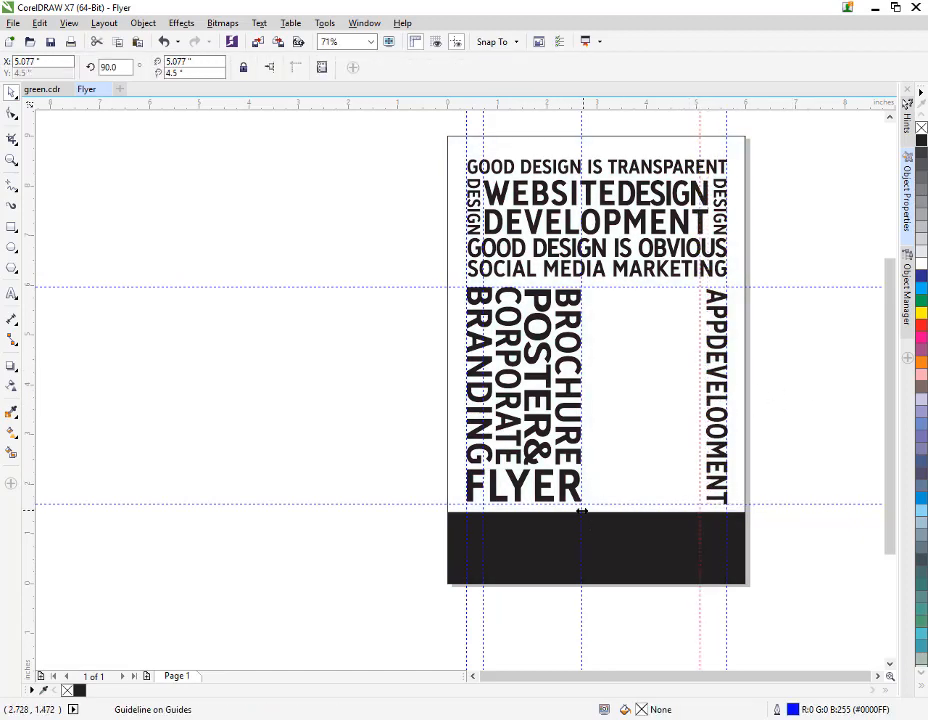
left_click_drag(581, 511, 590, 508)
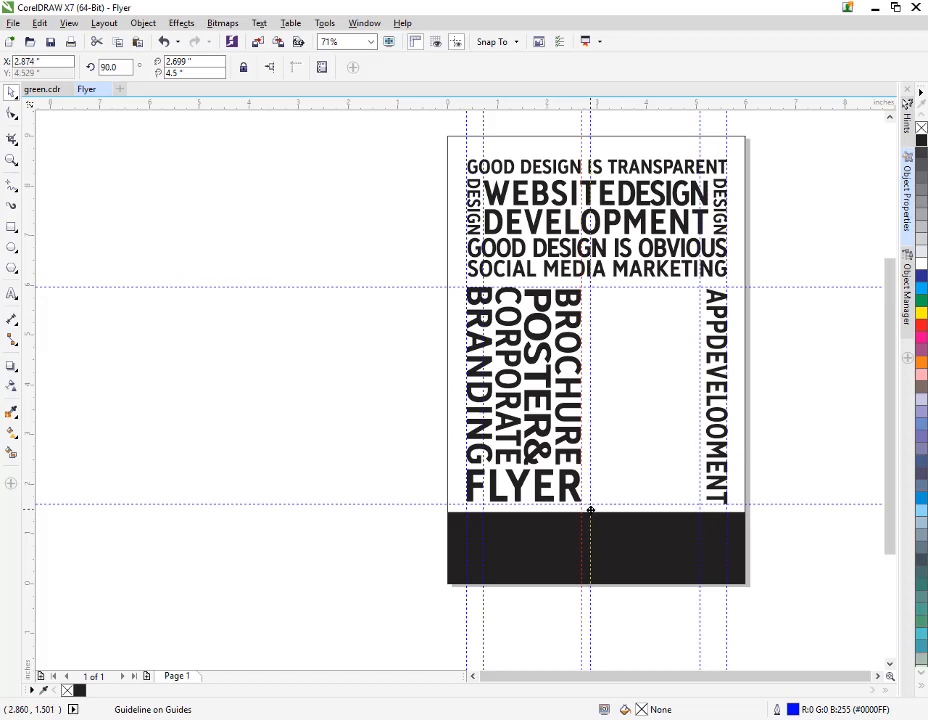
left_click(369, 379)
- Move the seven text objects of the upper block down about 0.13 inch, closer to the vertical words
left_click_drag(411, 145, 763, 287)
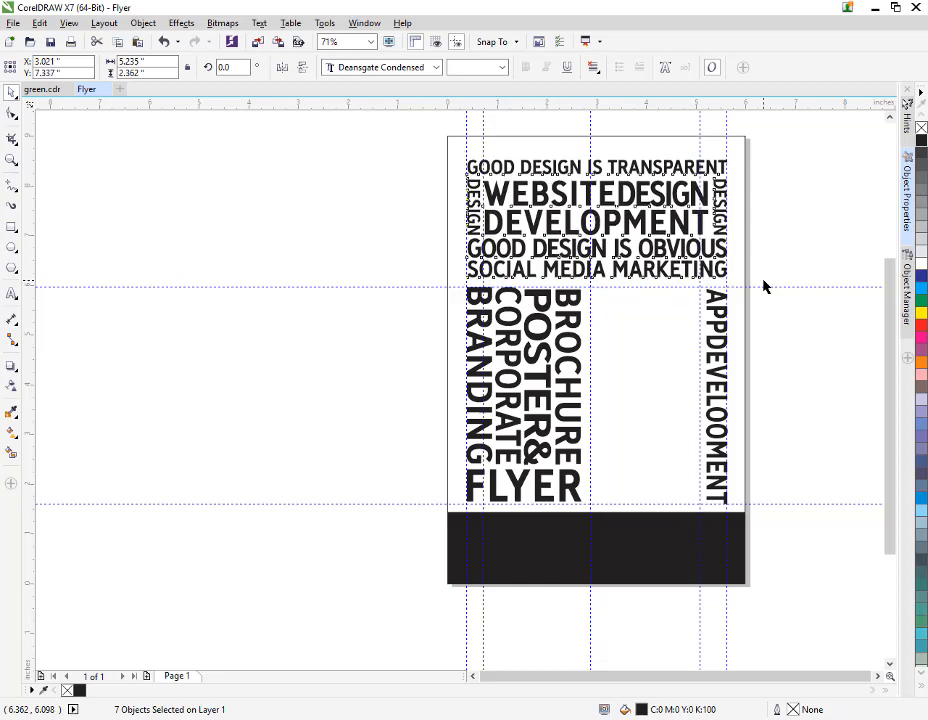
key("Down")
key("ctrl+Up")
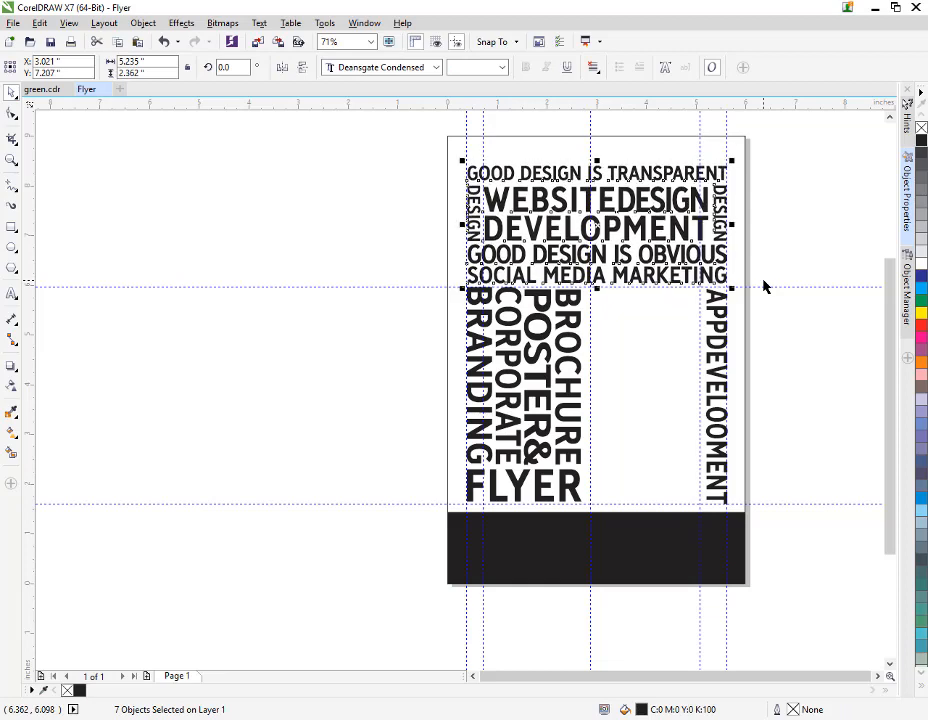
left_click(638, 428)
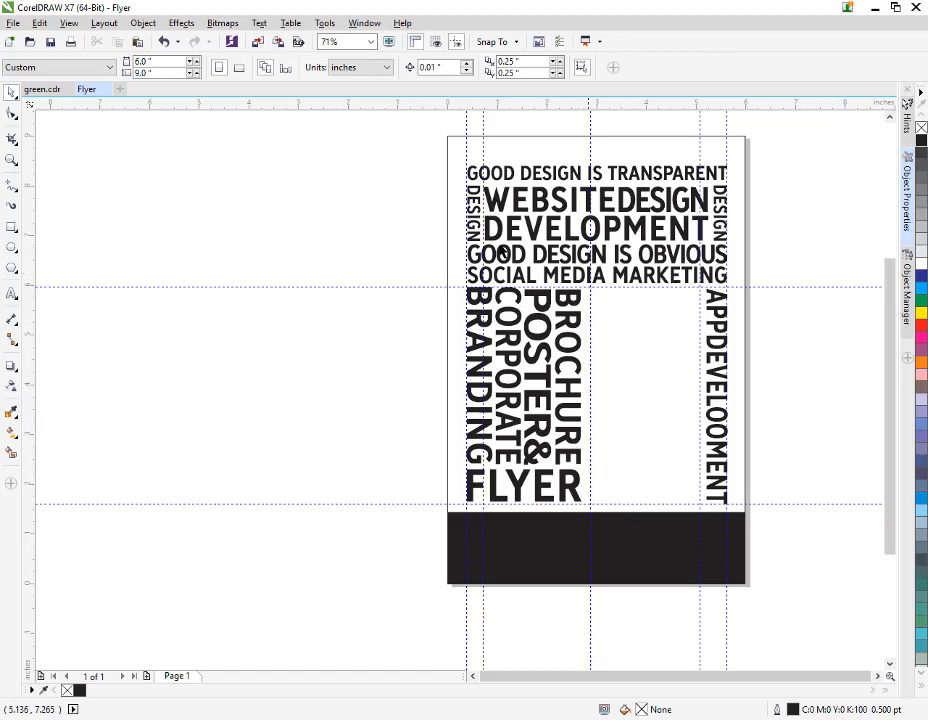
- Add the text "MAGAZINES" in the empty area left of the page and set its font to Deansgate Condensed Bold
left_click(12, 294)
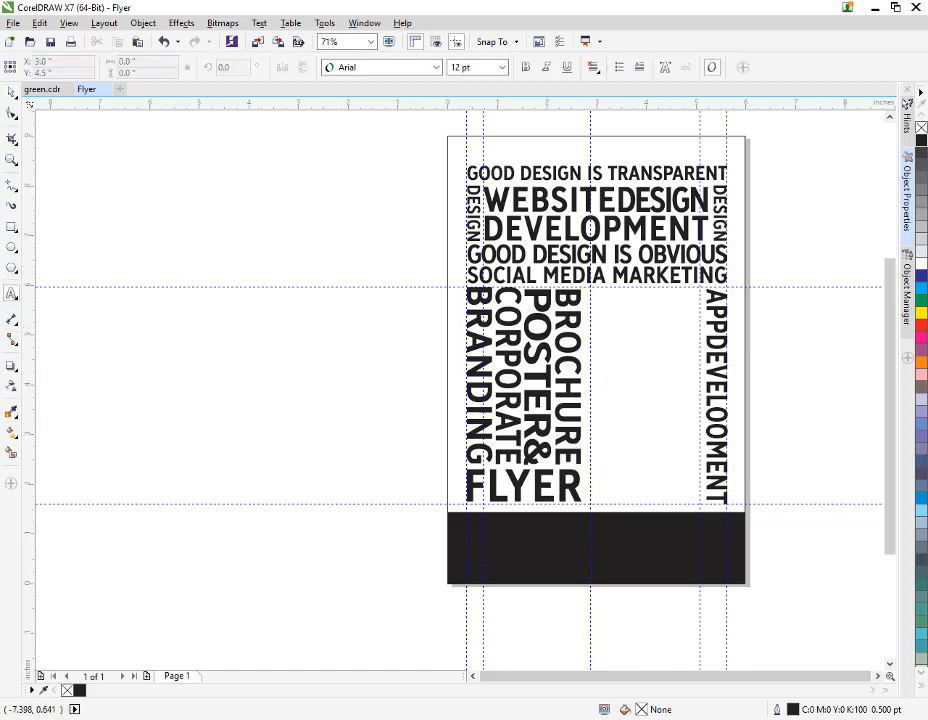
left_click(265, 399)
left_click(226, 390)
type("MAGAZINES")
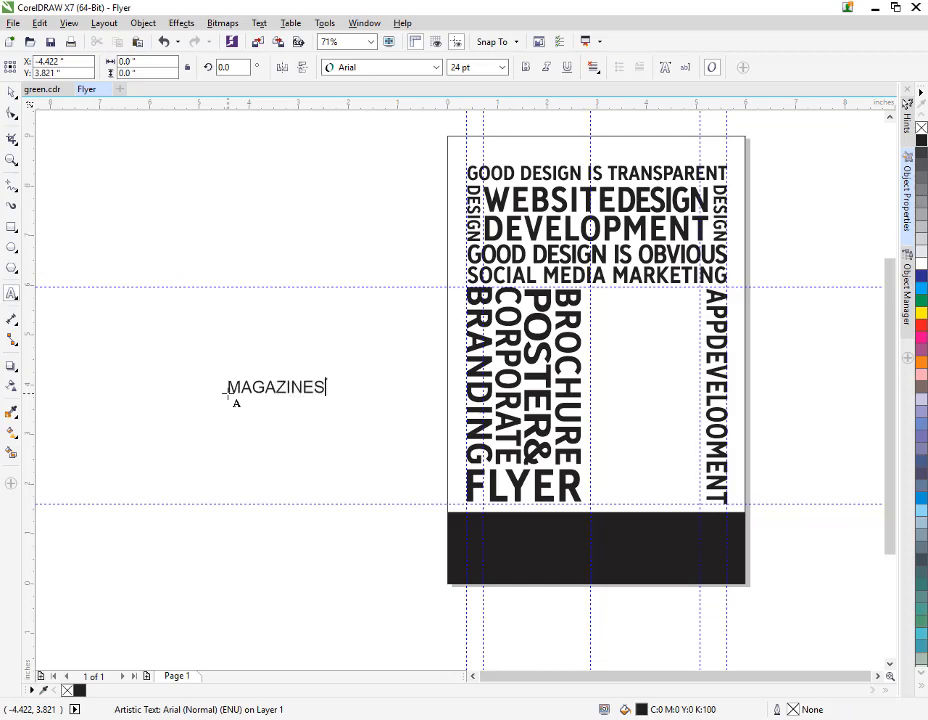
key("ctrl+a")
left_click(436, 67)
left_click(393, 99)
key("Escape")
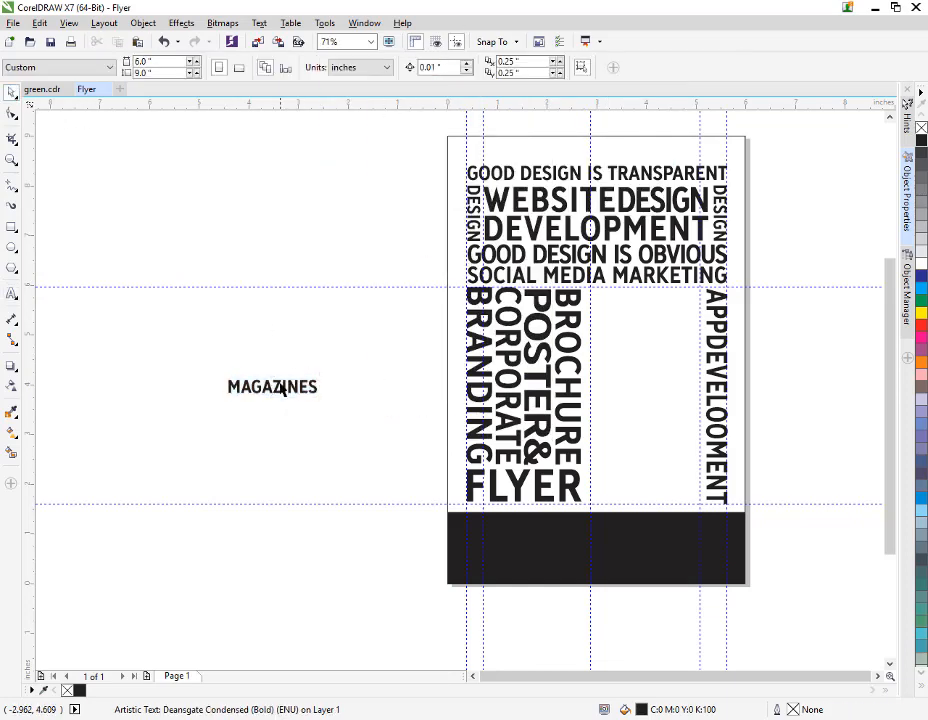
- Place "MAGAZINES" below "SOCIAL MEDIA MARKETING", sized to about 2.19 inches wide to fill the column between "BROCHURE" and "APPDEVELOOMENT"
left_click_drag(282, 390, 707, 320)
key("z")
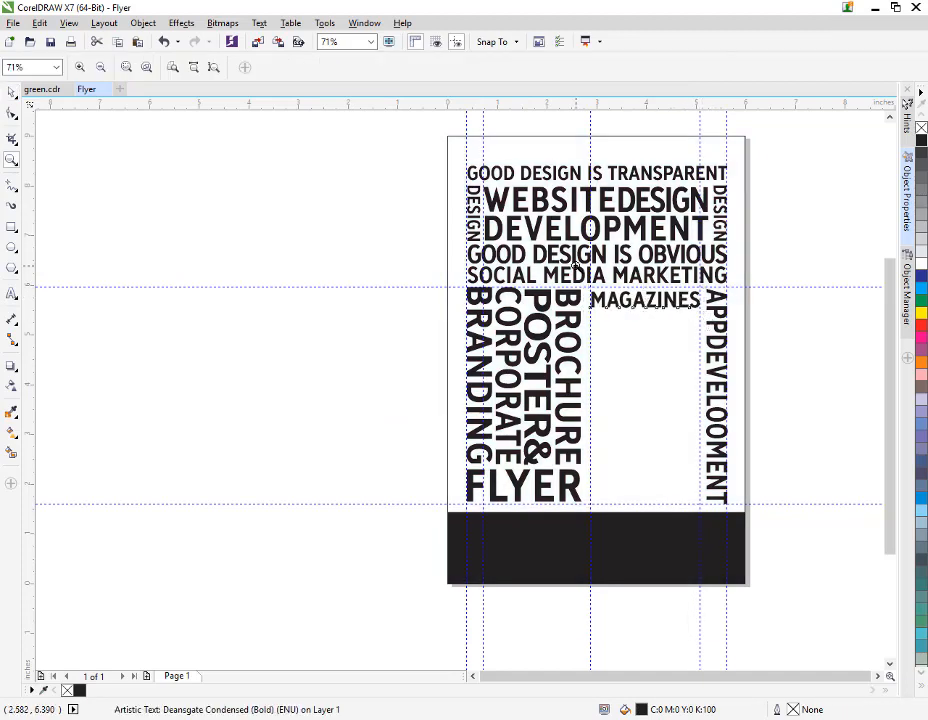
left_click_drag(578, 268, 708, 512)
left_click(9, 92)
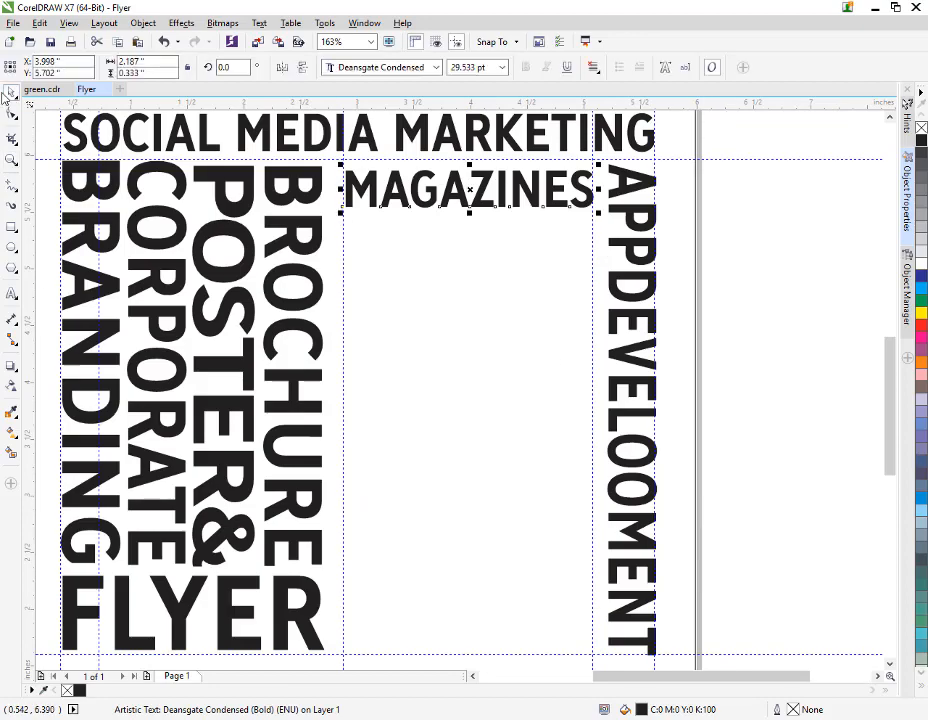
- Stack two copies of "MAGAZINES" below the original and change the upper copy to "BANNERS", enlarged to the column width
key("ctrl+d")
left_click_drag(499, 160, 468, 271)
left_click(432, 204)
left_click(493, 246)
double_click(503, 236)
type("BA")
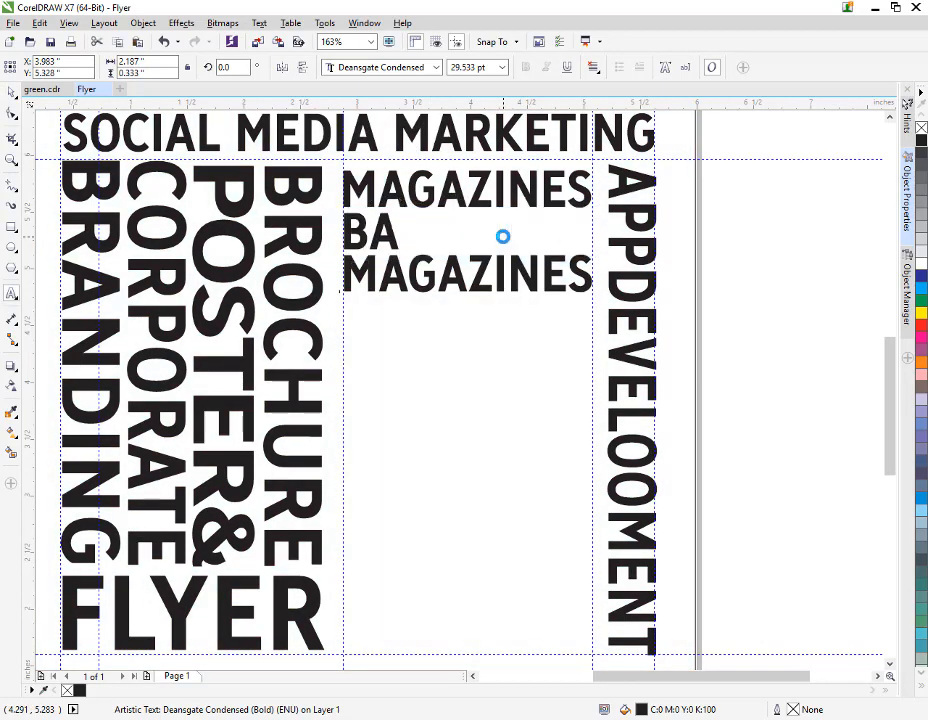
type("NNERS")
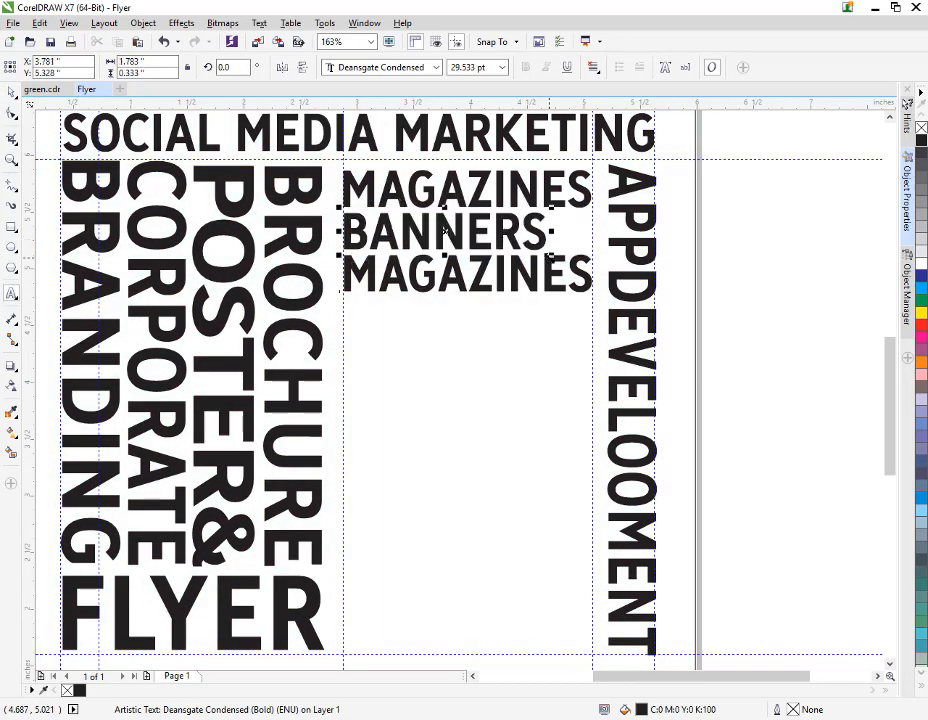
left_click_drag(550, 265, 596, 266)
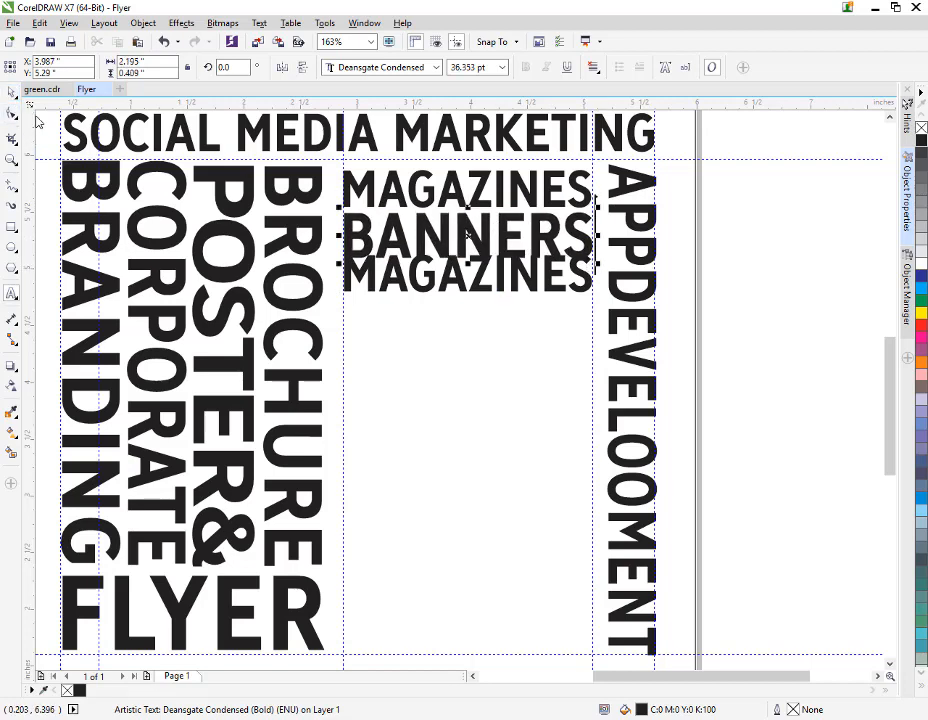
- Move the lowest "MAGAZINES" copy clear of "BANNERS" and change it to "HANDOUTS", enlarged to the column width
left_click_drag(461, 279, 462, 290)
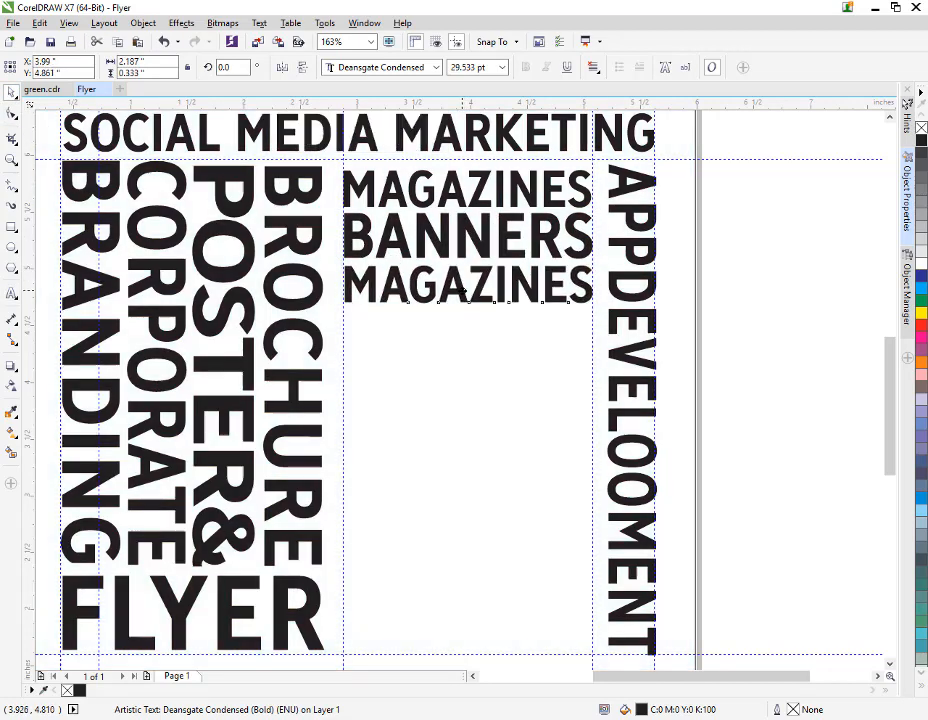
double_click(462, 290)
key("ctrl+a")
type("HANDOURS")
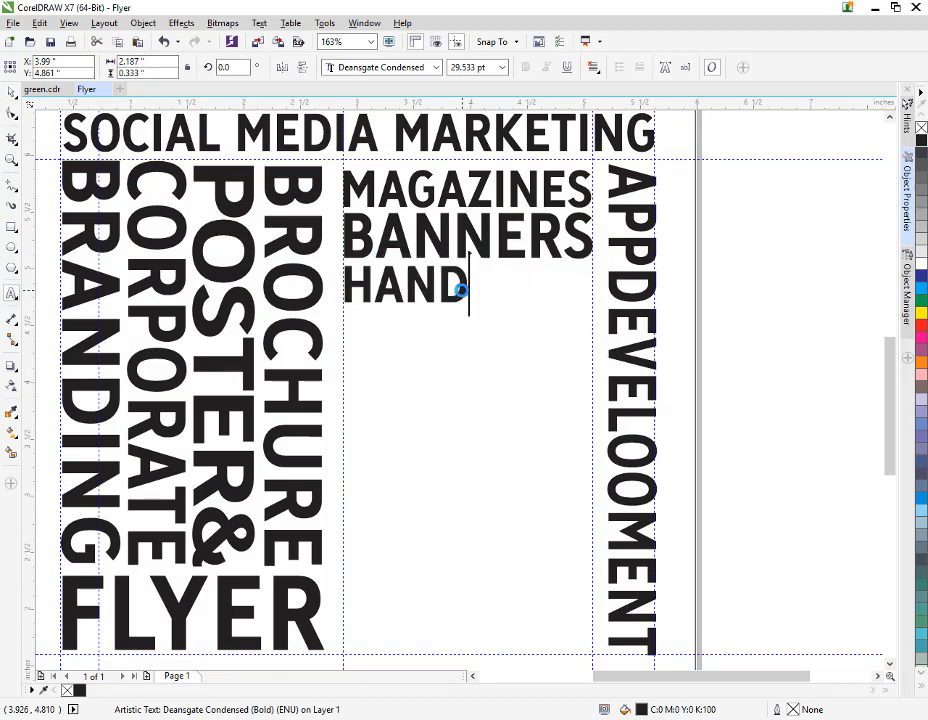
key("BackSpace")
key("BackSpace")
type("TS")
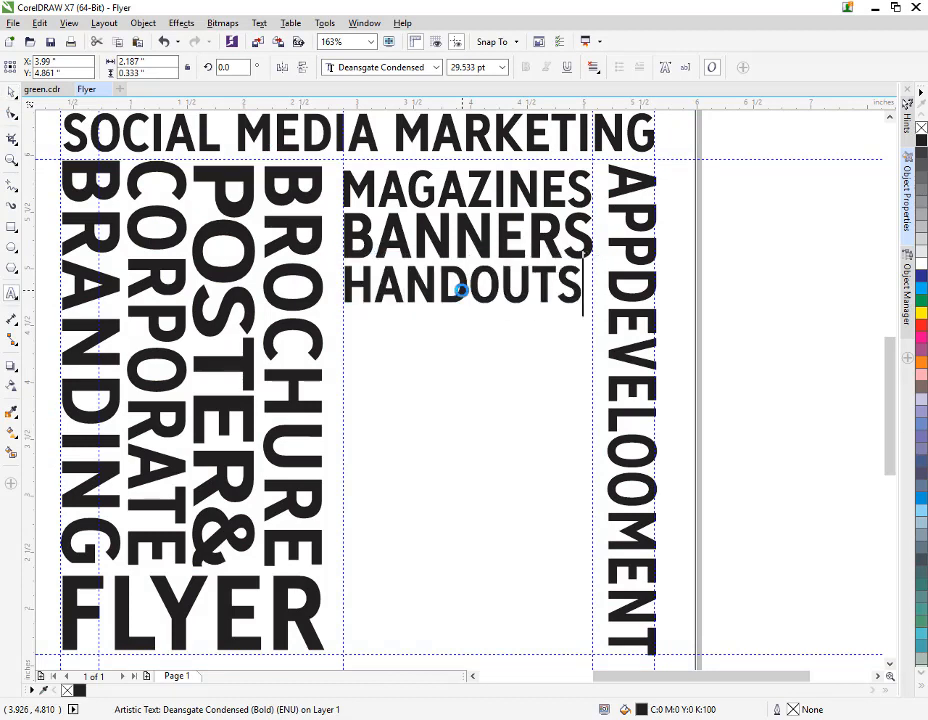
left_click_drag(588, 311, 599, 313)
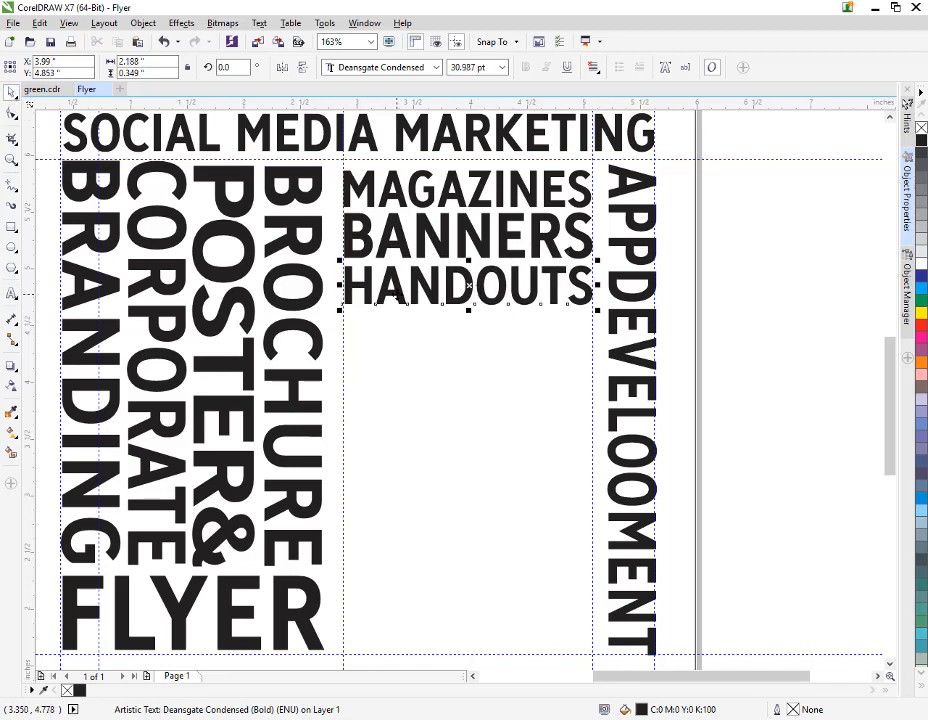
- Reduce "BANNERS" slightly to fit between the inner vertical guidelines and move "HANDOUTS" up closer beneath it
left_click(588, 257)
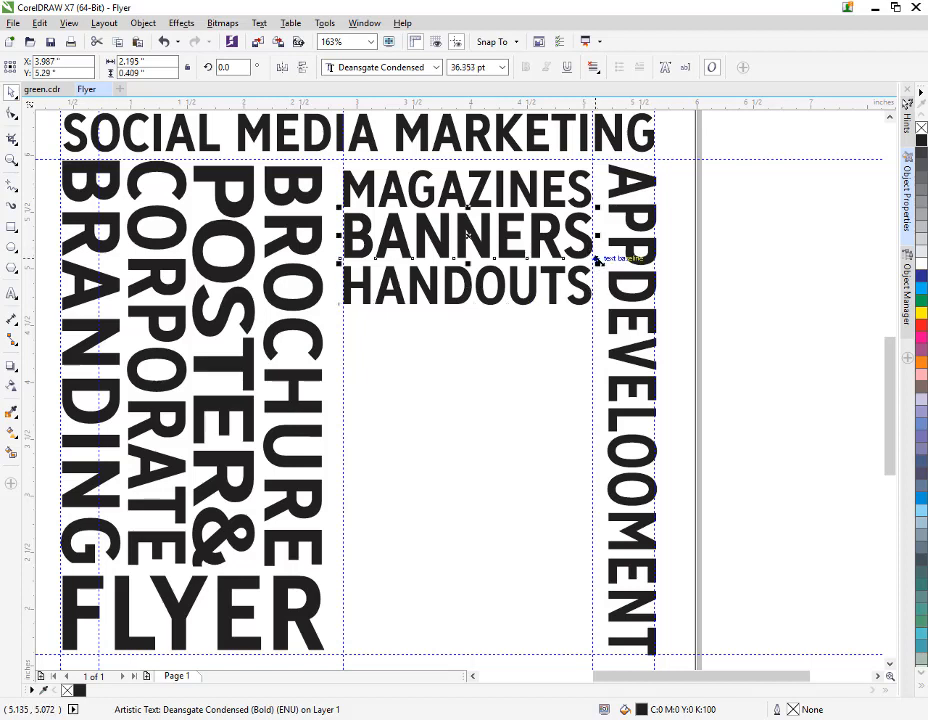
mouse_move(598, 259)
left_mouse_down()
mouse_move(592, 277)
mouse_move(597, 266)
left_mouse_up()
left_click(503, 298)
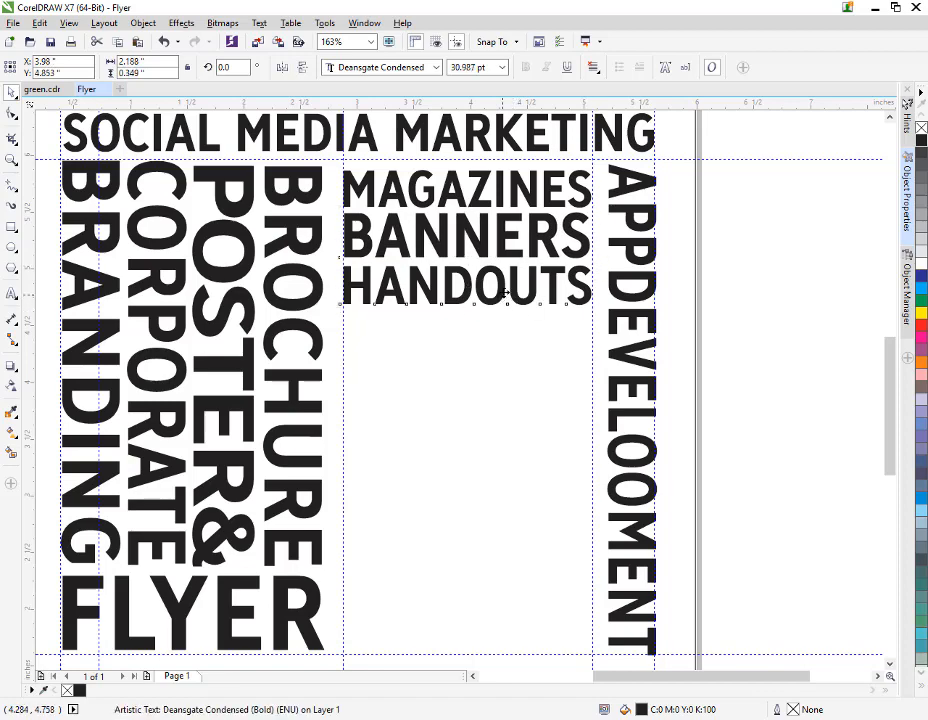
left_click_drag(503, 298, 503, 297)
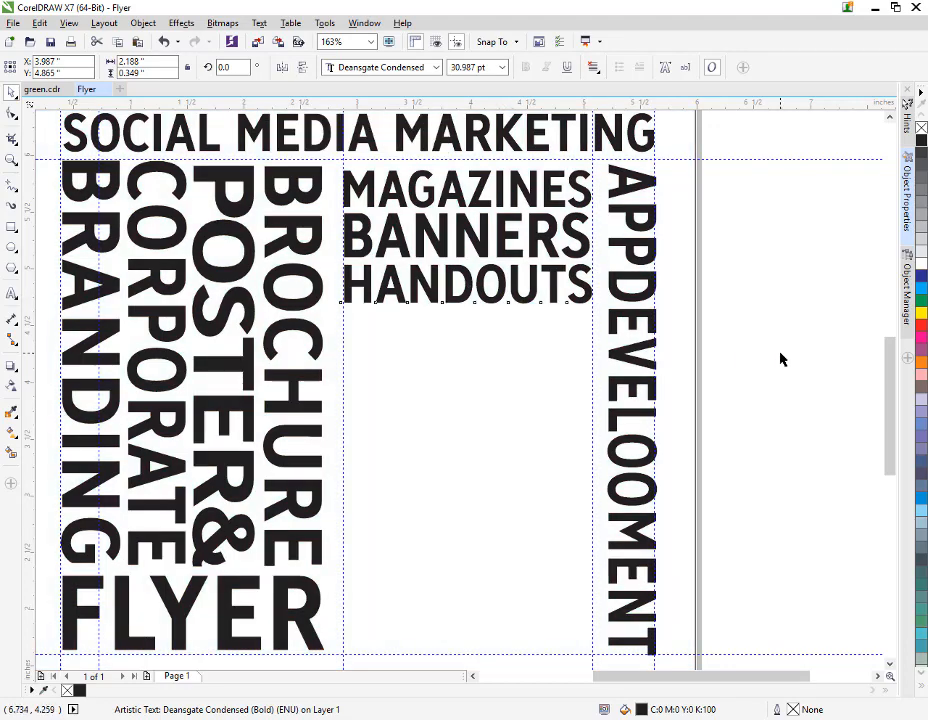
left_click(765, 347)
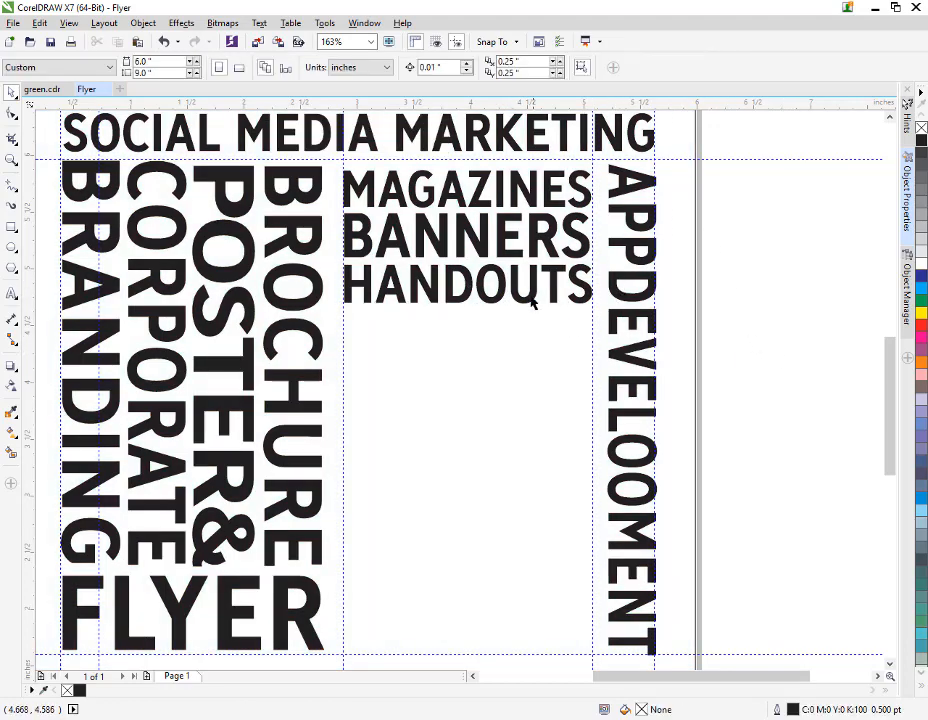
- Duplicate "HANDOUTS" directly below itself and change the copy's text to "CATALOGS"
left_click(491, 302)
left_click_drag(491, 300, 468, 330)
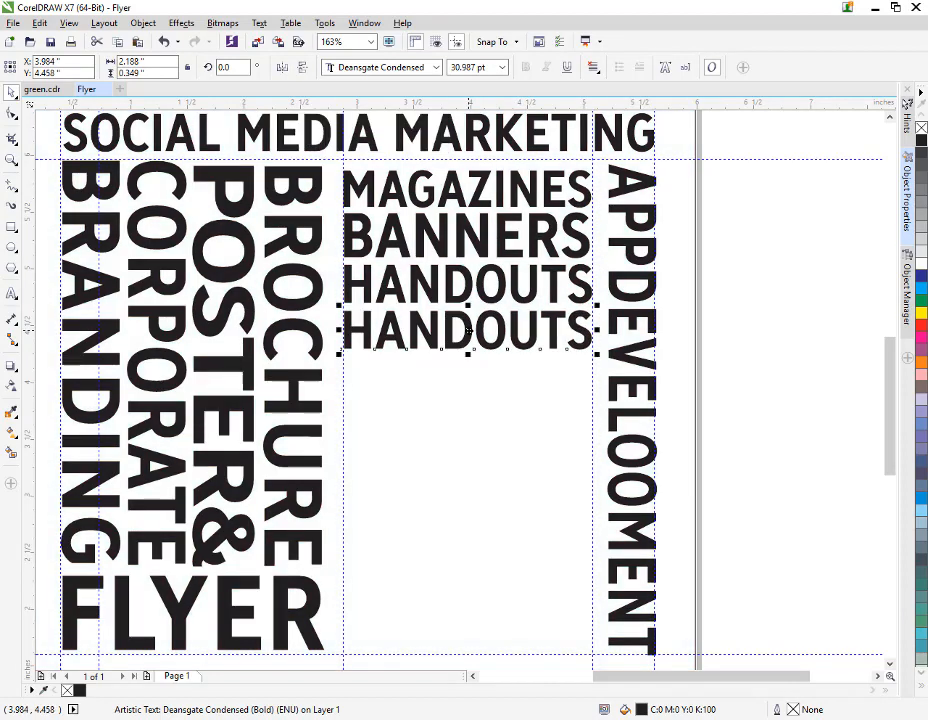
double_click(468, 328)
key("ctrl+a")
type("CATALOGS")
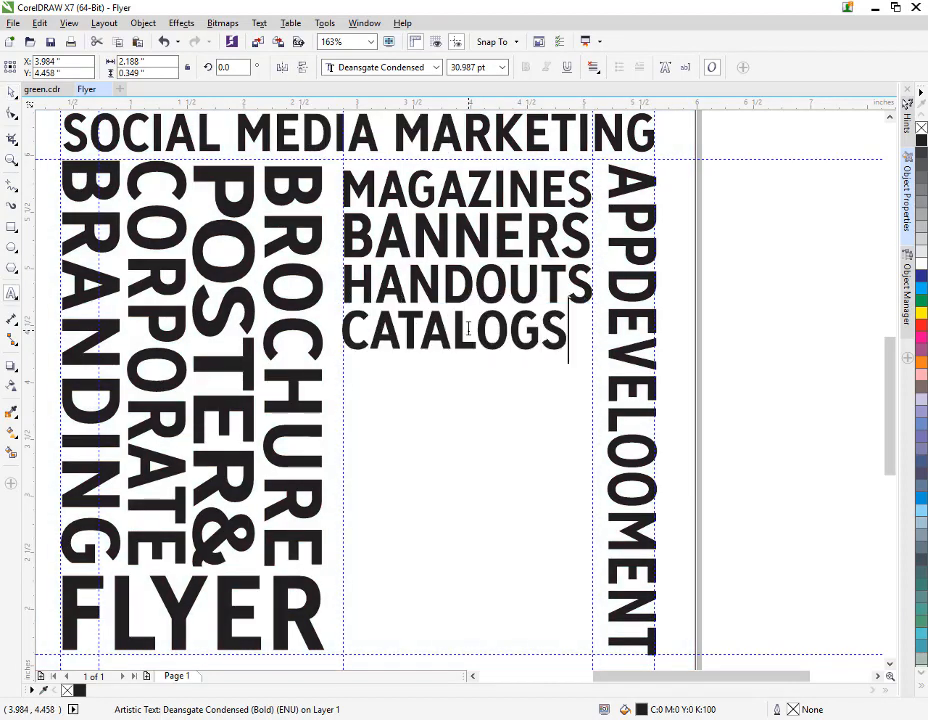
- Enlarge "CATALOGS" to the column width of about 2.2 inches and move it up closer to "HANDOUTS"
key("ctrl+space")
left_click_drag(584, 361, 596, 358)
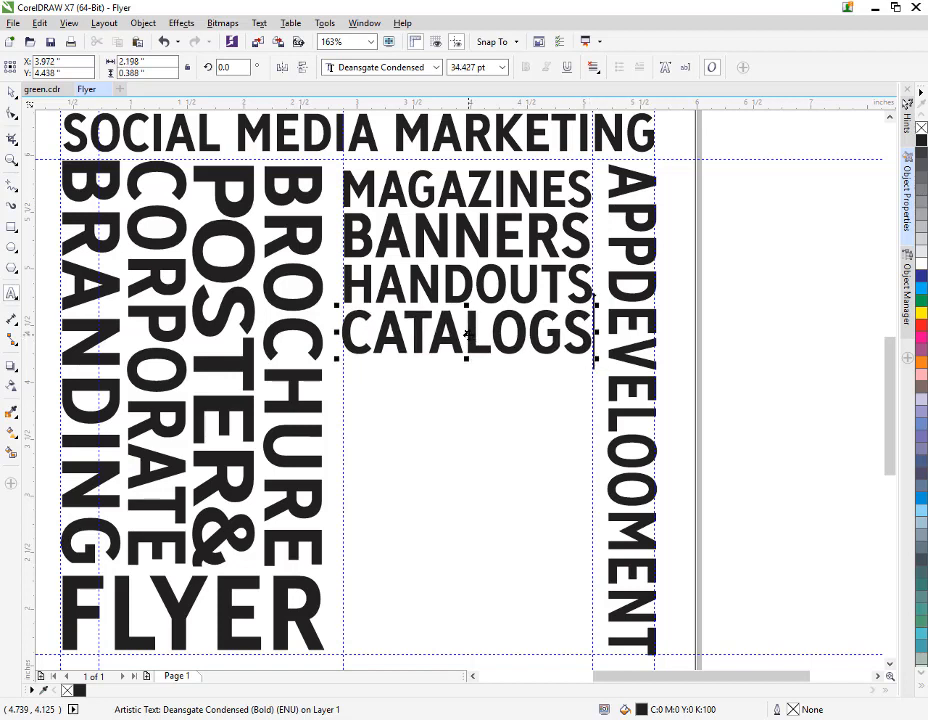
left_click_drag(467, 335, 469, 332)
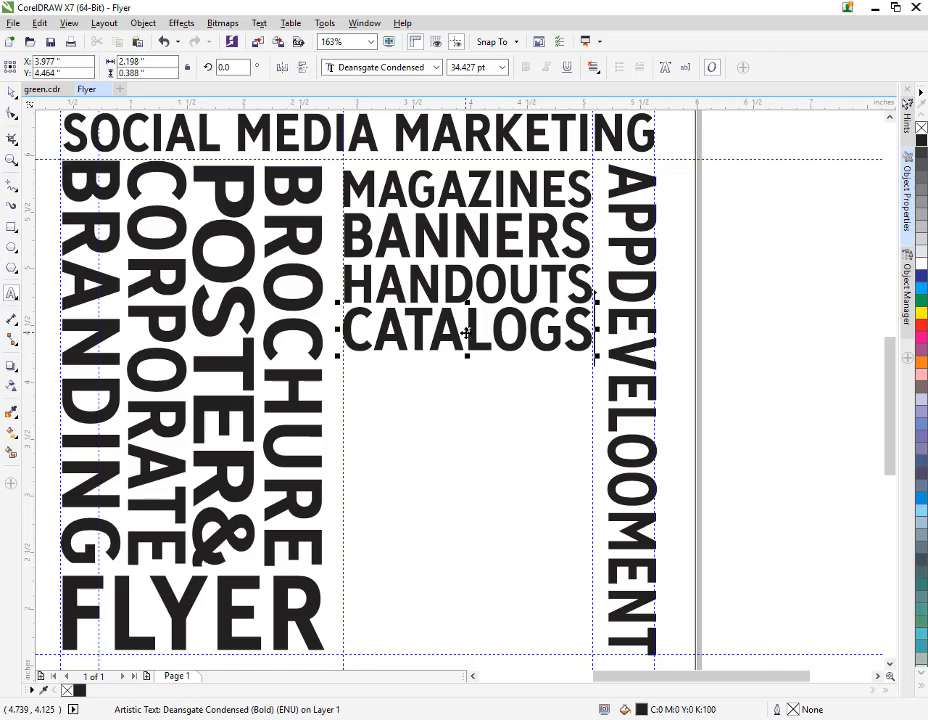
- Duplicate "CATALOGS" below itself, change the copy's text to "LOGOS", and enlarge and align it to the column width
left_click_drag(466, 333, 606, 438)
type("LOGOS")
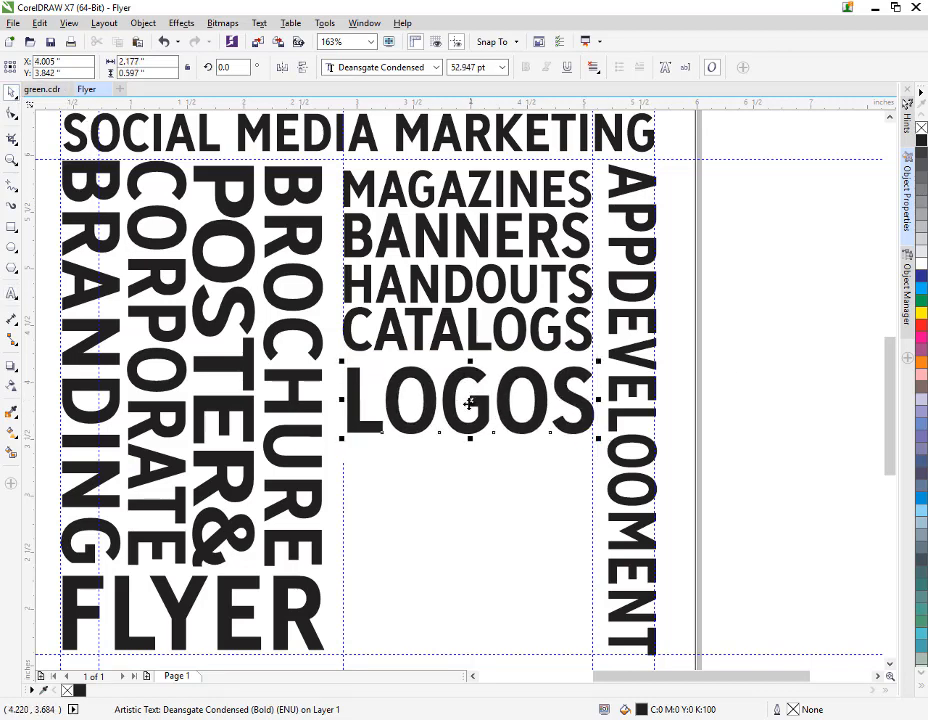
left_click_drag(469, 403, 467, 404)
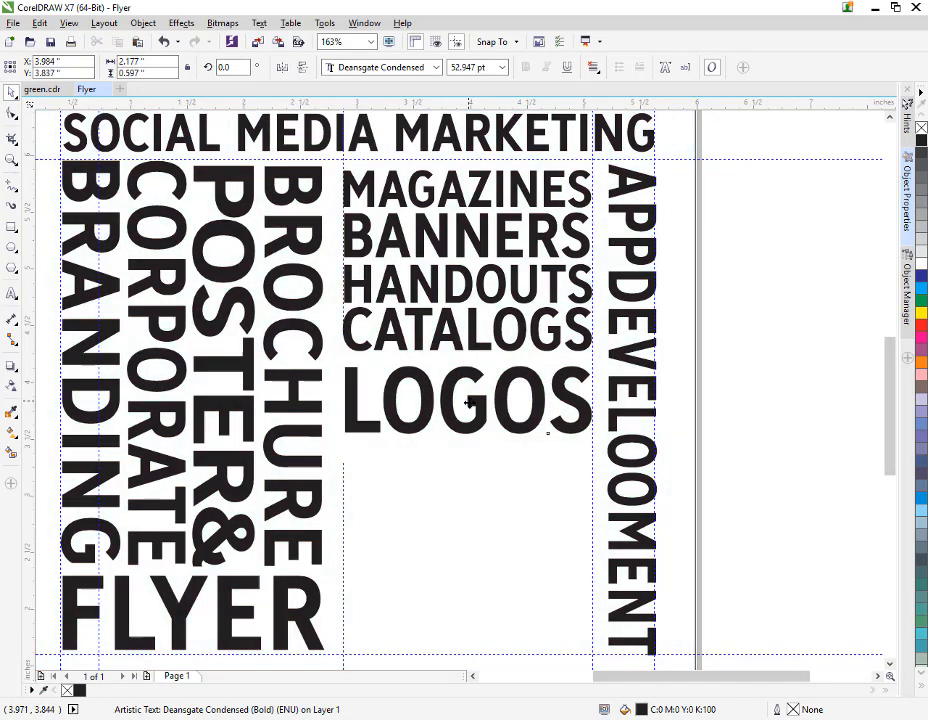
left_click(742, 406)
- Duplicate "CATALOGS" beneath "LOGOS", change the copy's text to "FACEBOOK COVER" and shrink it to the column width of about 2.2 inches
left_click_drag(470, 334, 466, 470)
double_click(471, 471)
type("FACE")
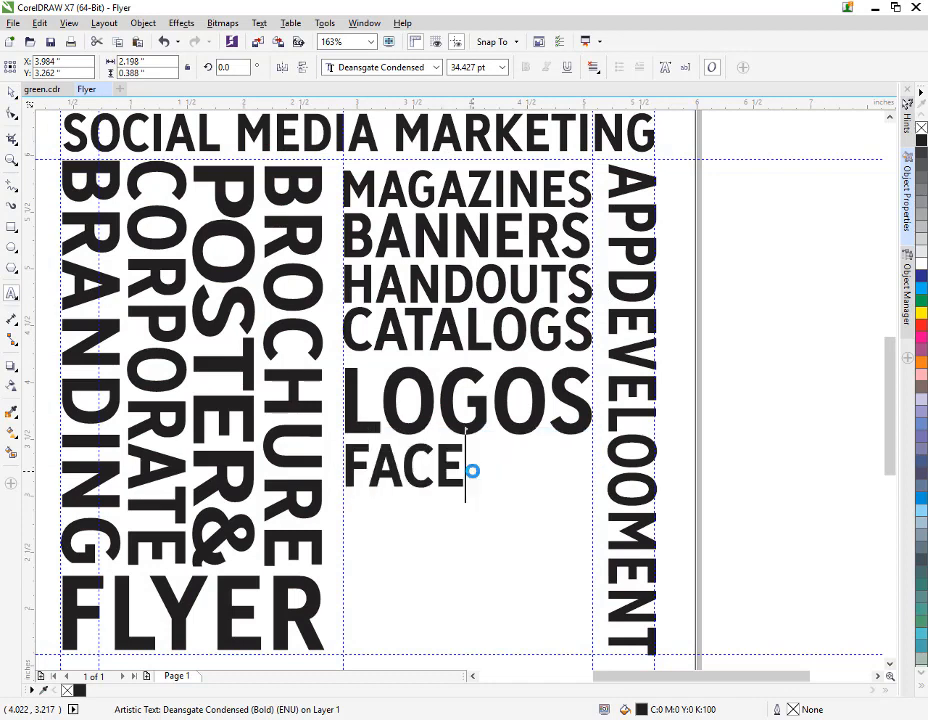
type("BOOK COVER")
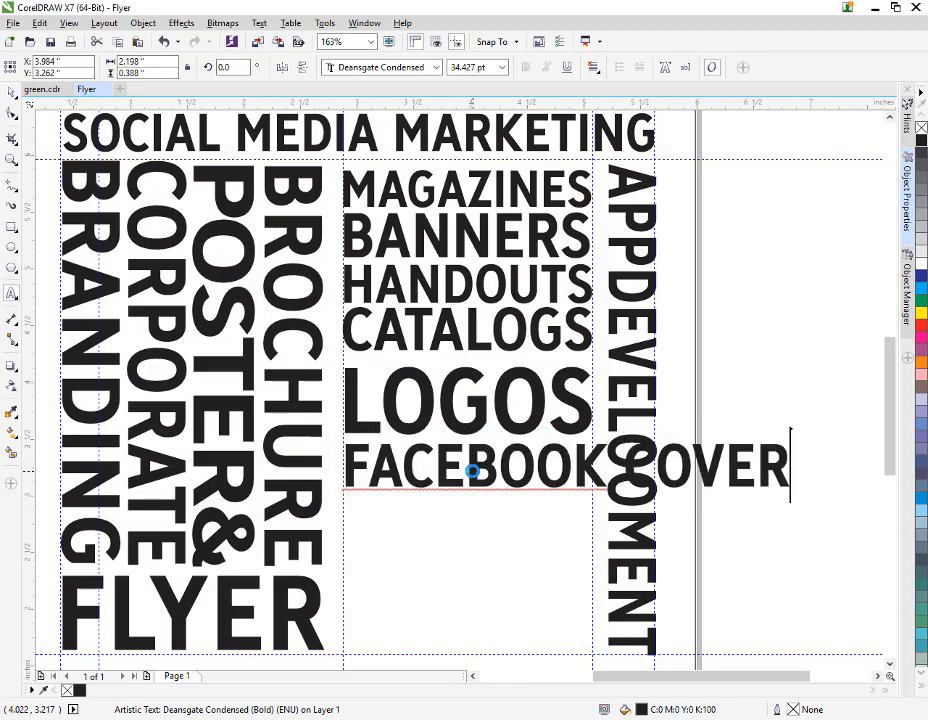
left_click(10, 91)
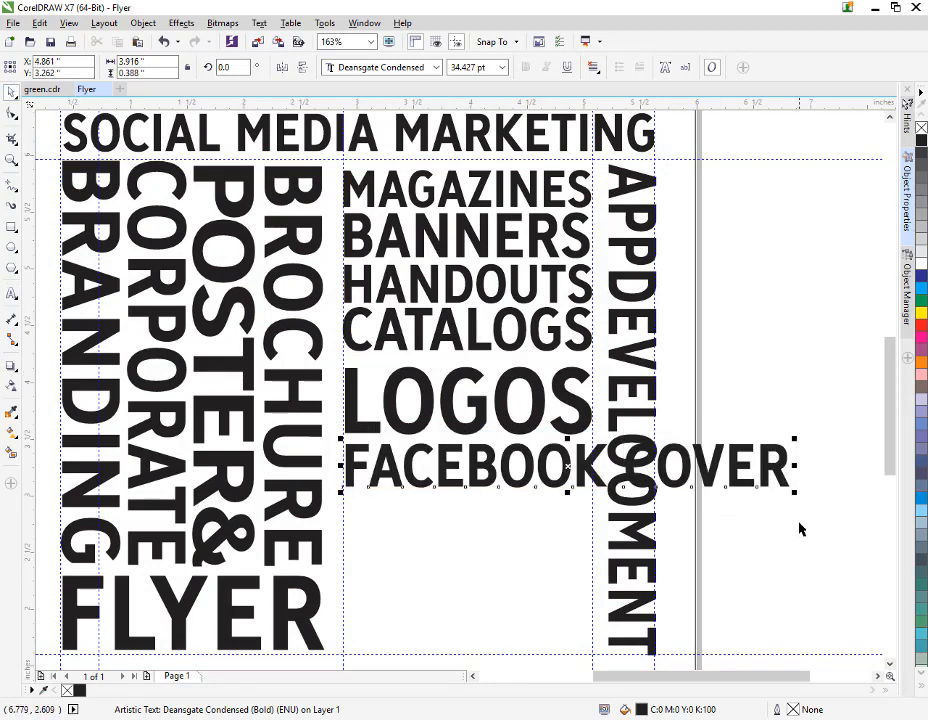
left_click_drag(790, 491, 669, 483)
left_click_drag(599, 468, 601, 472)
- Duplicate "FACEBOOK COVER" directly below itself, change the copy's text to "ADVERTISMENTS" and enlarge it to the column width
left_click_drag(500, 466, 471, 487)
double_click(471, 487)
key("ctrl+a")
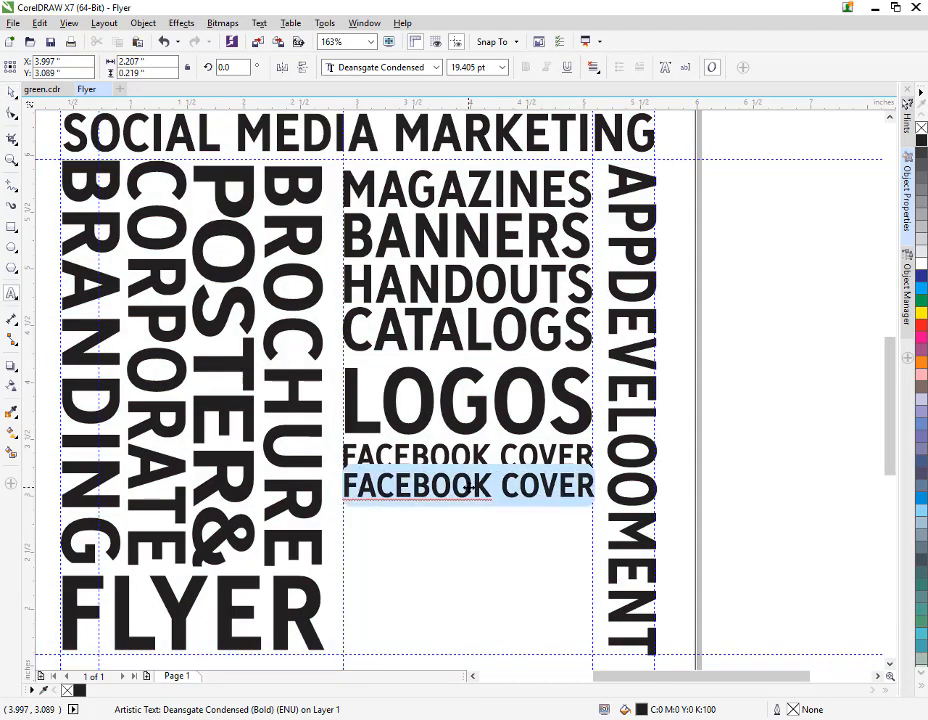
type("ADVERT ")
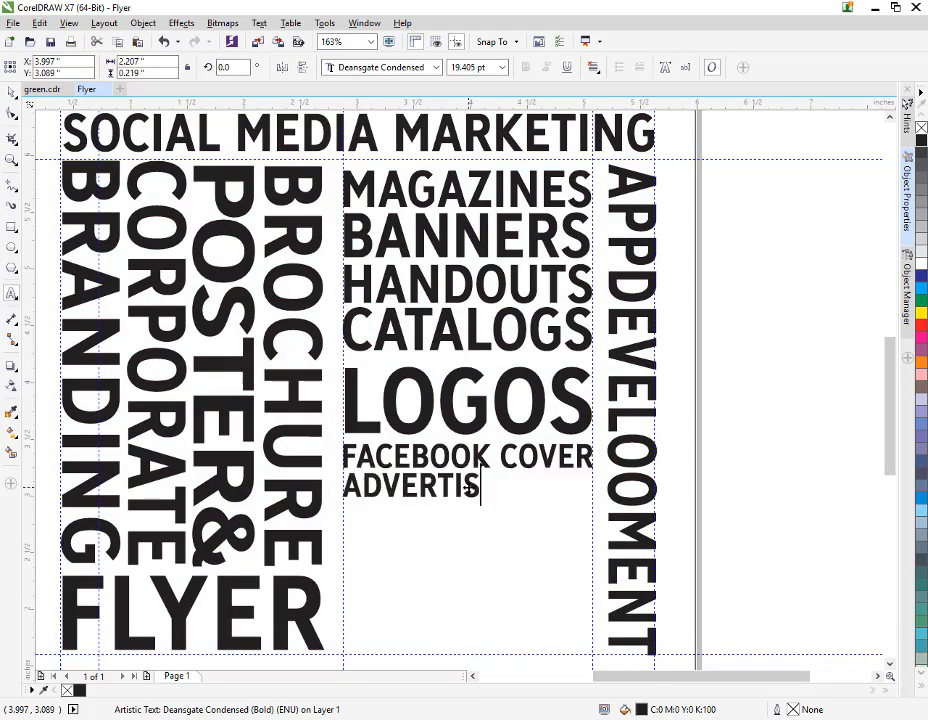
type("ST")
key("BackSpace")
type("MENTS")
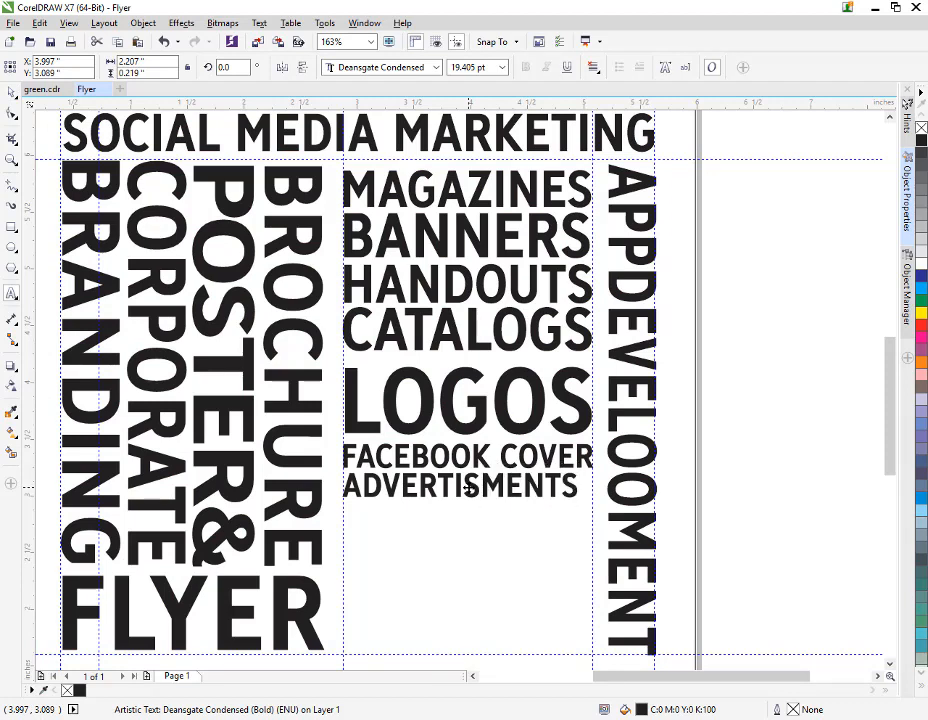
left_click_drag(583, 506, 596, 506)
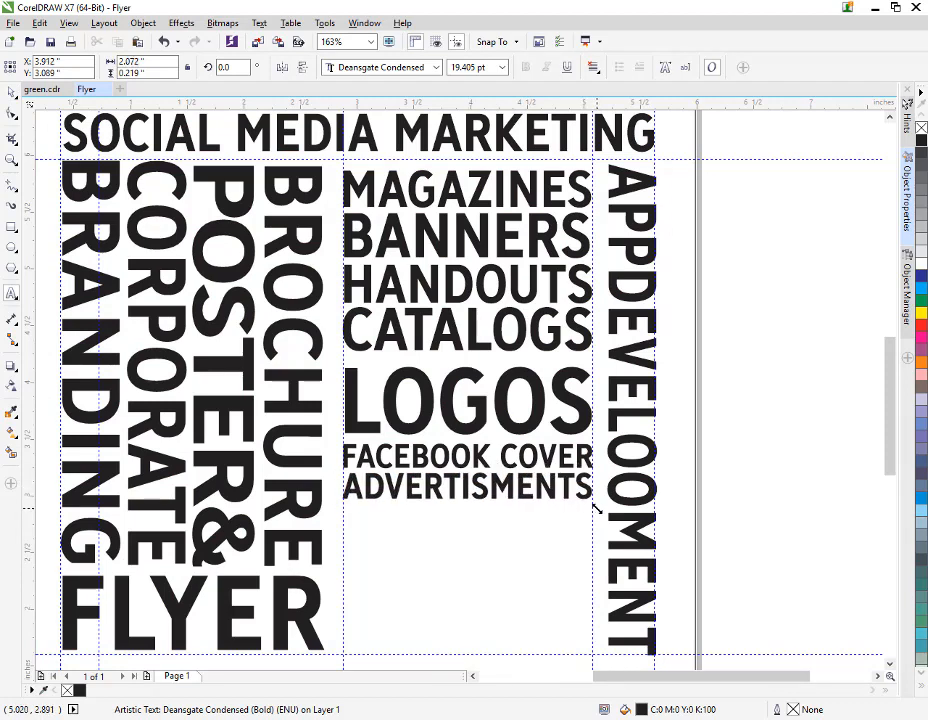
- Duplicate "ADVERTISMENTS" directly below itself, change the copy's text to "BUSINESS CARDS" and reduce it to fit the column width
left_click_drag(467, 487, 468, 519)
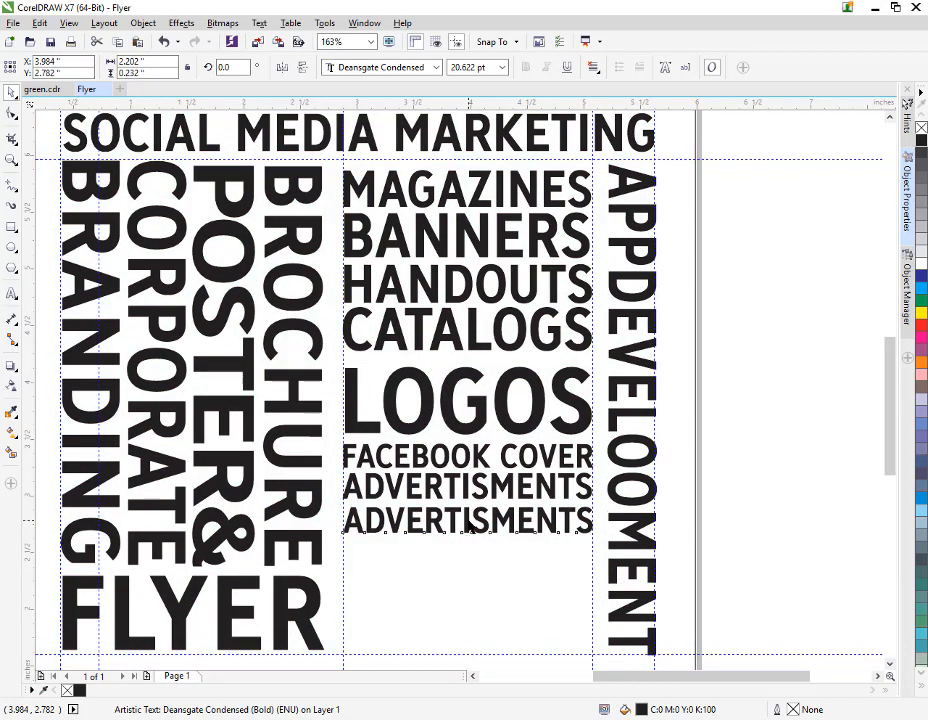
double_click(468, 519)
double_click(468, 519)
type("BUSINESS CA")
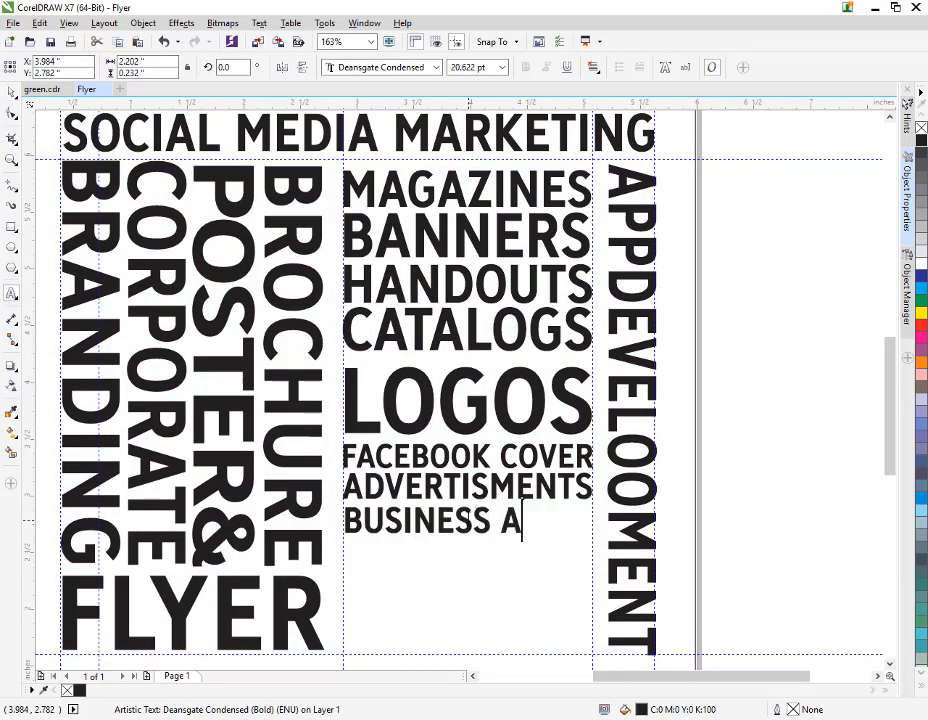
key("BackSpace")
type("CARDS")
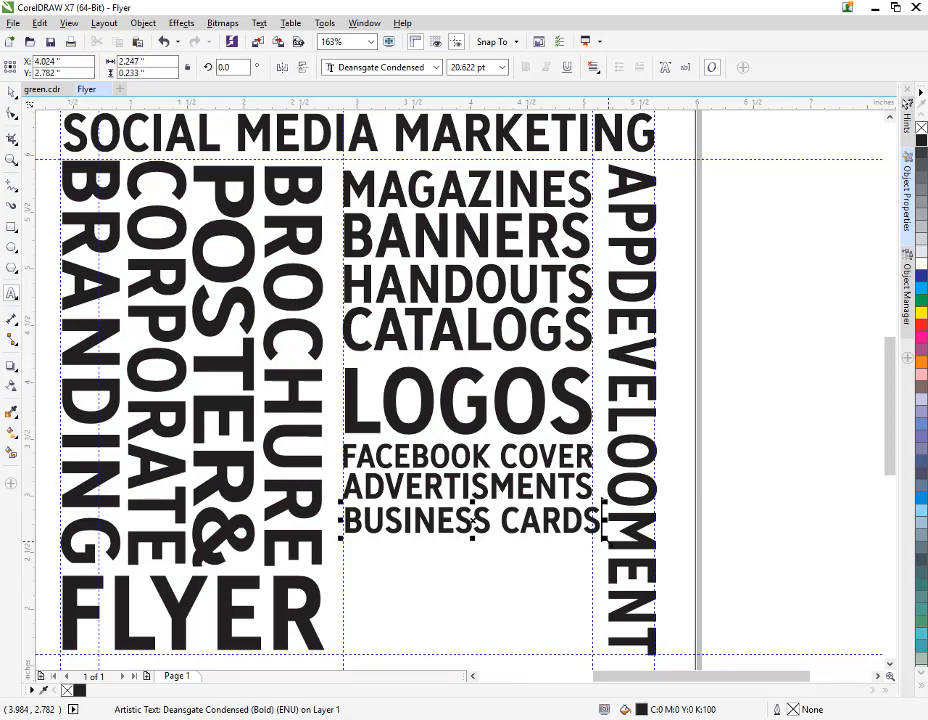
left_click_drag(605, 540, 598, 537)
key("Left")
- Duplicate "BUSINESS CARDS" directly below itself, change the copy's text to "STATIONARY" and enlarge it to about 2.2 inches wide
key("ctrl+d")
left_click_drag(497, 493, 470, 555)
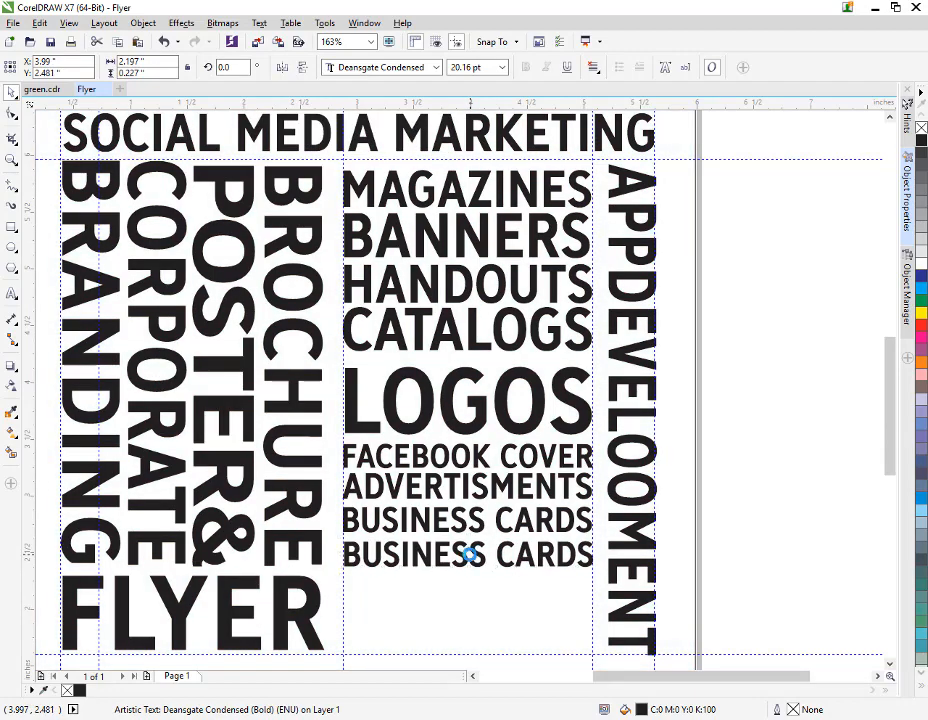
double_click(470, 555)
key("ctrl+a")
type("STATIONAR")
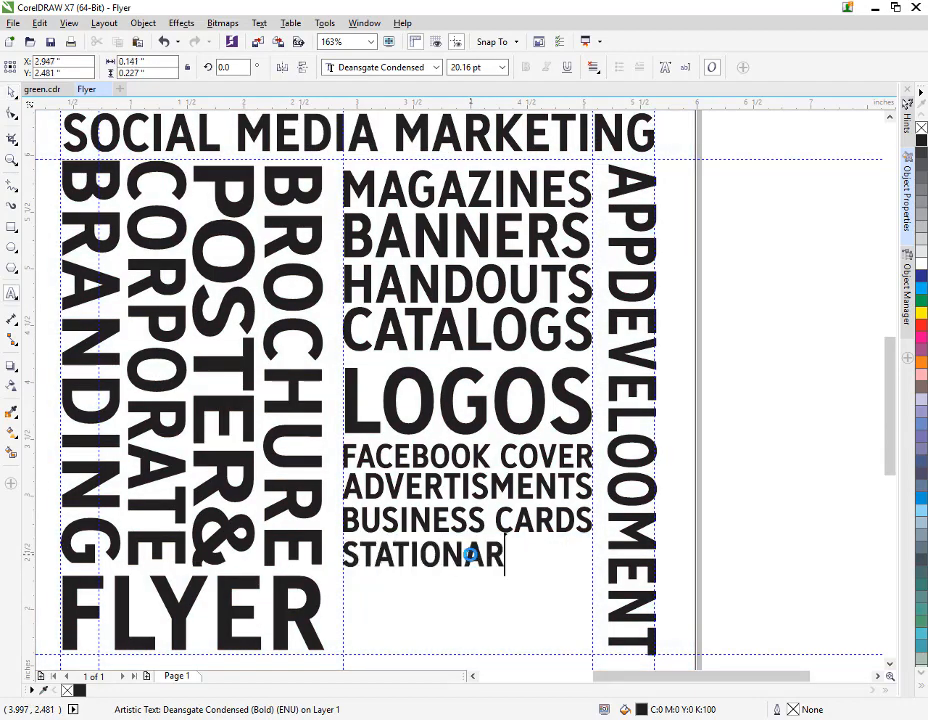
type("Y")
key("ctrl+space")
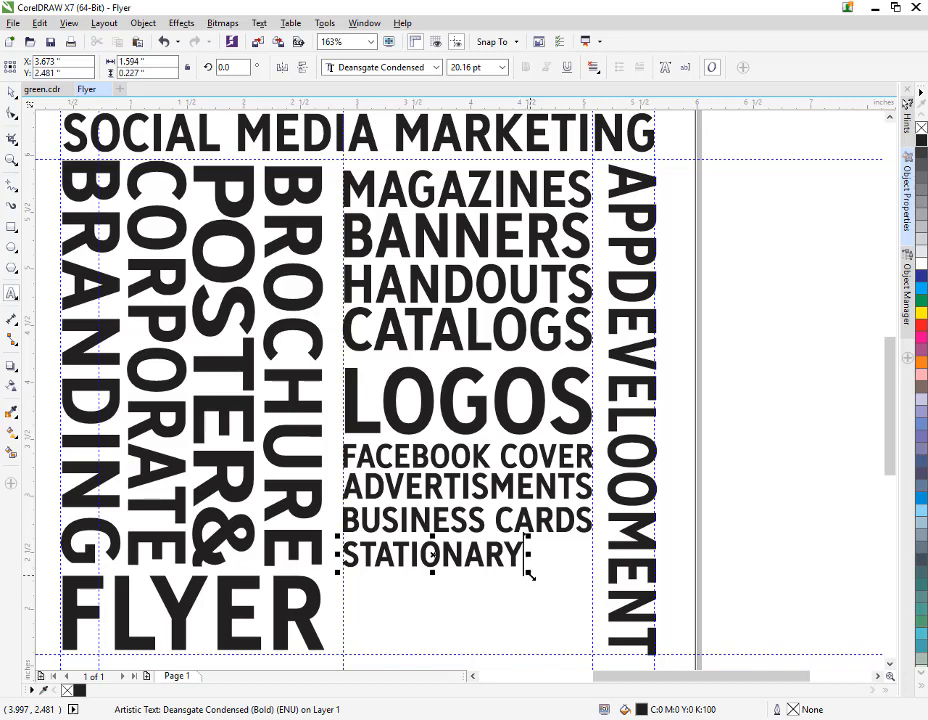
left_click_drag(531, 573, 593, 591)
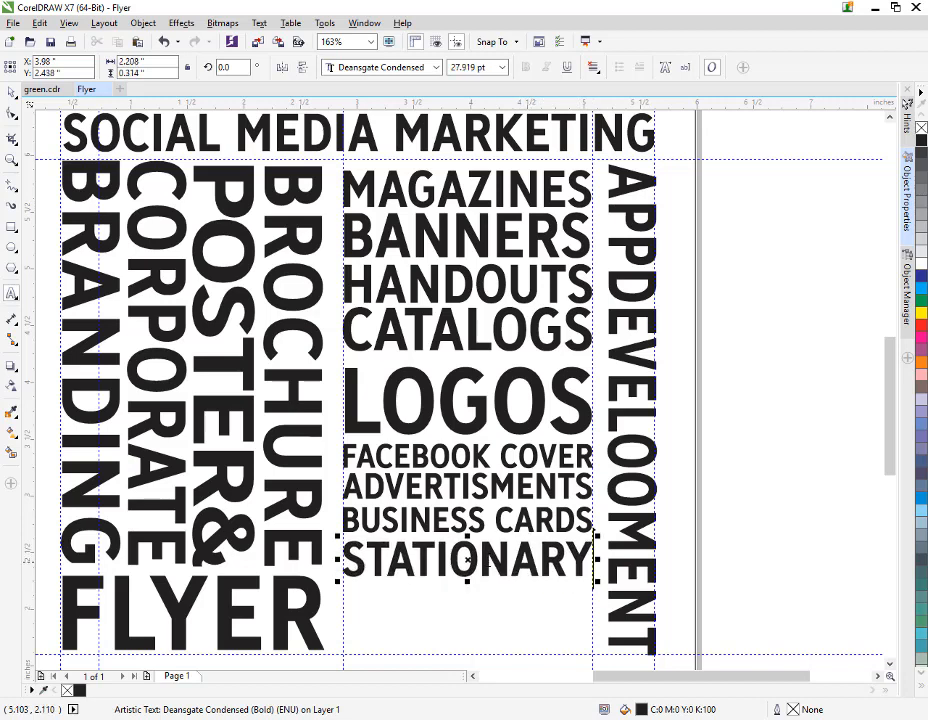
- Move "STATIONARY" up slightly and add a copy of "BUSINESS CARDS" beneath it, changed to "LETTER HEADS" and enlarged to the column width
left_click_drag(468, 560, 470, 593)
left_click(465, 520)
right_click(470, 593)
double_click(470, 593)
key("ctrl+a")
type("LETTER HEADS")
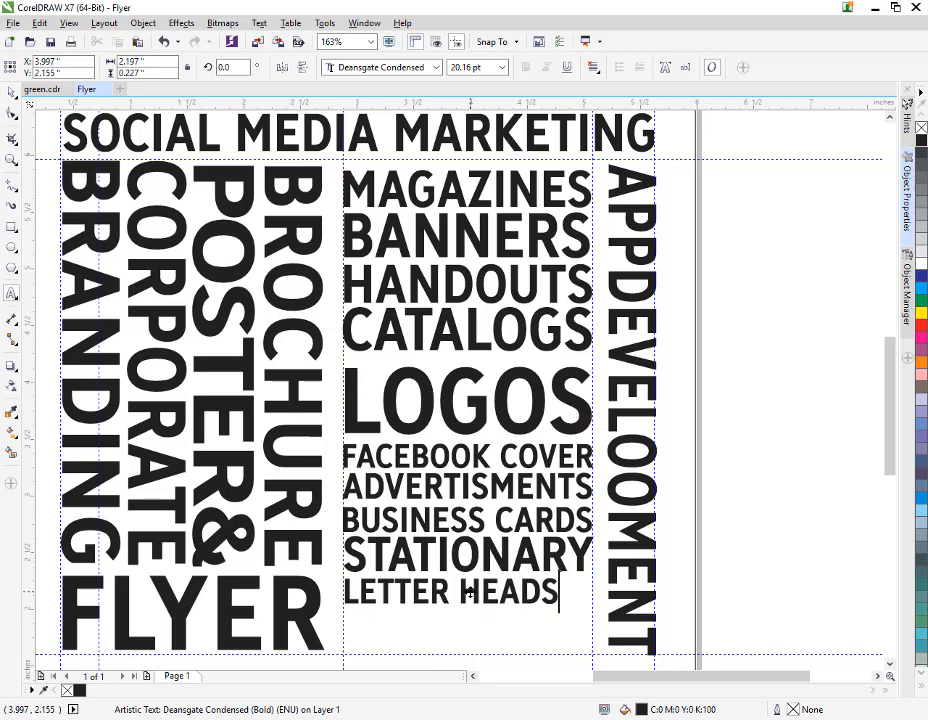
key("ctrl+space")
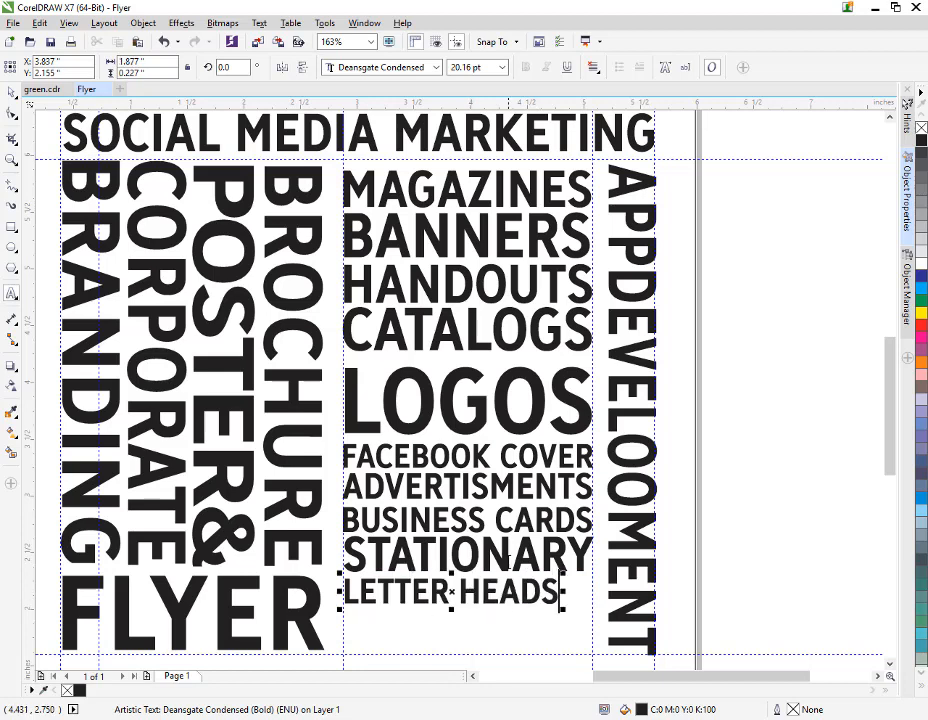
left_click_drag(565, 610, 596, 615)
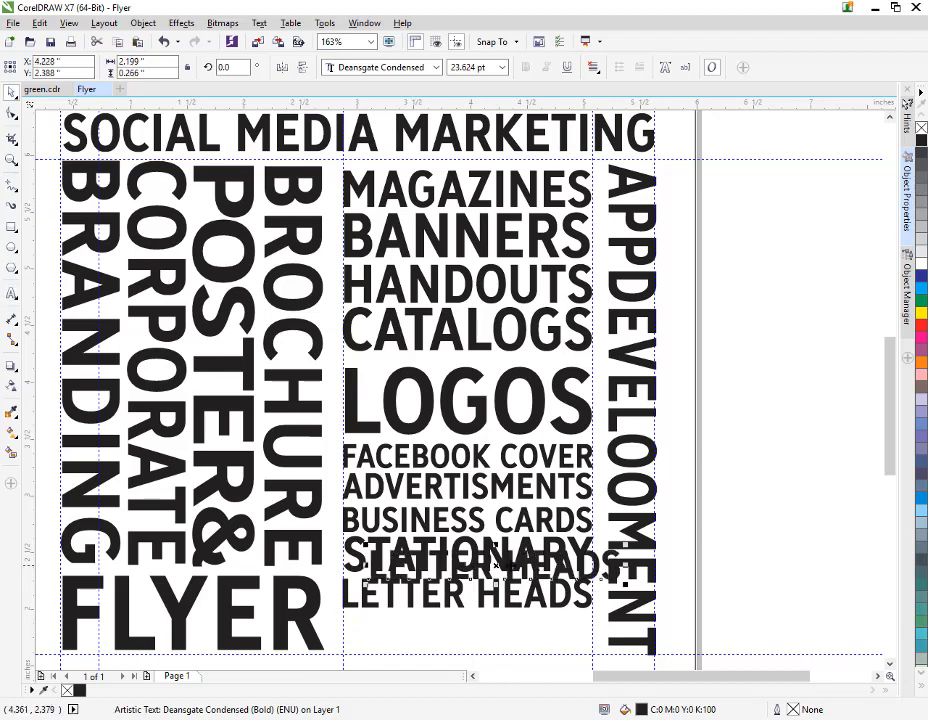
- Duplicate "LETTER HEADS" directly below itself, change the copy's text to "WORDPRESS" and enlarge it to about 2.2 inches wide
left_click_drag(468, 596, 470, 630)
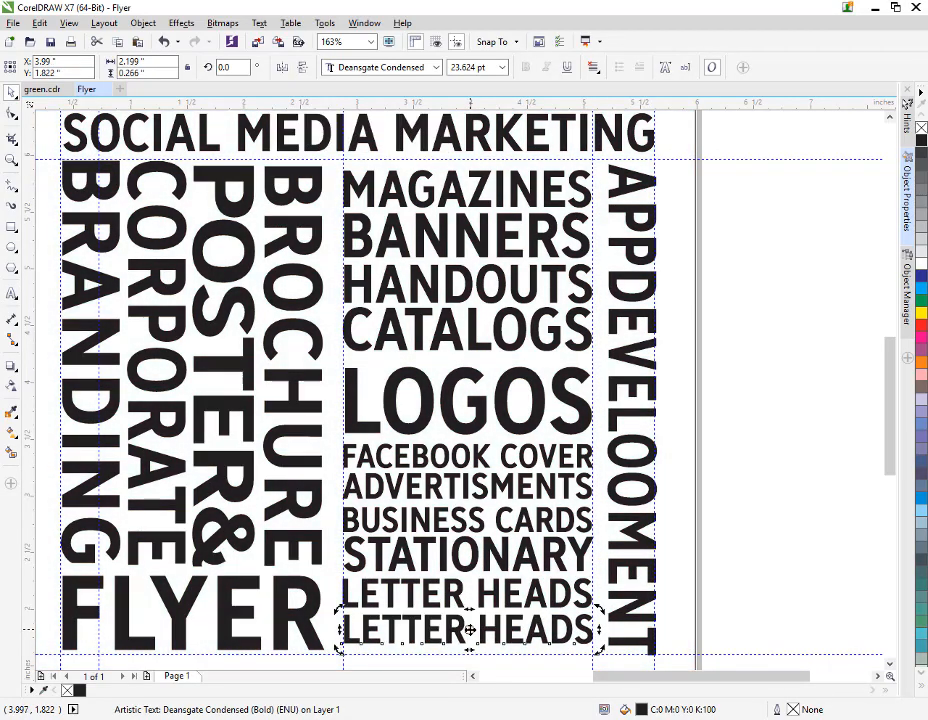
double_click(469, 630)
key("ctrl+a")
type("WORD")
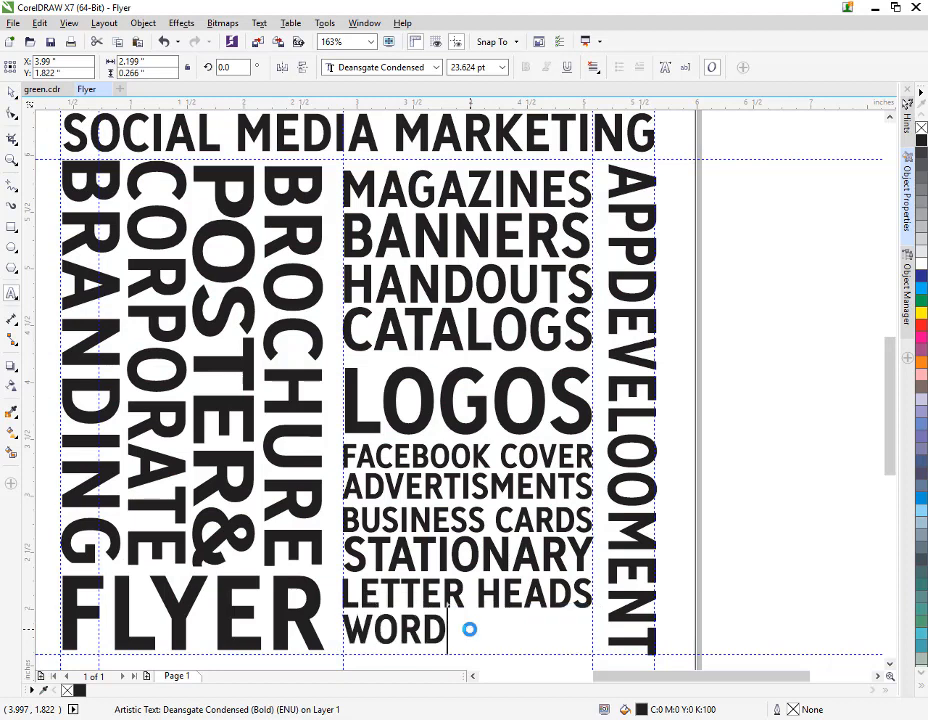
type("PRESS")
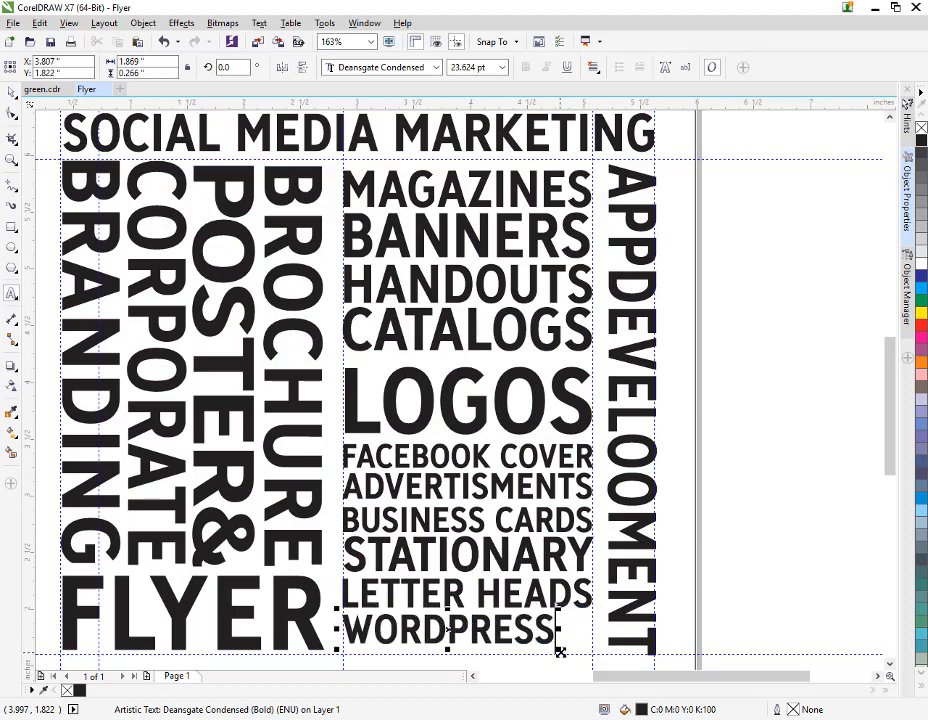
left_click_drag(560, 652, 580, 657)
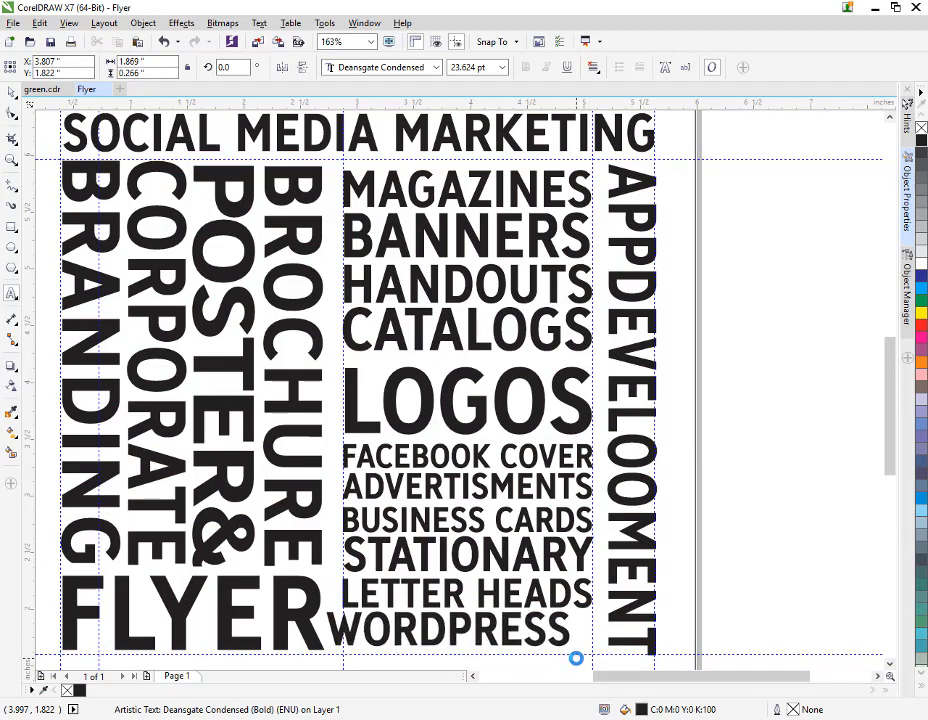
left_click(465, 630)
left_click_drag(599, 652, 597, 655)
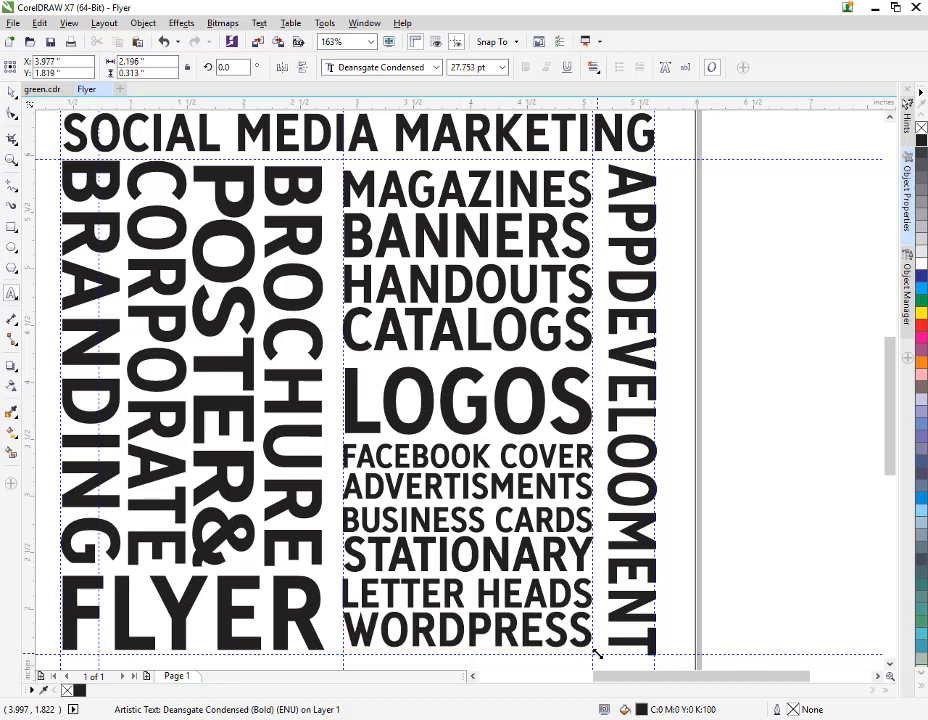
- Move the vertical guidelines off the typographic block to the empty areas on both sides of the page
left_click(38, 246)
key("shift+F2")
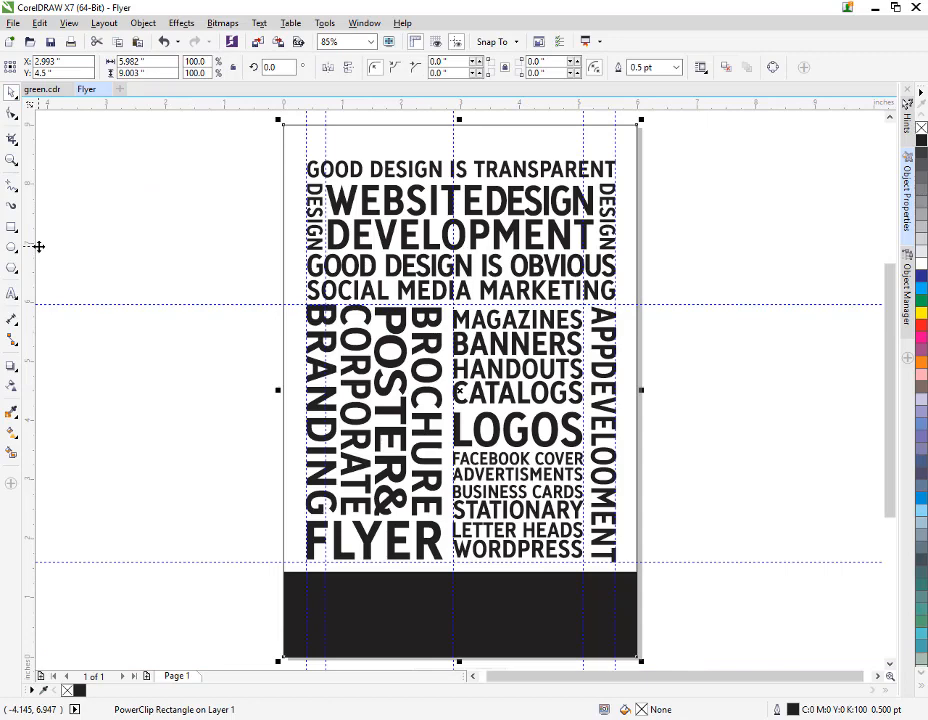
left_click(203, 421)
left_click_drag(306, 137, 190, 188)
left_click_drag(453, 139, 801, 160)
left_click_drag(615, 152, 738, 160)
left_click_drag(583, 149, 759, 165)
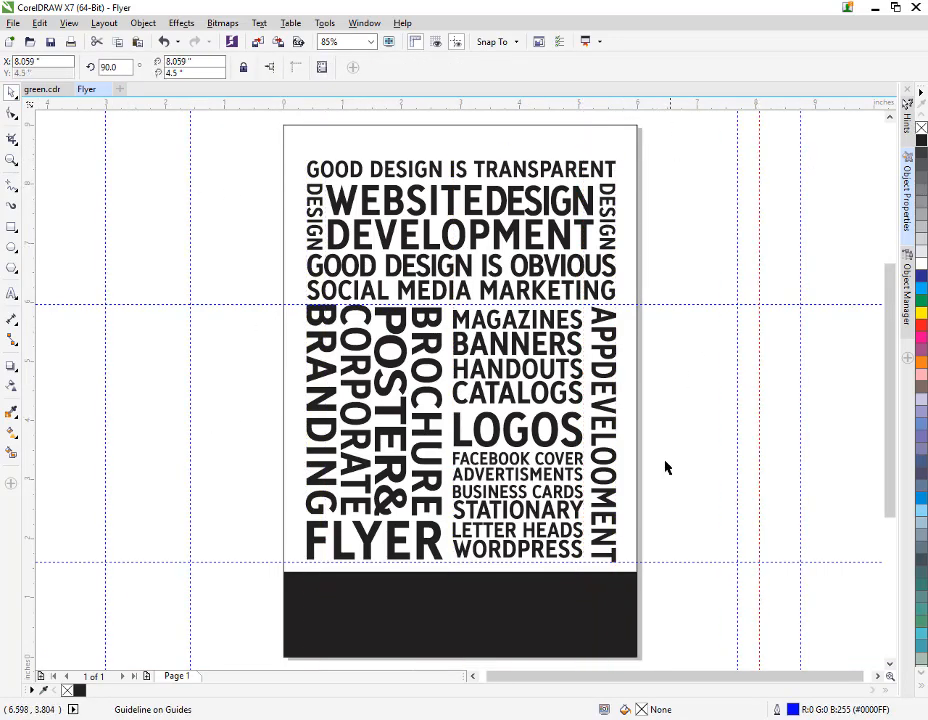
- Bring one vertical guideline back to the right edge of the text block and move "LOGOS" up slightly between its neighbours
left_click_drag(735, 419, 614, 415)
left_click(604, 425)
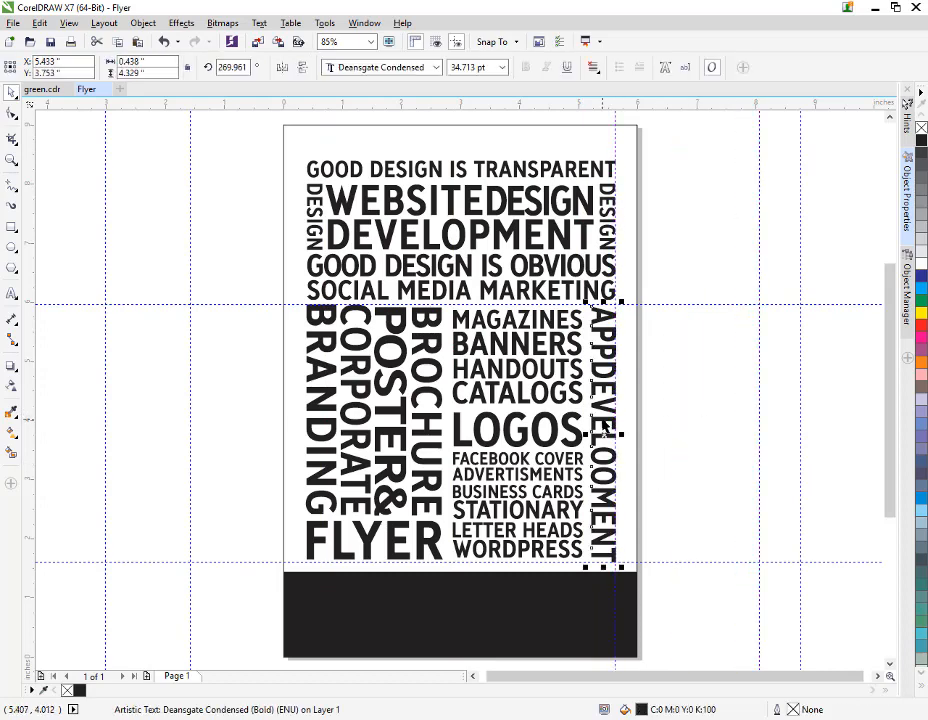
left_click(688, 422)
left_click(549, 441)
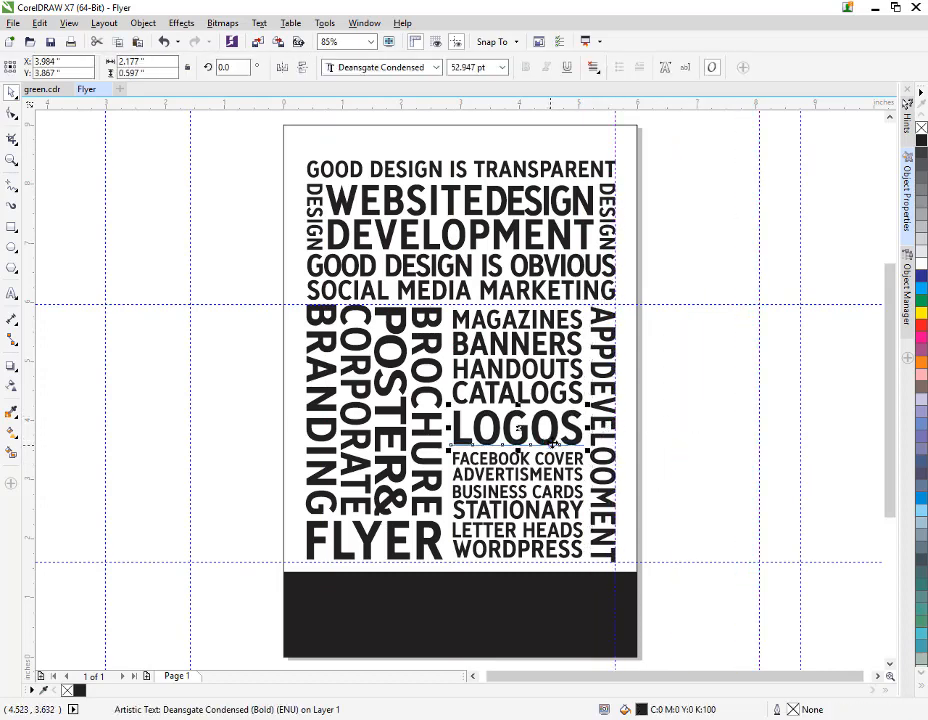
left_click(657, 437)
- Reposition the upper horizontal guideline so it lines up with the top of the vertical word "BRANDING"
left_click_drag(478, 303, 374, 309)
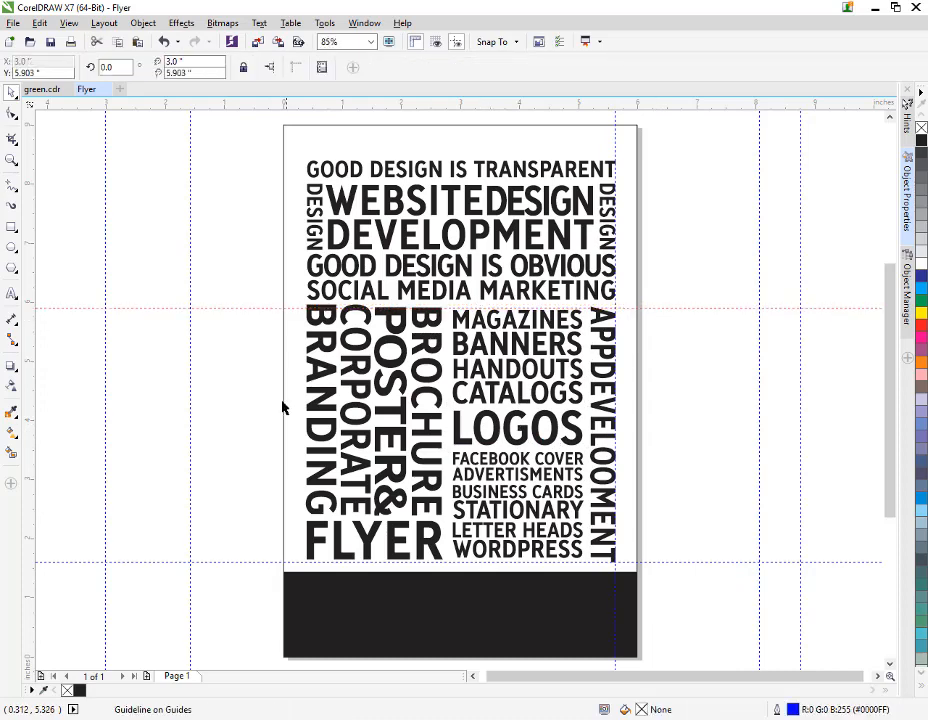
left_click(328, 325)
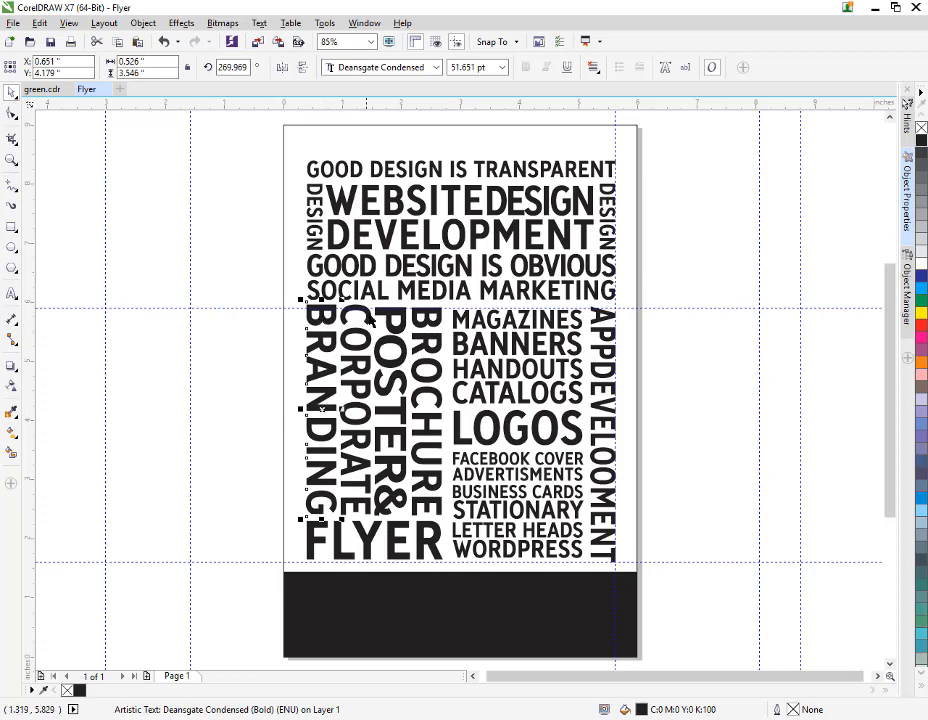
left_click(261, 346)
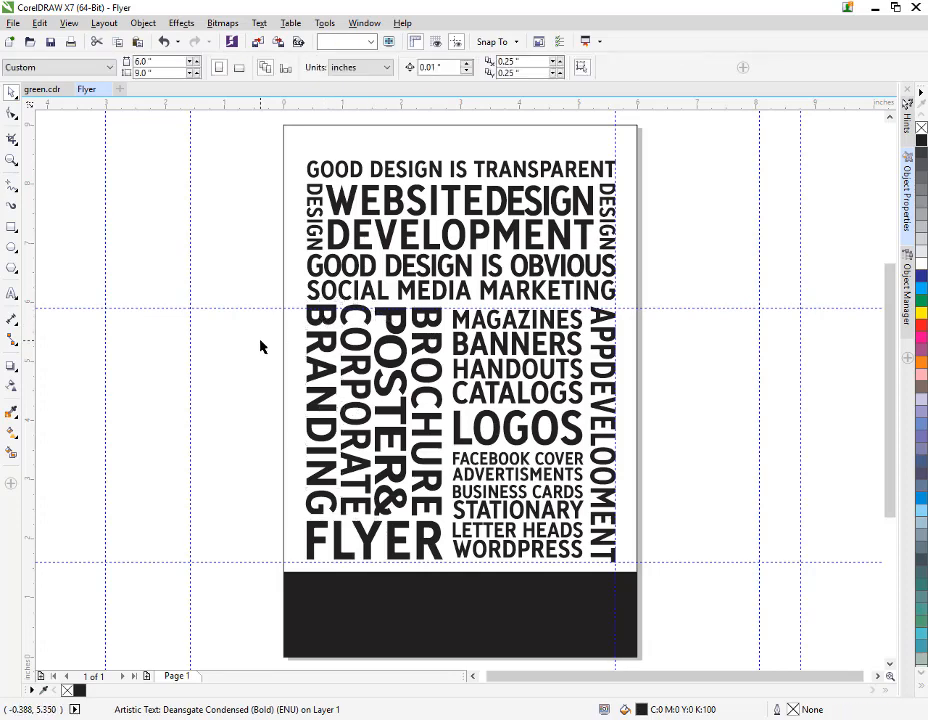
key("z")
left_click_drag(231, 287, 733, 382)
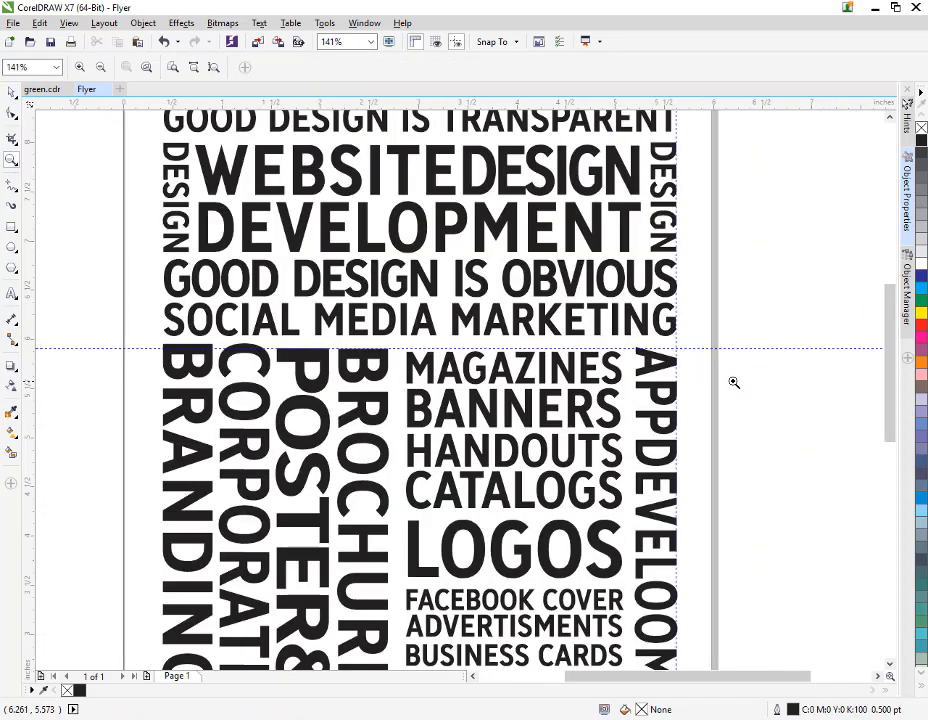
left_click(11, 91)
left_click_drag(270, 350, 302, 336)
- Align the tops of the vertical words "POSTER&", "BROCHURE" and "APPDEVELOOMENT" with the upper horizontal guideline
left_click(303, 345)
left_click(362, 360)
left_click_drag(363, 342, 362, 339)
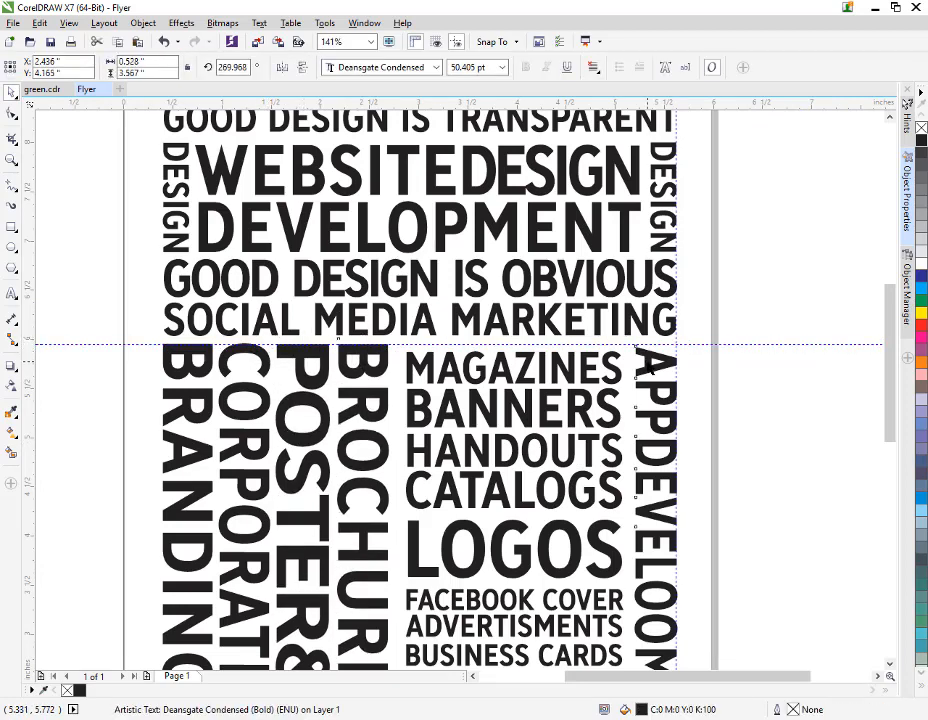
left_click(656, 352)
left_click_drag(656, 336, 655, 339)
- Align the top of "MAGAZINES" with the upper guideline and shift "BANNERS", "HANDOUTS", "CATALOGS" and "LOGOS" up to follow it
left_click(530, 387)
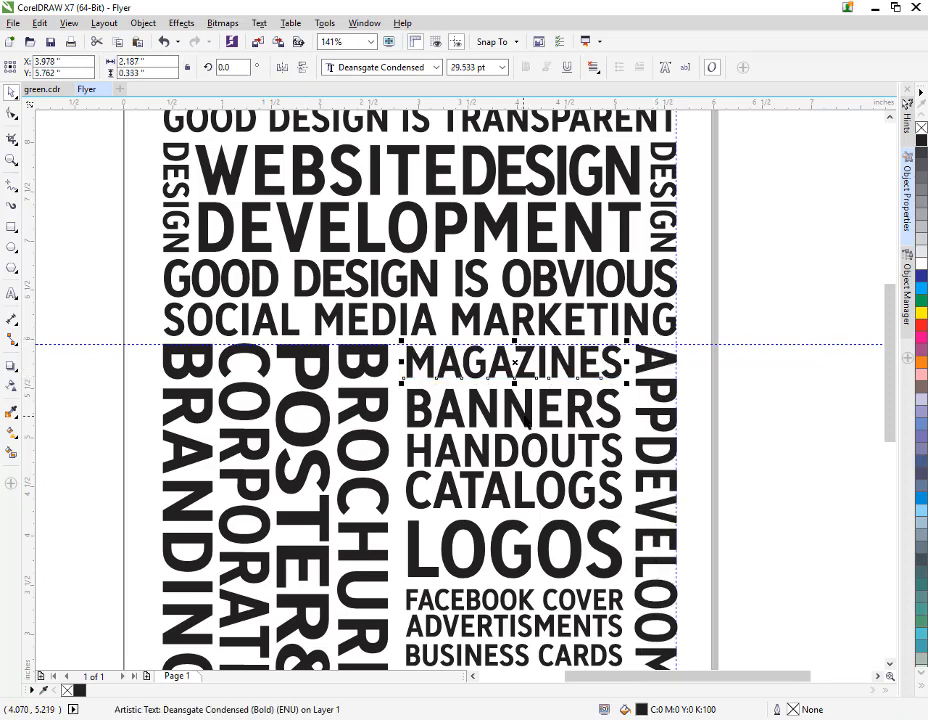
left_click_drag(523, 382, 528, 421)
left_click(518, 448)
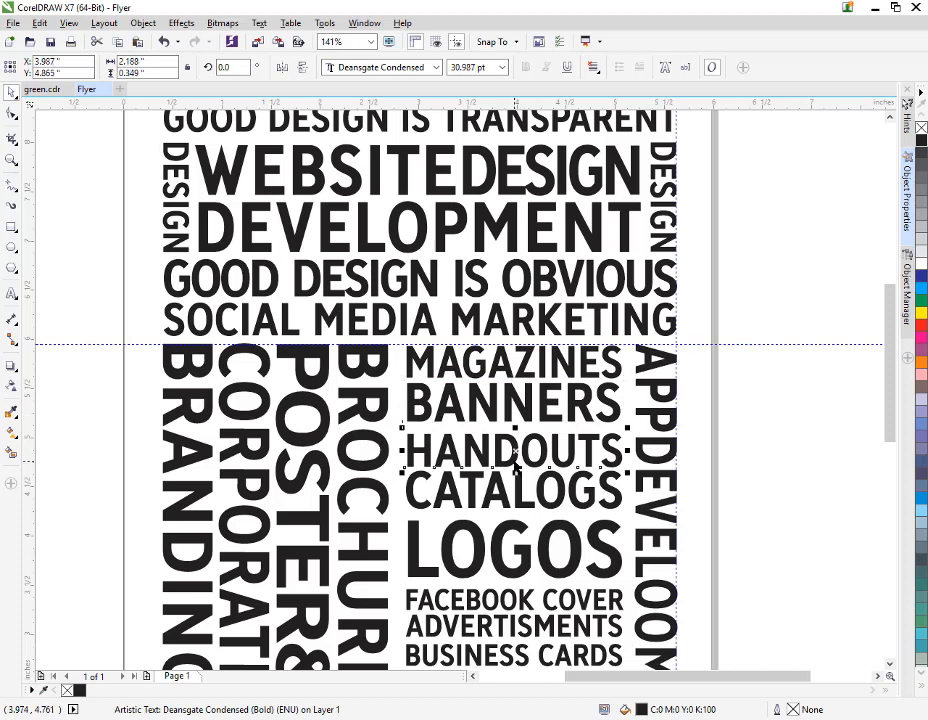
left_click(516, 493)
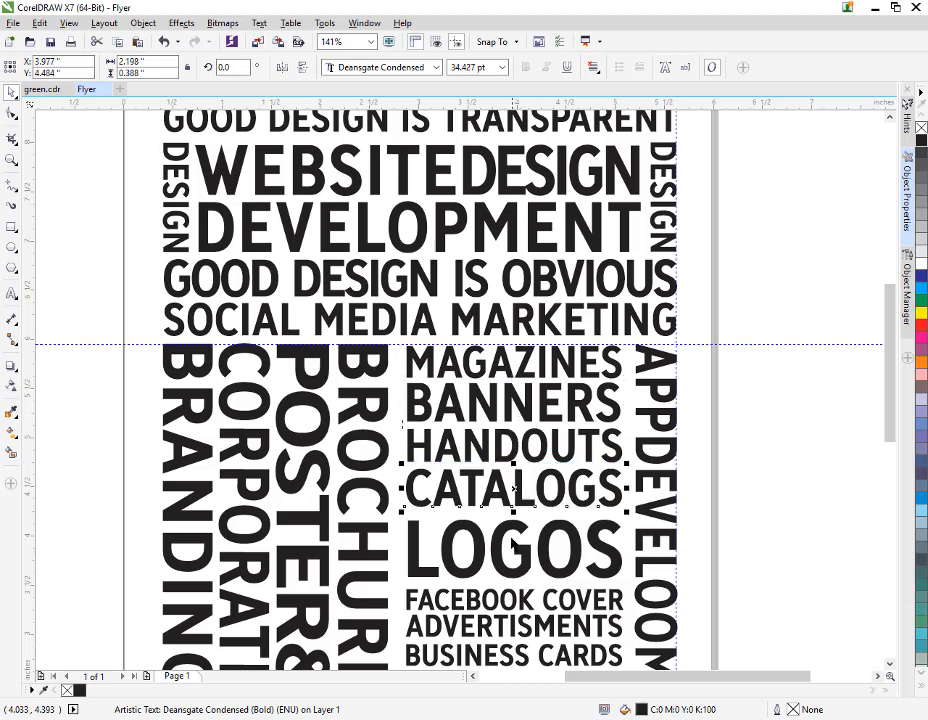
left_click(514, 549)
left_click(512, 598)
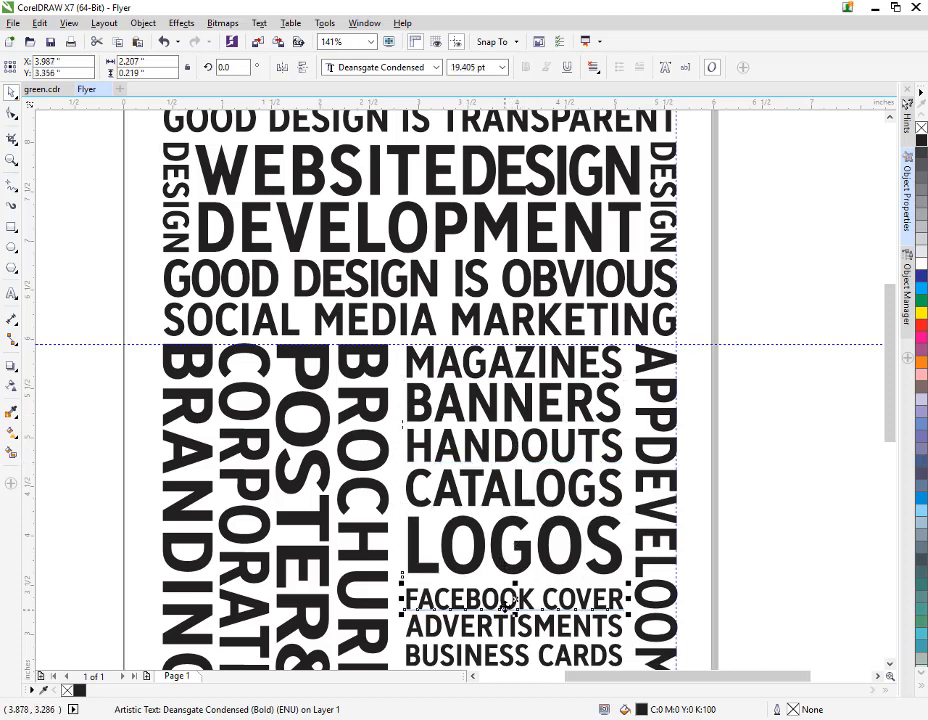
- Move "WORDPRESS" and "FLYER" down so their bottoms sit on the lower horizontal guideline
left_click_drag(891, 400, 876, 451)
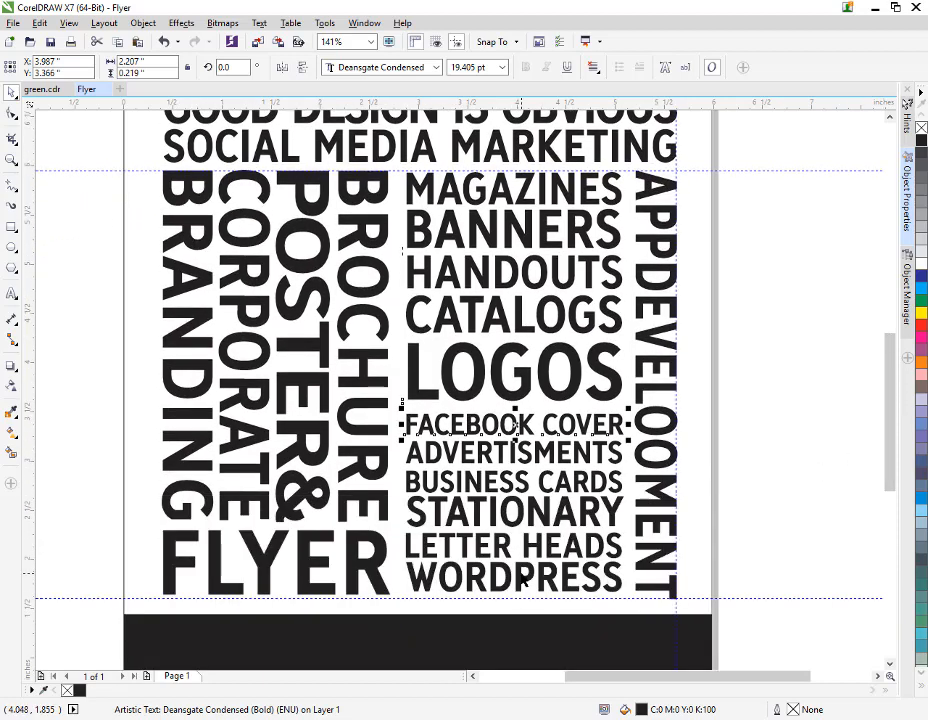
left_click(516, 587)
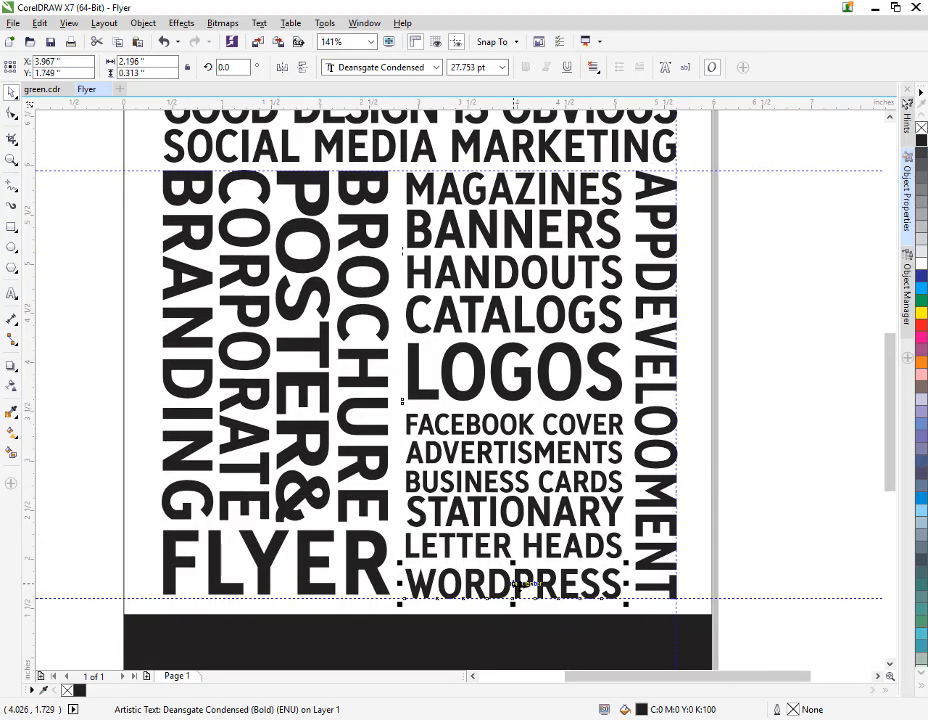
left_click(380, 594)
- Nudge "LETTER HEADS" and "STATIONARY" down to even out the gaps above "WORDPRESS"
left_click(483, 553)
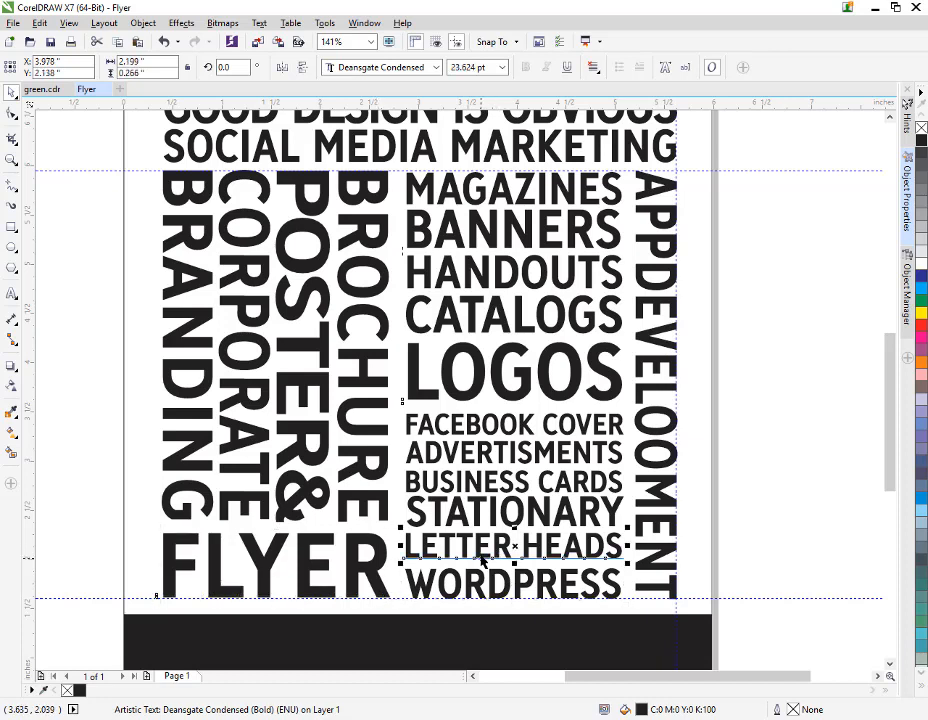
key("Down")
key("Down")
key("Down")
key("Down")
key("Down")
key("Down")
key("Down")
left_click(477, 519)
key("Down")
key("Down")
key("Down")
key("Down")
key("Down")
key("Down")
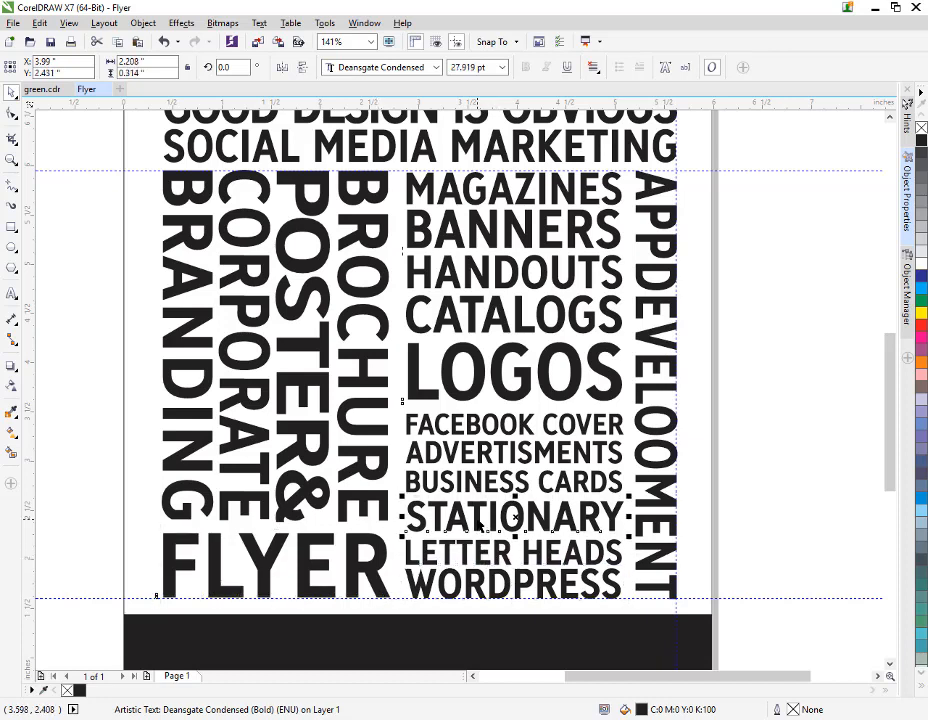
- Nudge "BUSINESS CARDS" and "ADVERTISMENTS" down to match the line spacing above "STATIONARY"
left_click(500, 482)
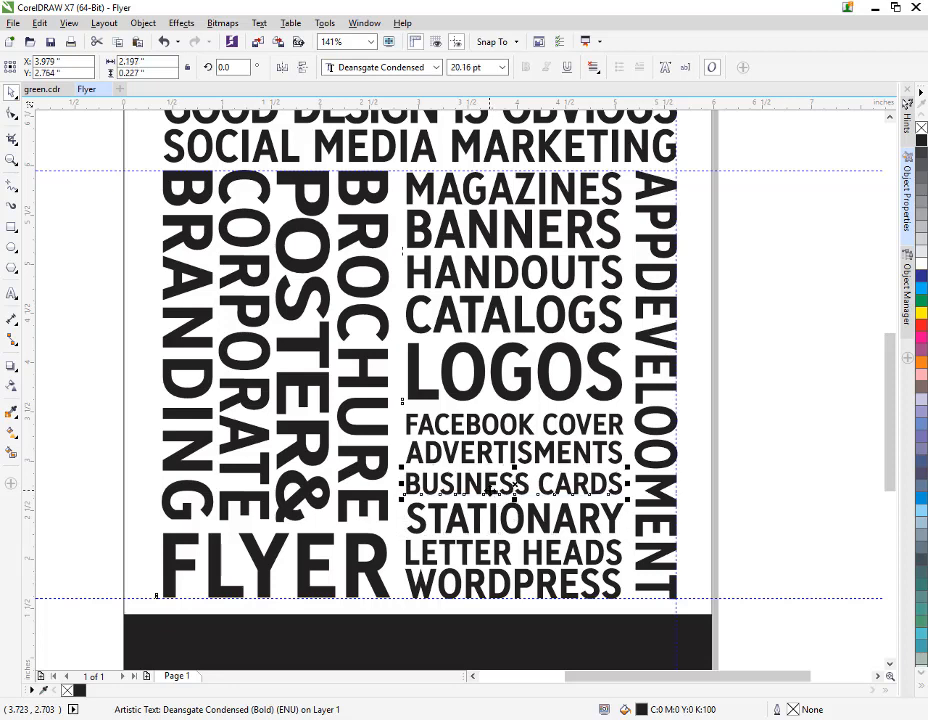
key("Down")
key("Down")
key("Down")
key("Down")
left_click(498, 455)
key("Down")
key("Down")
key("Down")
key("Down")
key("Down")
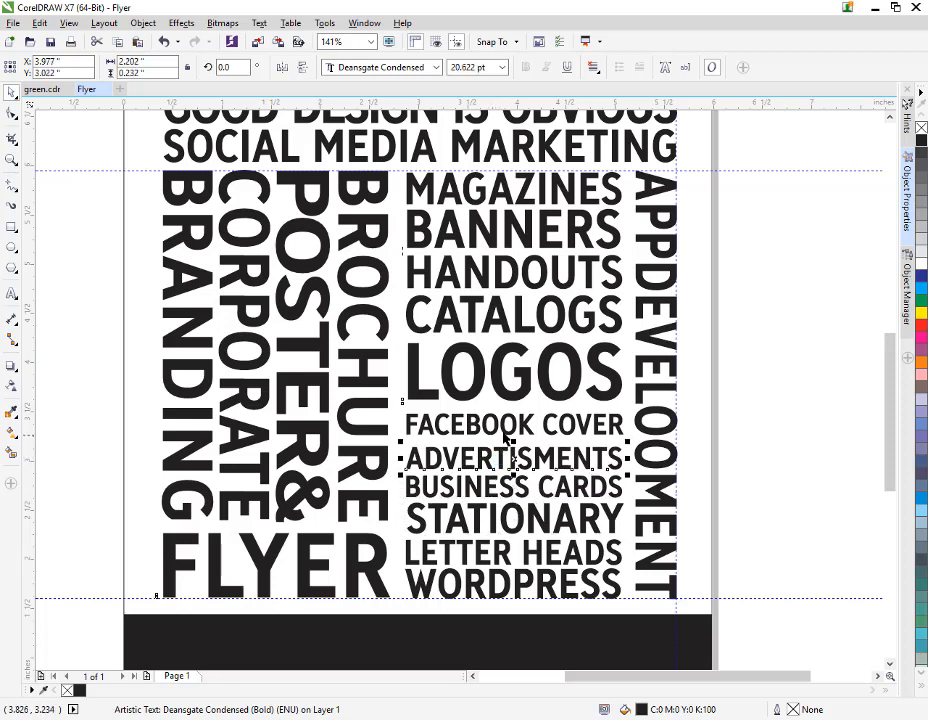
- Nudge "FACEBOOK COVER" down close to "ADVERTISMENTS" and lower "LOGOS" so it sits evenly between its neighbours
left_click(508, 432)
key("Down")
key("Down")
key("Down")
key("Down")
key("Down")
key("Down")
key("Down")
key("Down")
left_click(510, 396)
key("Down")
key("Down")
key("Down")
key("Down")
key("Down")
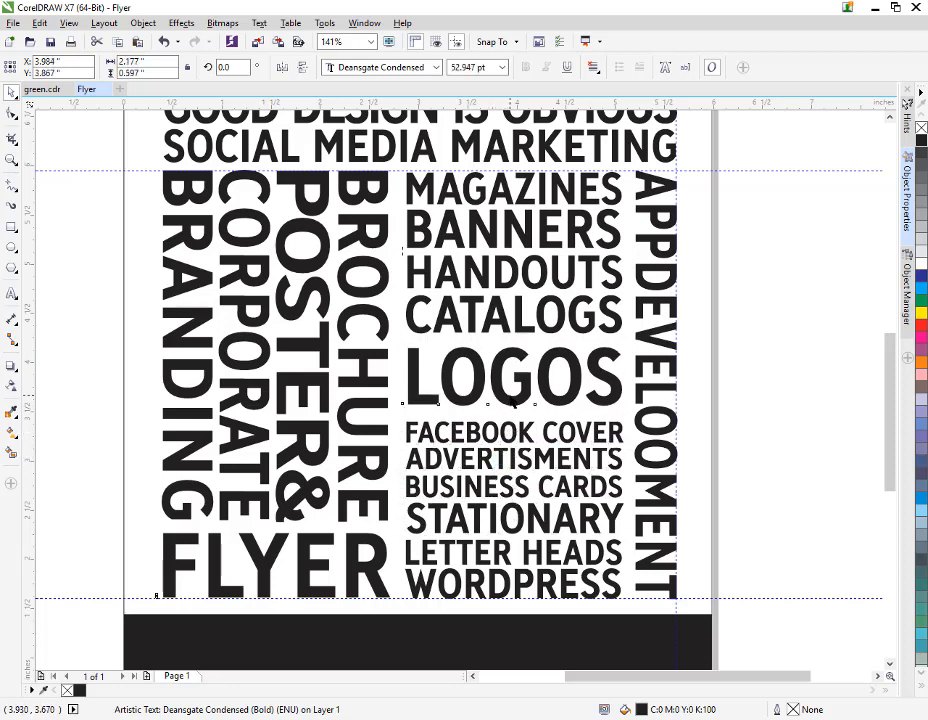
key("Down")
key("Down")
left_click(765, 456)
left_click(557, 396)
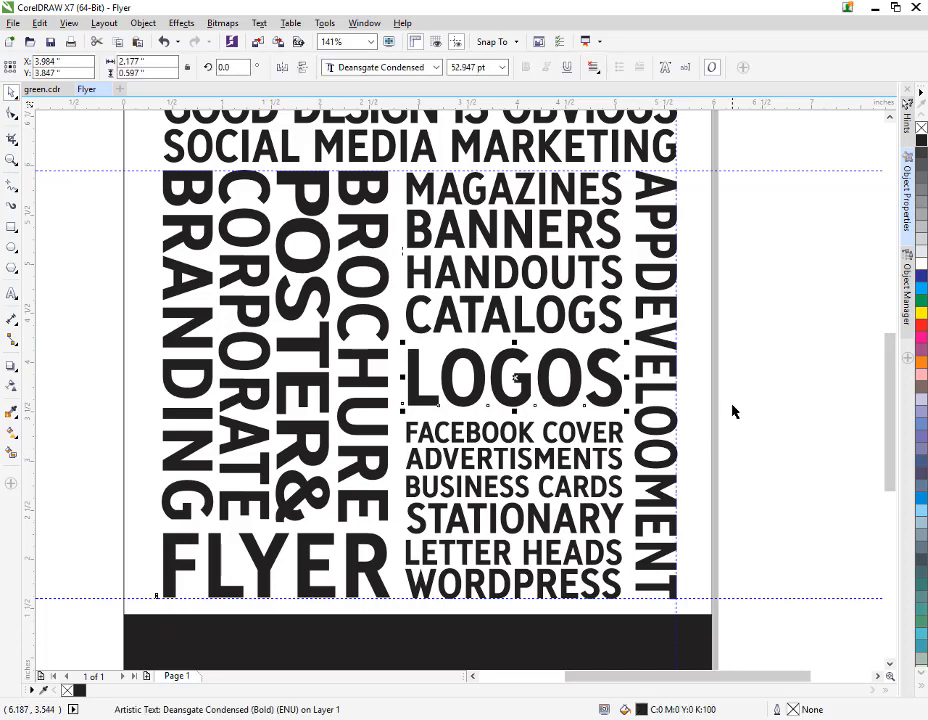
left_click(733, 410)
- Recolour the vertical words "BRANDING" and "POSTER&" in Sea Green
key("shift+F4")
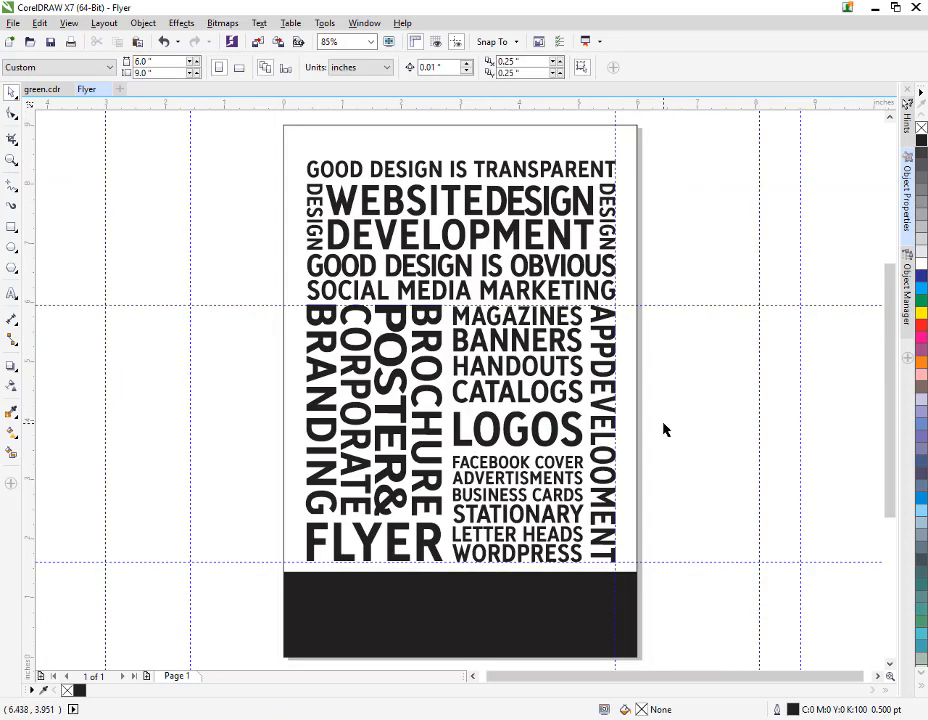
left_click(320, 401)
left_click(388, 414, "shift")
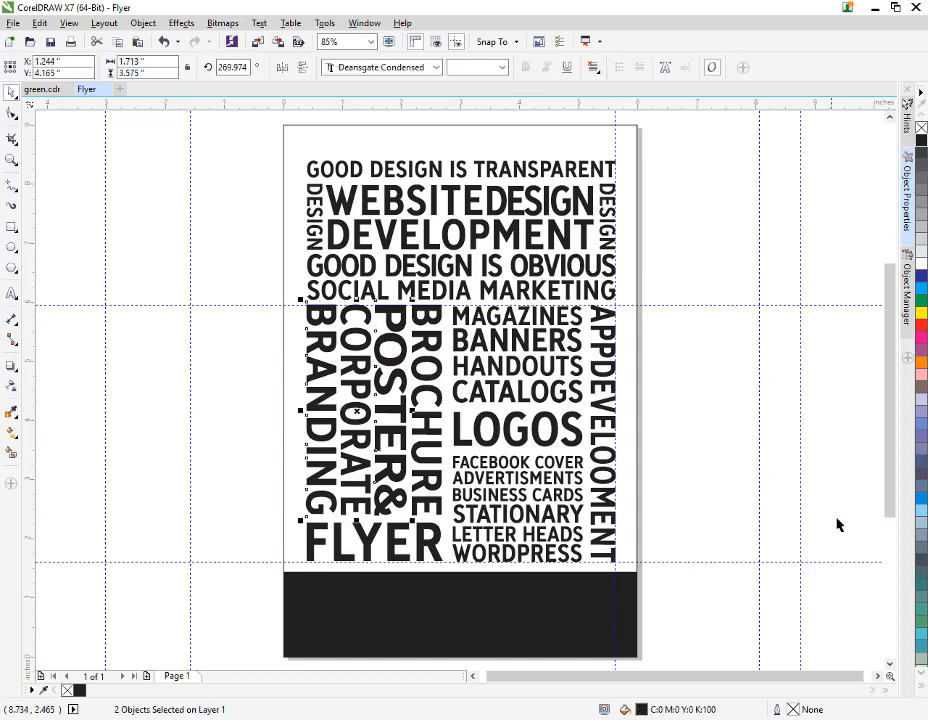
left_click(920, 644)
left_click(777, 532)
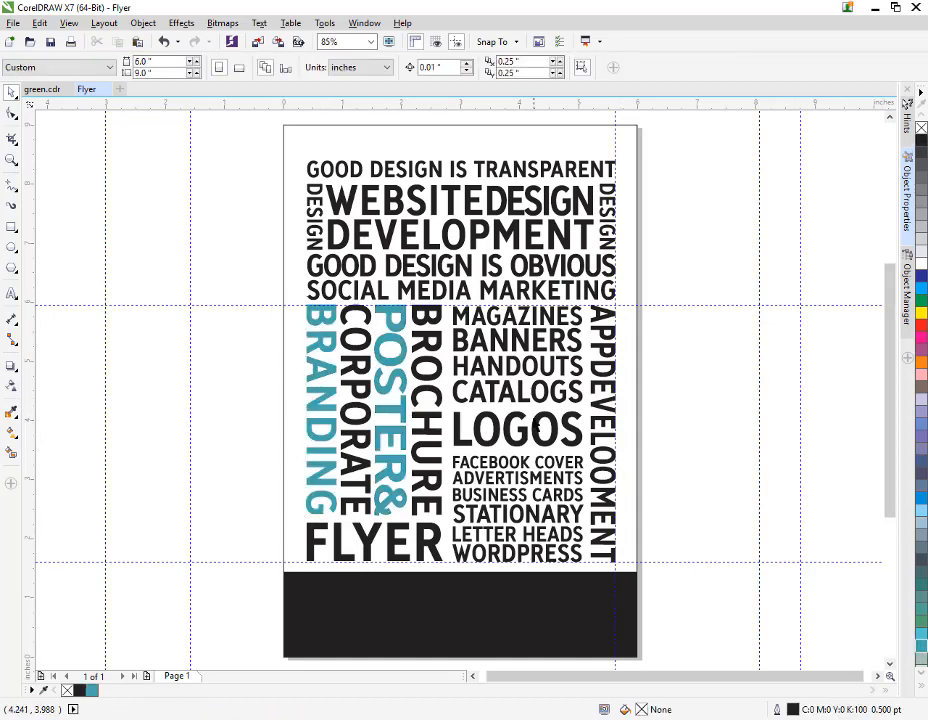
- Fill "BANNERS" and "CATALOGS" with the same Sea Green
left_click(526, 391)
left_click(518, 338, "shift")
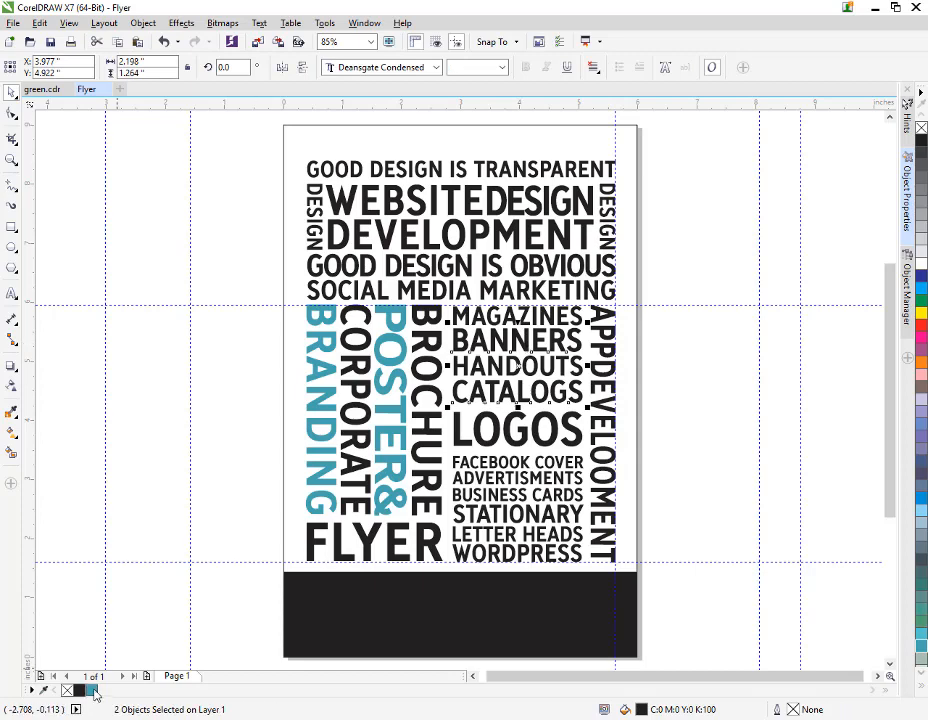
left_click(920, 644)
left_click(211, 558)
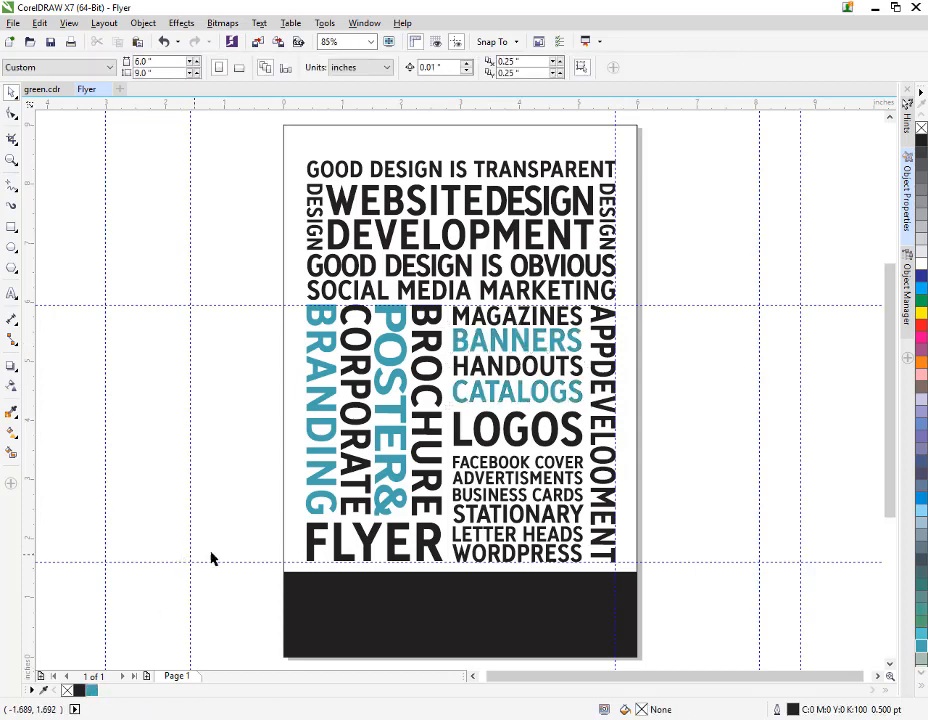
- Colour "ADVERTISMENTS", "STATIONARY" and "WORDPRESS" Sea Green
left_click(499, 497)
left_click(497, 534, "shift")
left_click(494, 553, "shift")
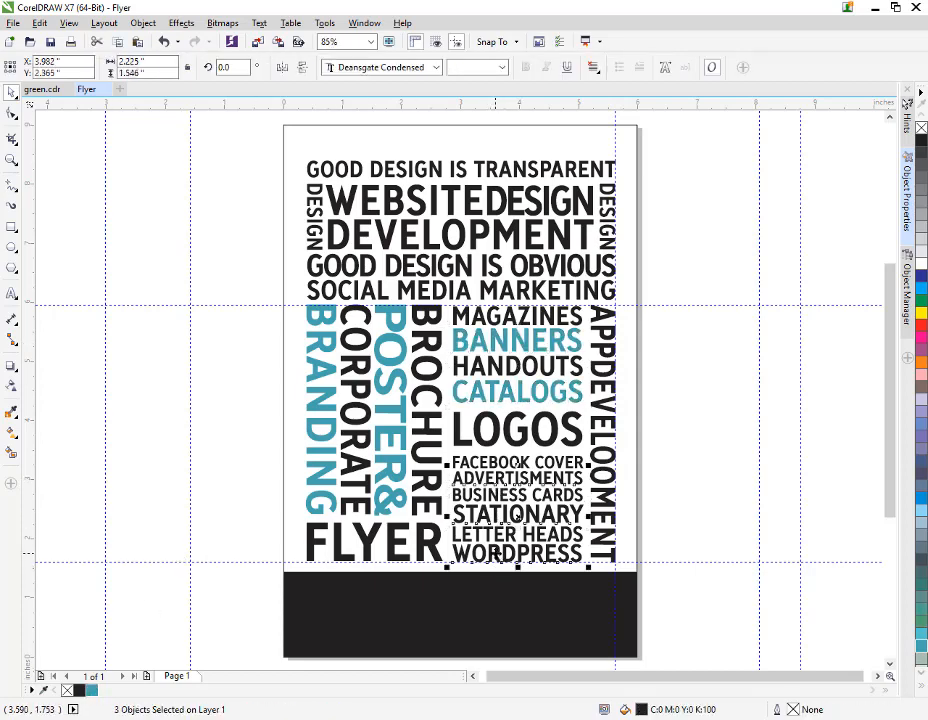
left_click(92, 691)
left_click(150, 427)
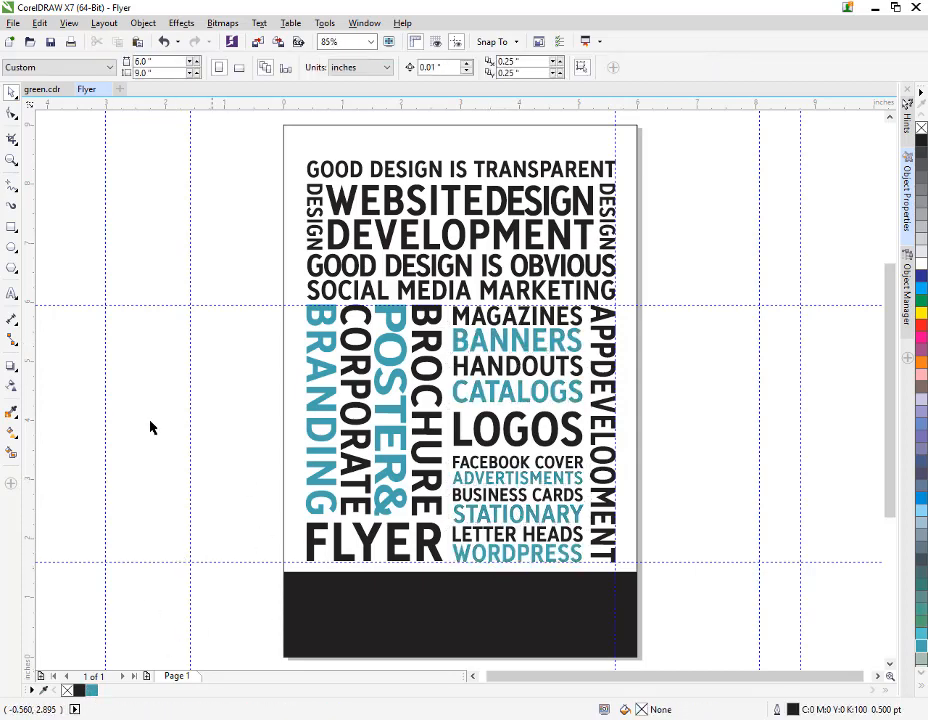
- Colour the line "GOOD DESIGN IS OBVIOUS" and the vertical "DESIGN" on the block's left side Sea Green
left_click(435, 271)
left_click(90, 691)
left_click(287, 262)
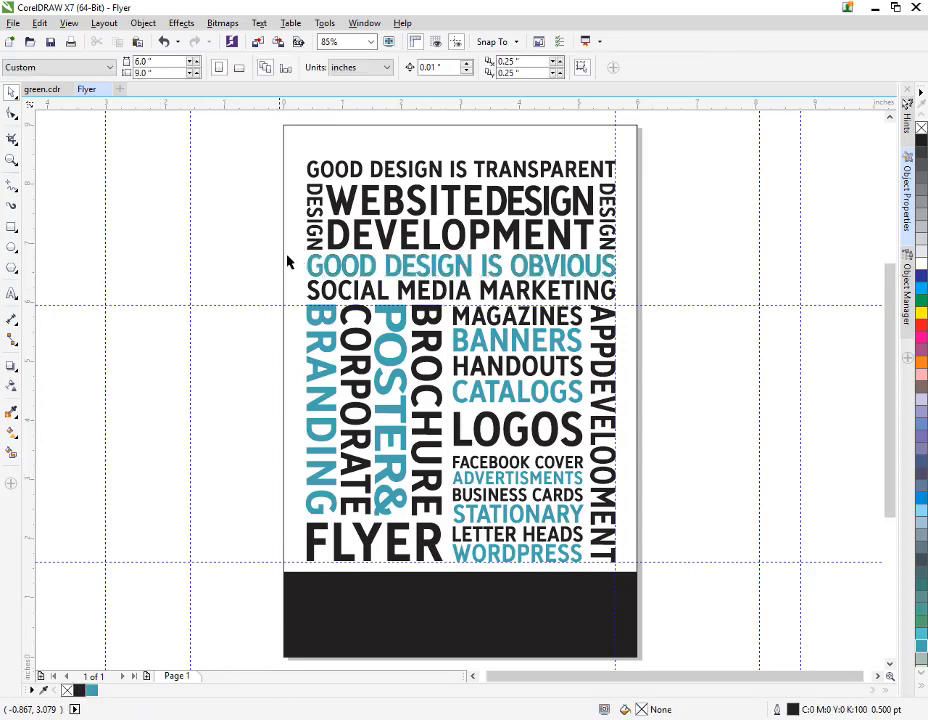
left_click(316, 242)
left_click(90, 691)
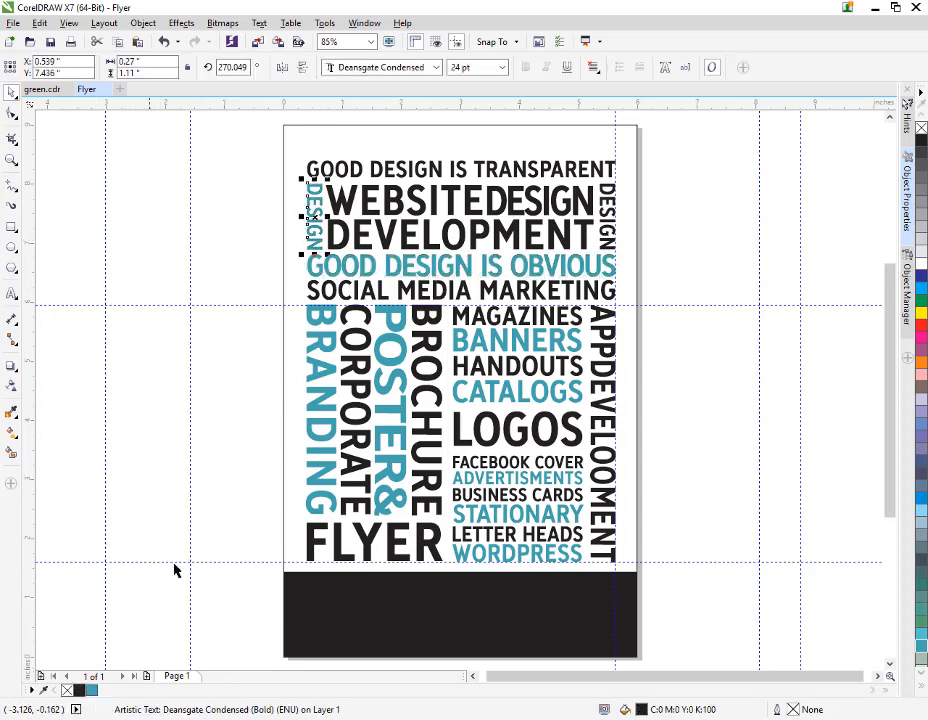
left_click(210, 518)
- Colour only the word "DESIGN" and the letters "TRANS" Sea Green within the line "GOOD DESIGN IS TRANSPARENT"
left_click(11, 292)
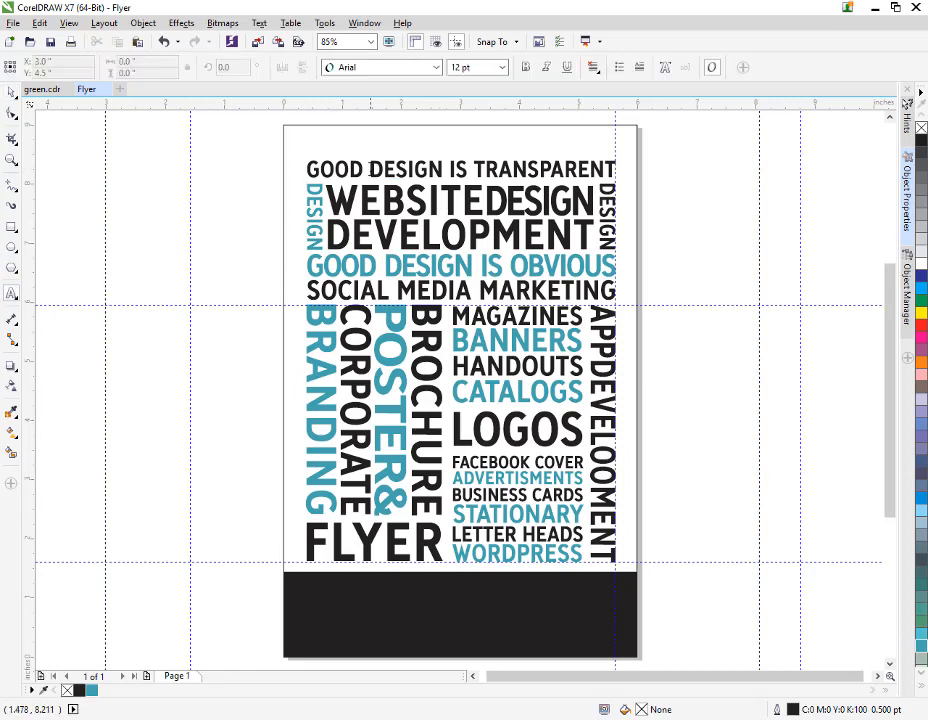
double_click(405, 169)
left_click_drag(474, 169, 544, 171)
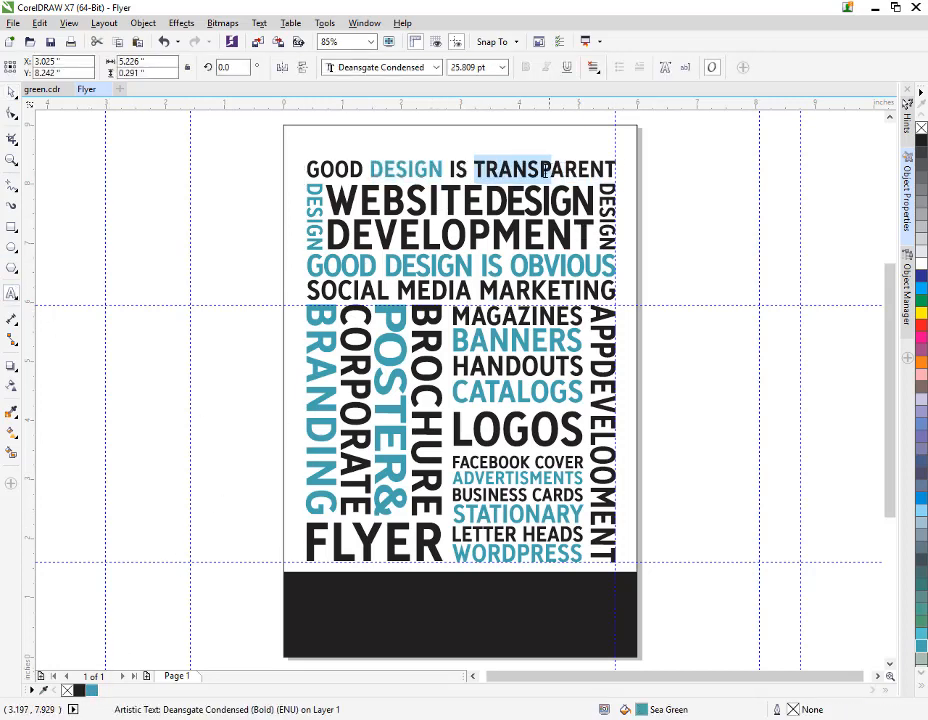
left_click(91, 691)
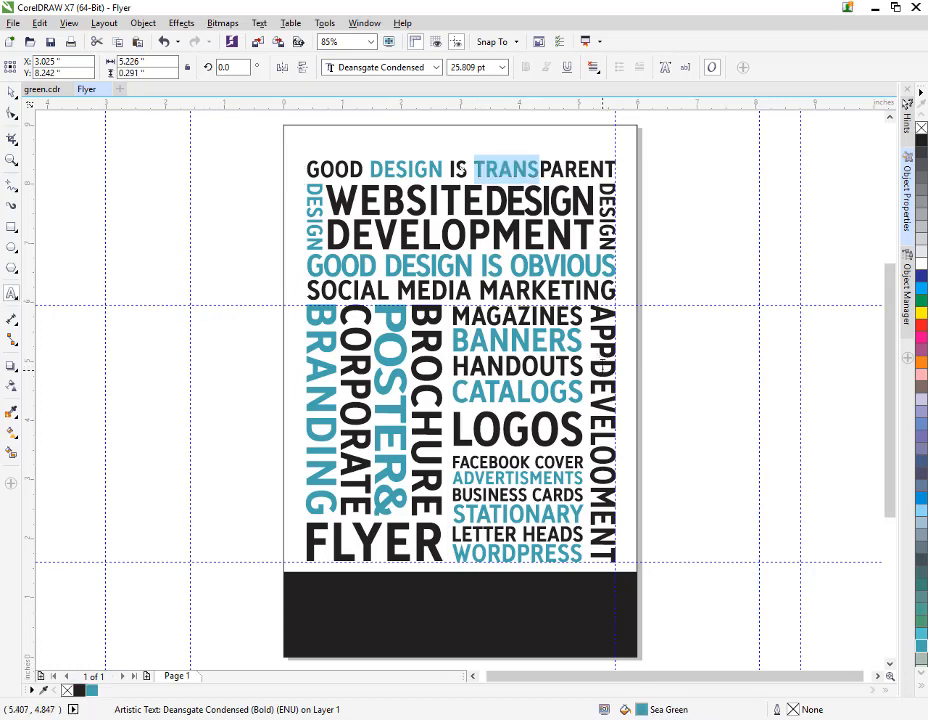
- Colour the "DEVELOOMENT" part of the vertical word "APPDEVELOOMENT" Sea Green, keeping "APP" black
left_click_drag(603, 362, 603, 560)
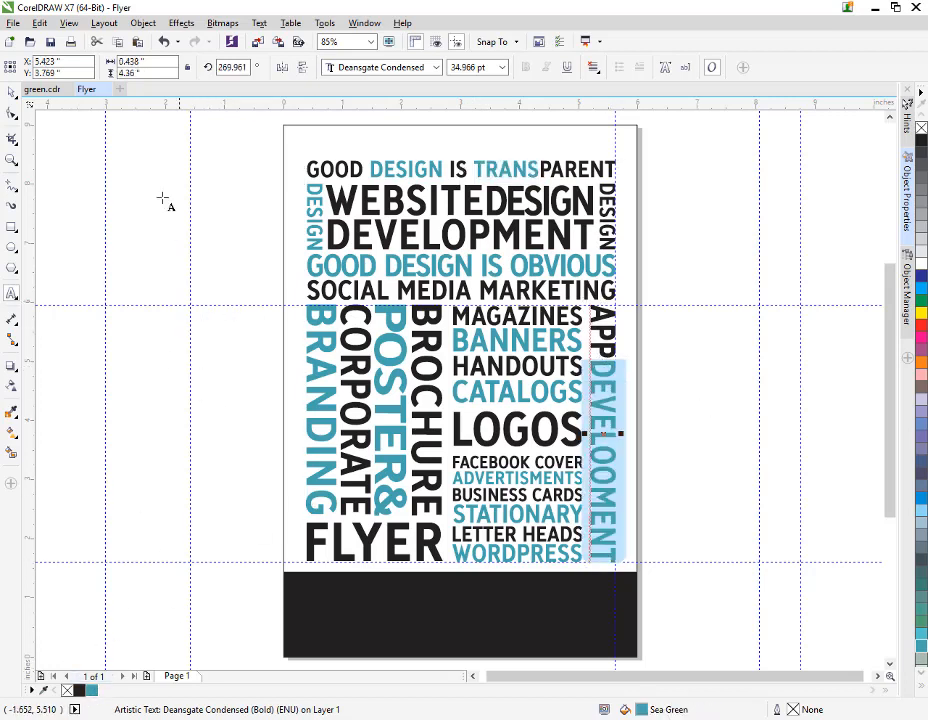
left_click(11, 93)
left_click(161, 232)
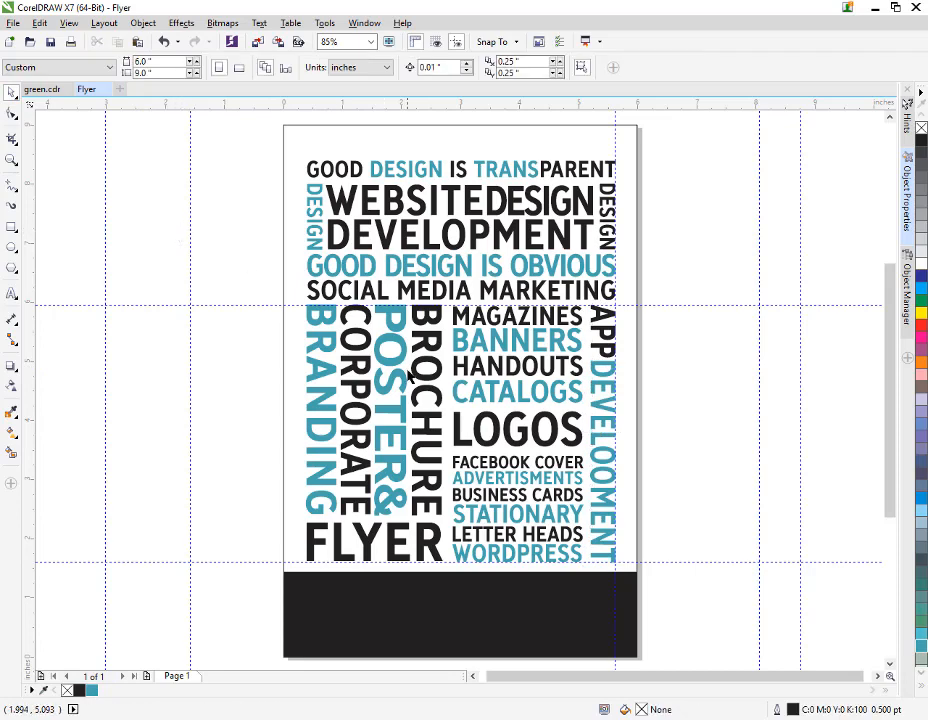
- Move the two horizontal guidelines off the page above and below, and the vertical one to the empty area beside it
left_click_drag(278, 306, 292, 151)
left_click_drag(890, 319, 888, 402)
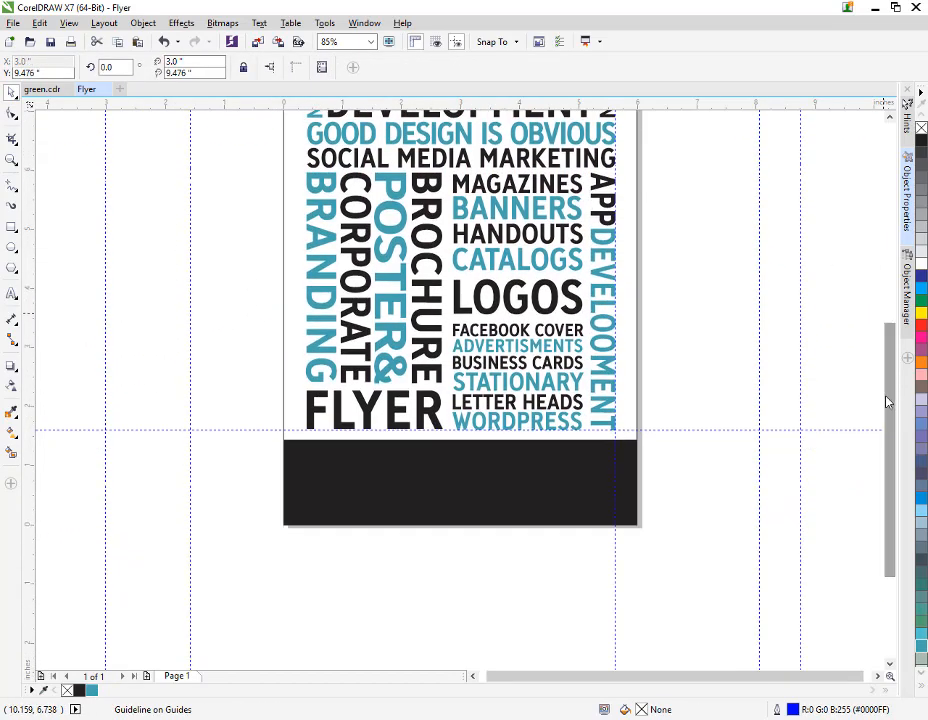
left_click_drag(713, 431, 668, 631)
left_click_drag(615, 558, 715, 555)
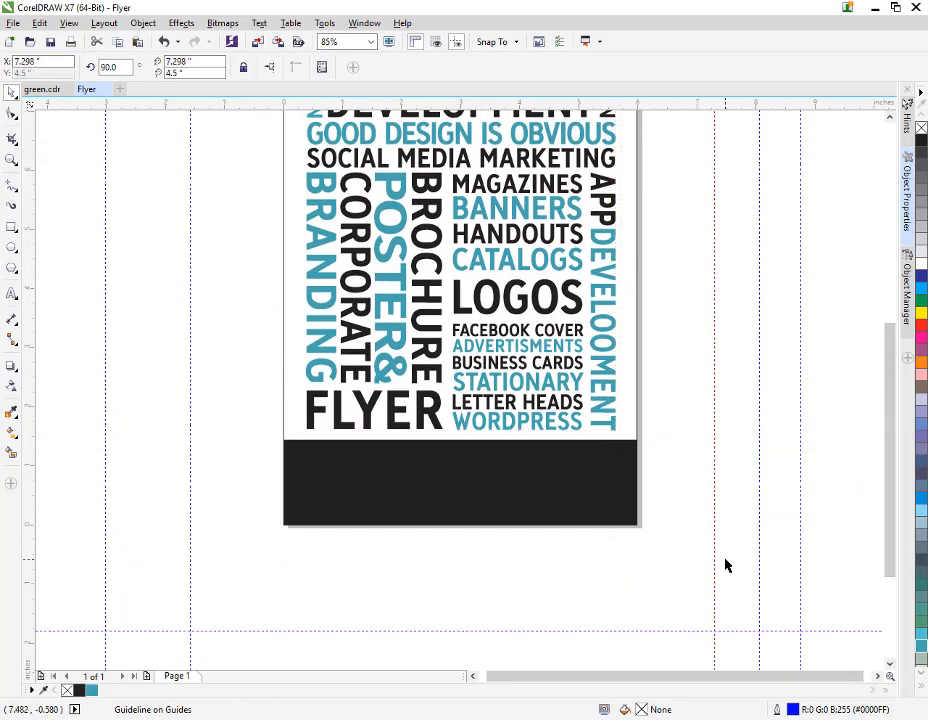
scroll(725, 545, "up", 3)
left_click(678, 524)
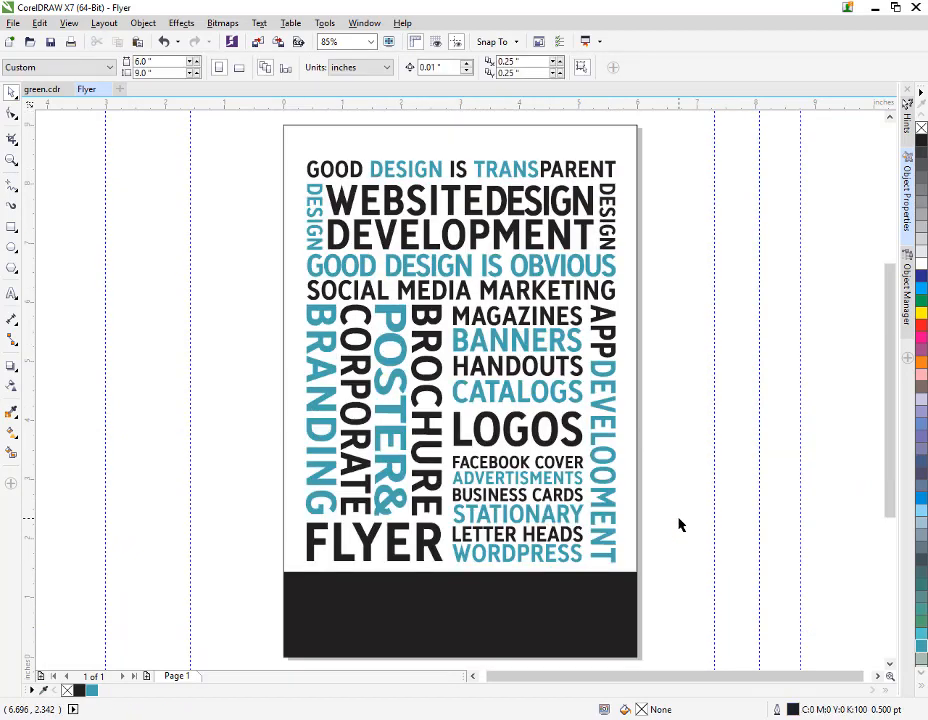
- Copy the white and teal "Stech Designz" logo from green.cdr into the Flyer document and place it centred in the black bar
scroll(678, 524, "down", 1)
left_click(50, 90)
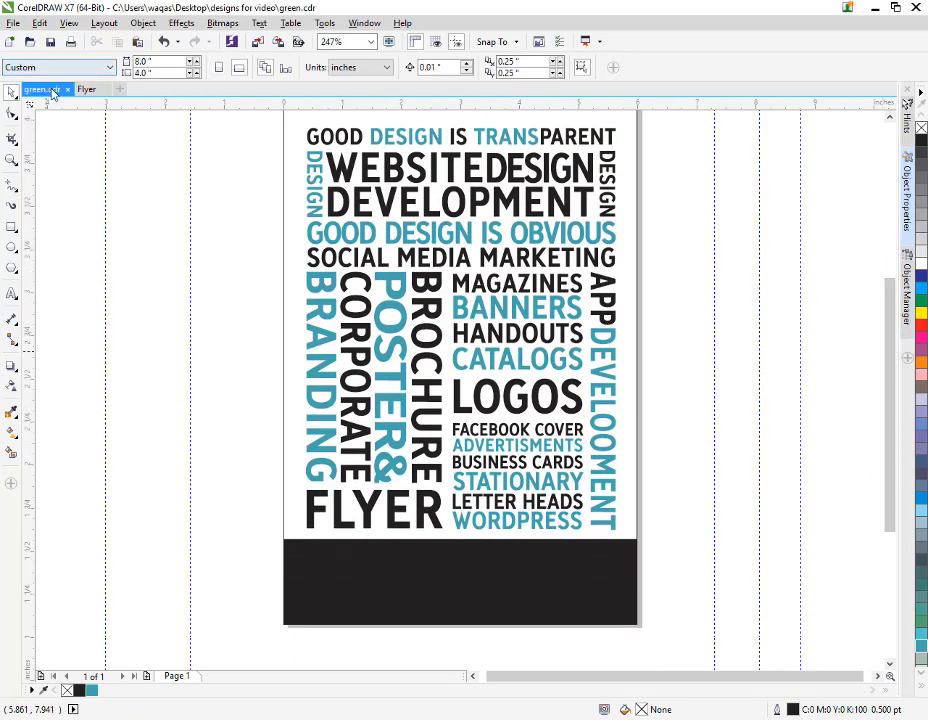
left_click(432, 535)
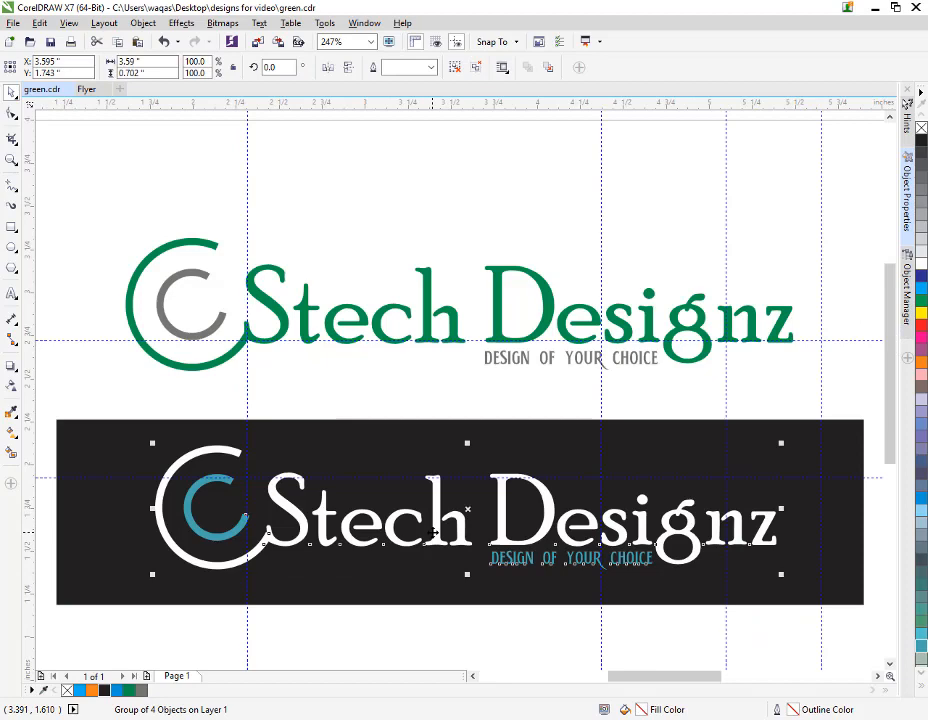
left_click(87, 91)
key("ctrl+v")
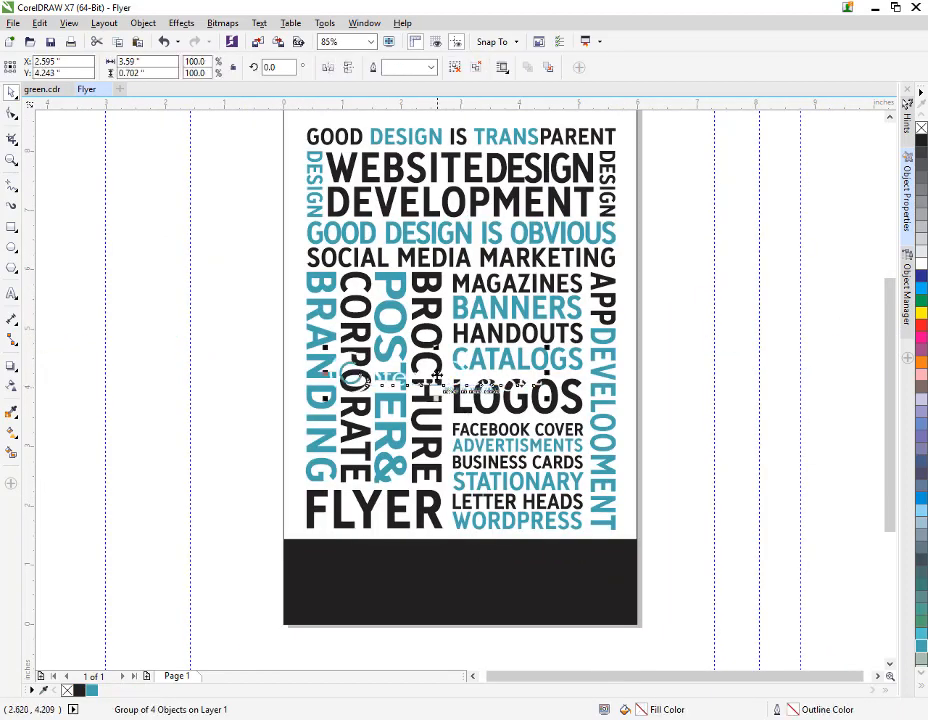
left_click_drag(435, 376, 460, 573)
left_click(669, 604)
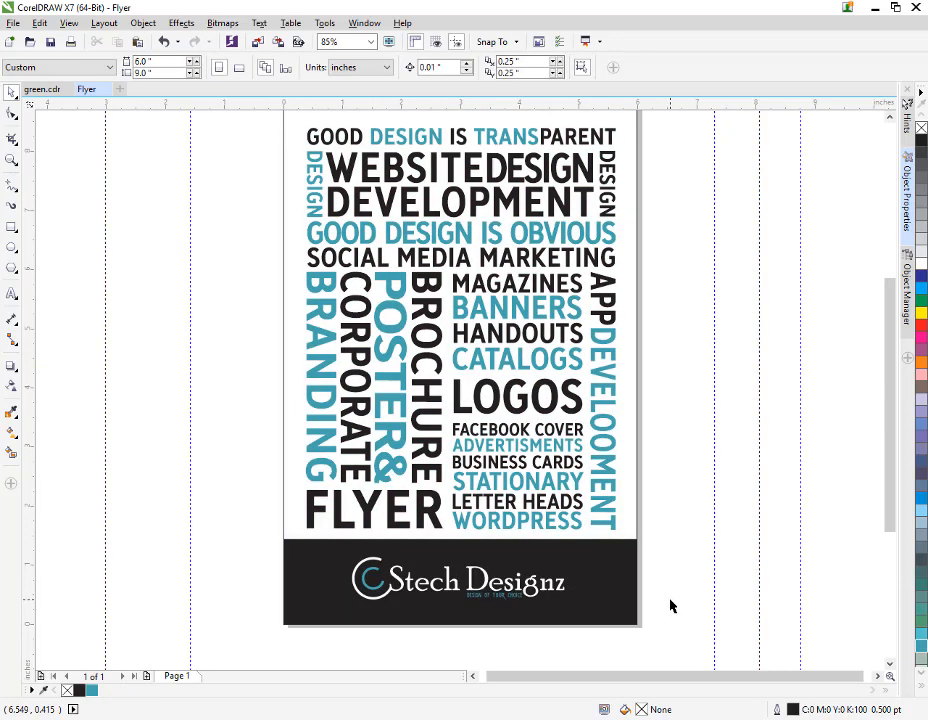
- Move the whole typographic block up 0.1 inch and enlarge it slightly about its centre to fill the white area
scroll(671, 605, "up", 1)
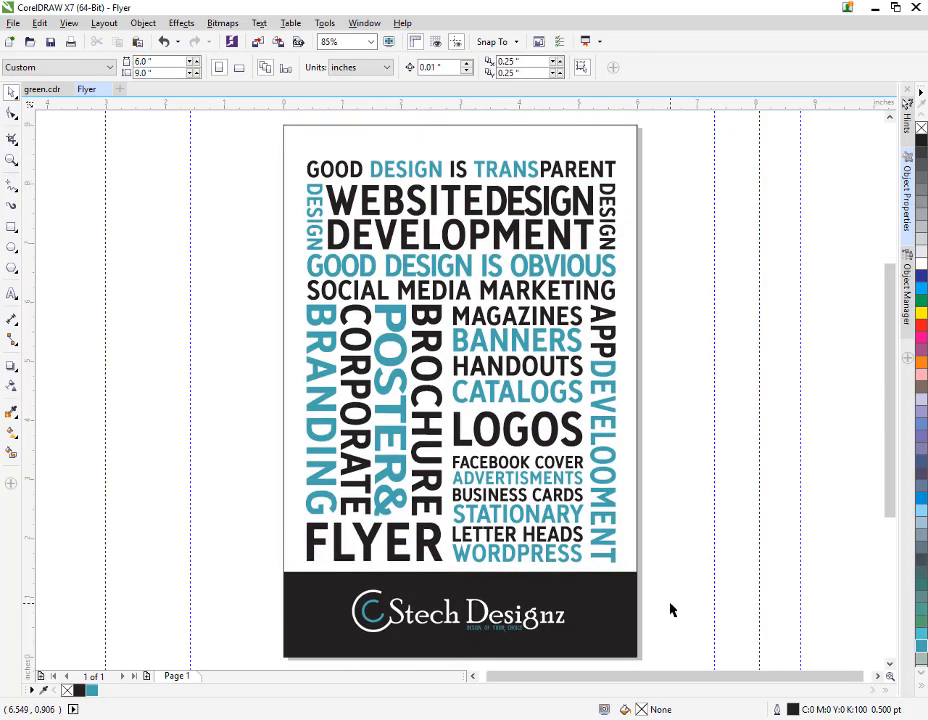
left_click_drag(258, 140, 687, 572)
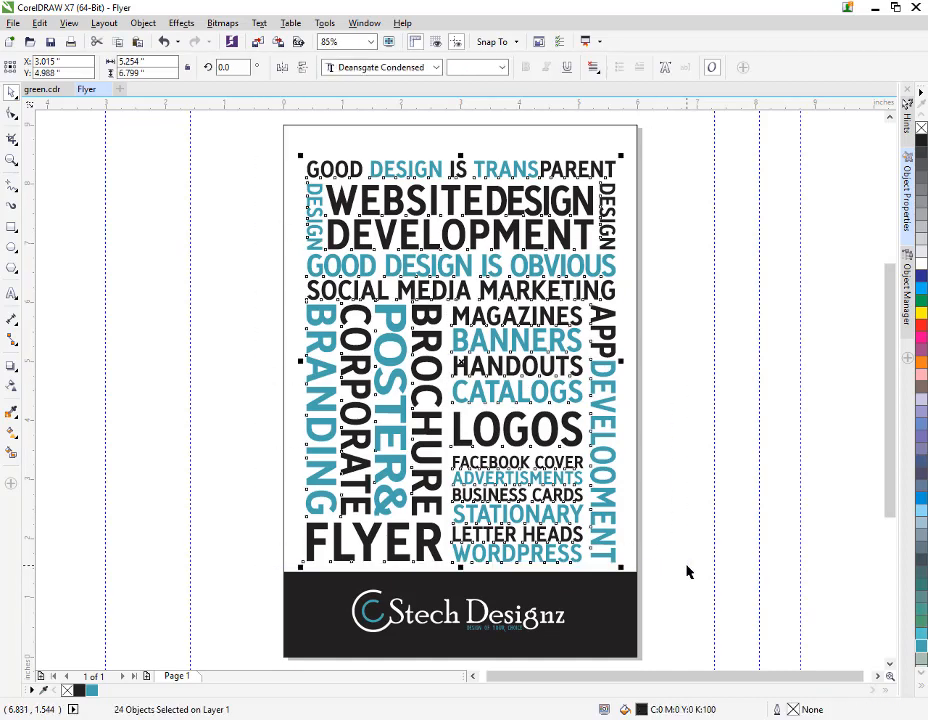
key("Up")
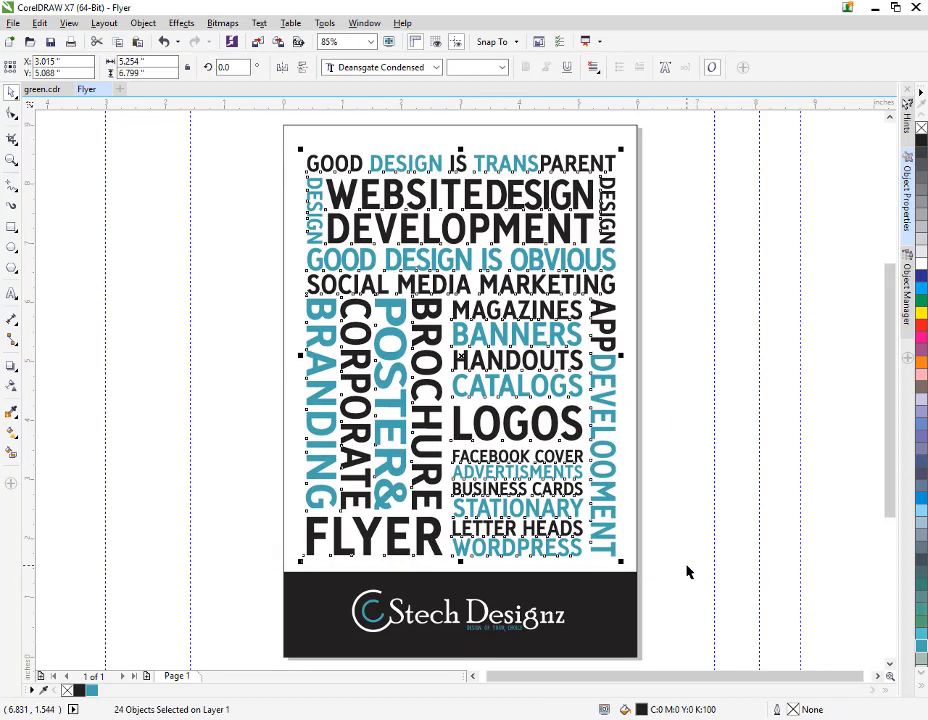
left_click_drag(621, 561, 648, 576)
left_click(685, 571)
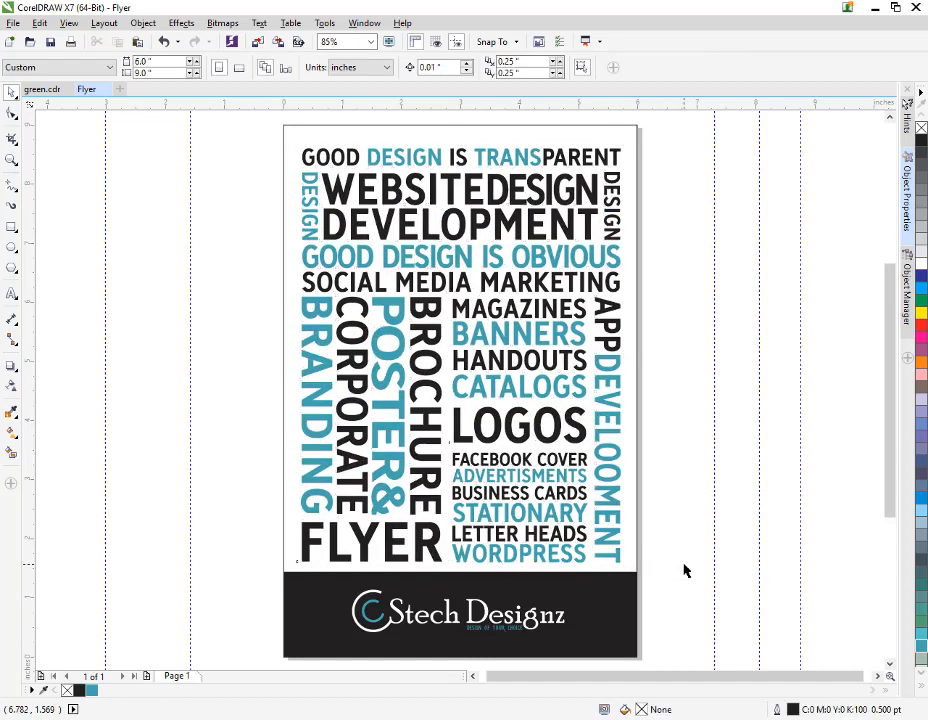